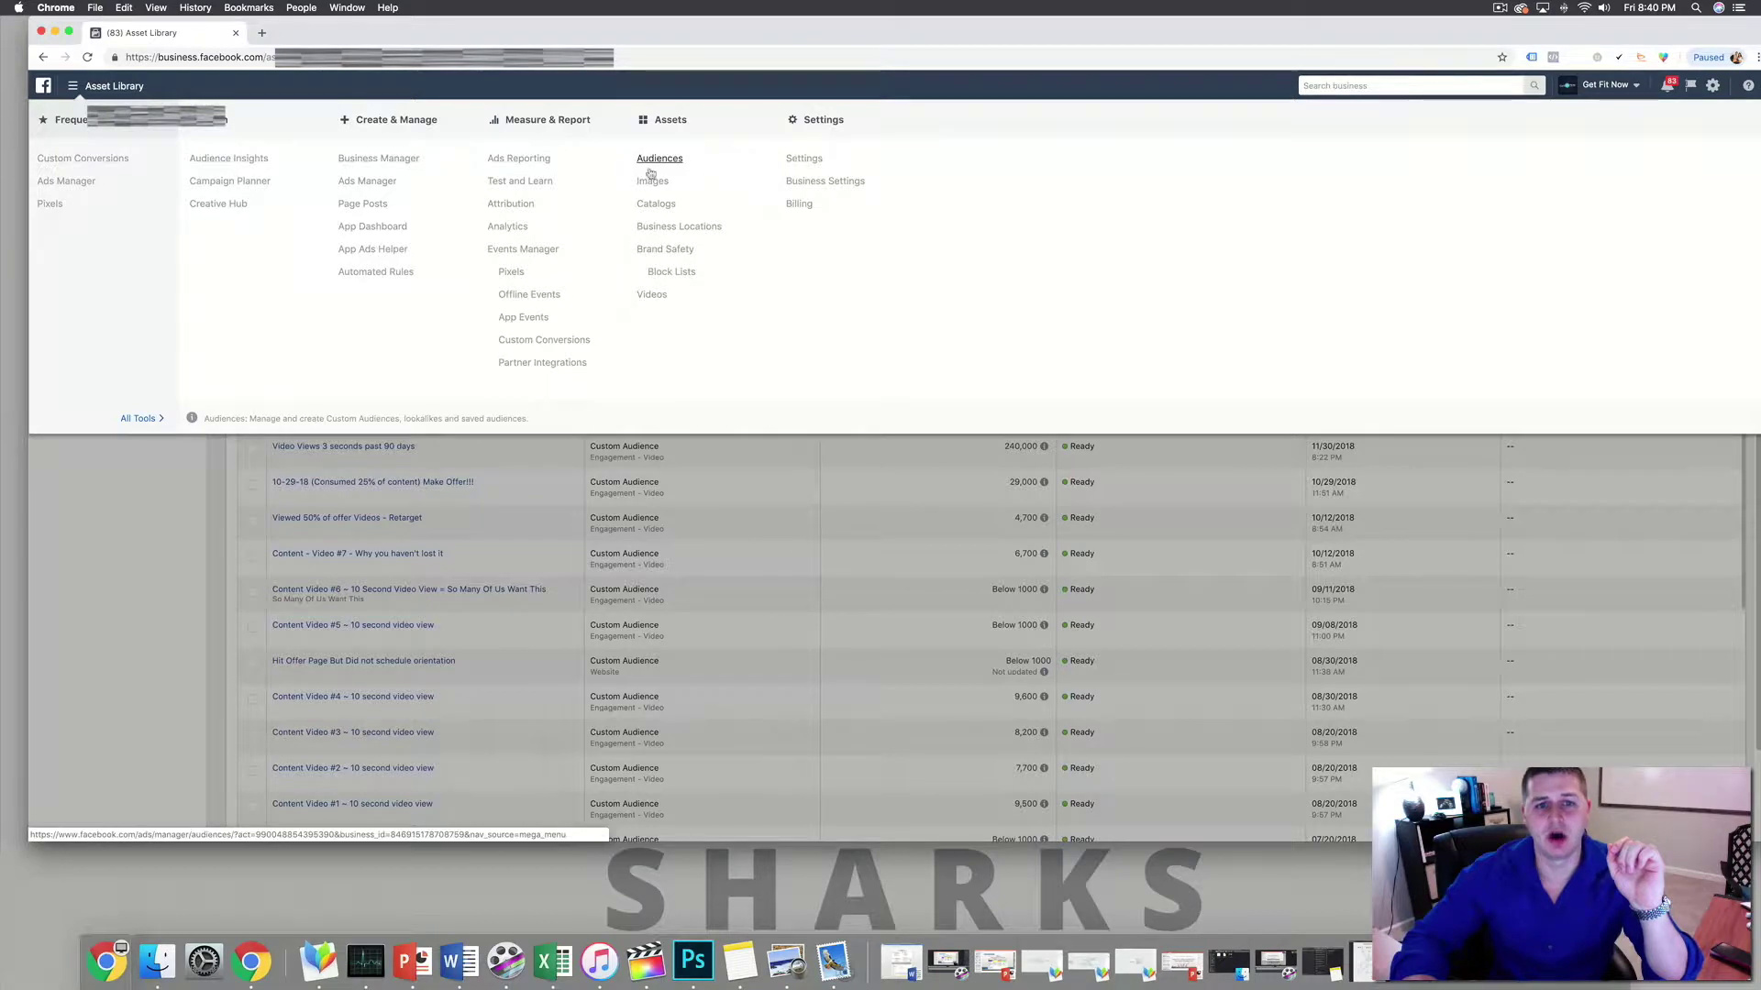
- Open Audiences and start a custom audience from a customer file, adding customers from your own file or pasted data
click(666, 163)
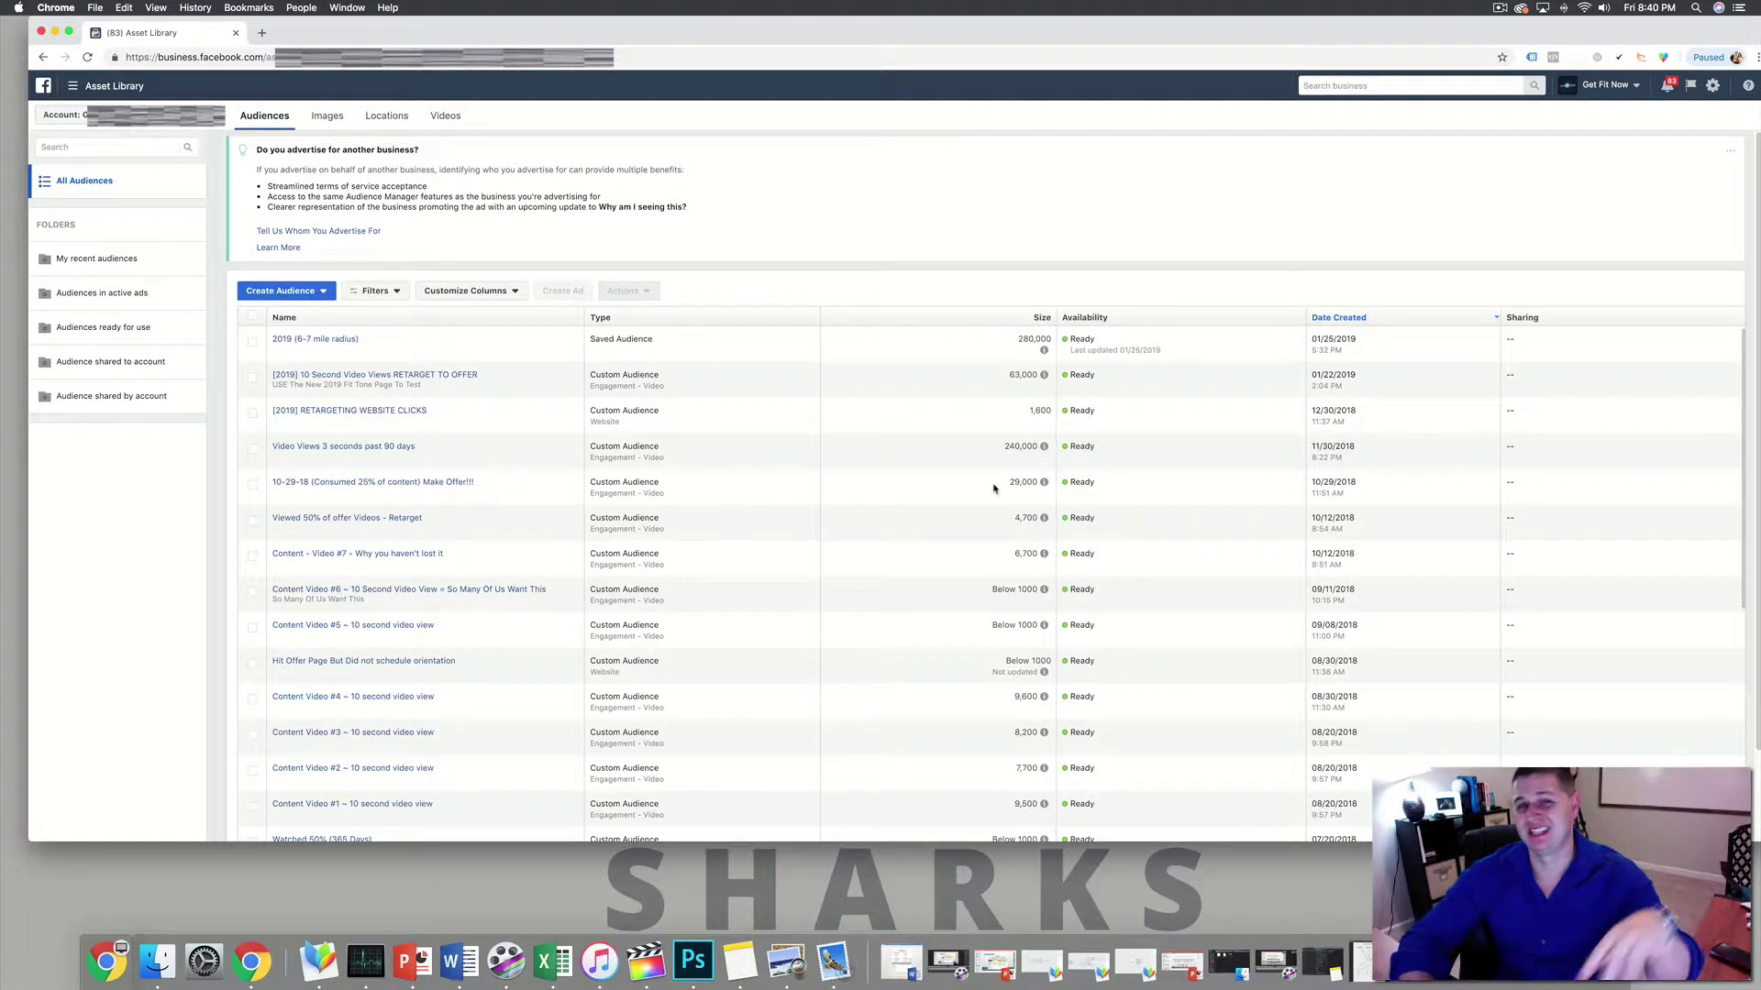
click(267, 291)
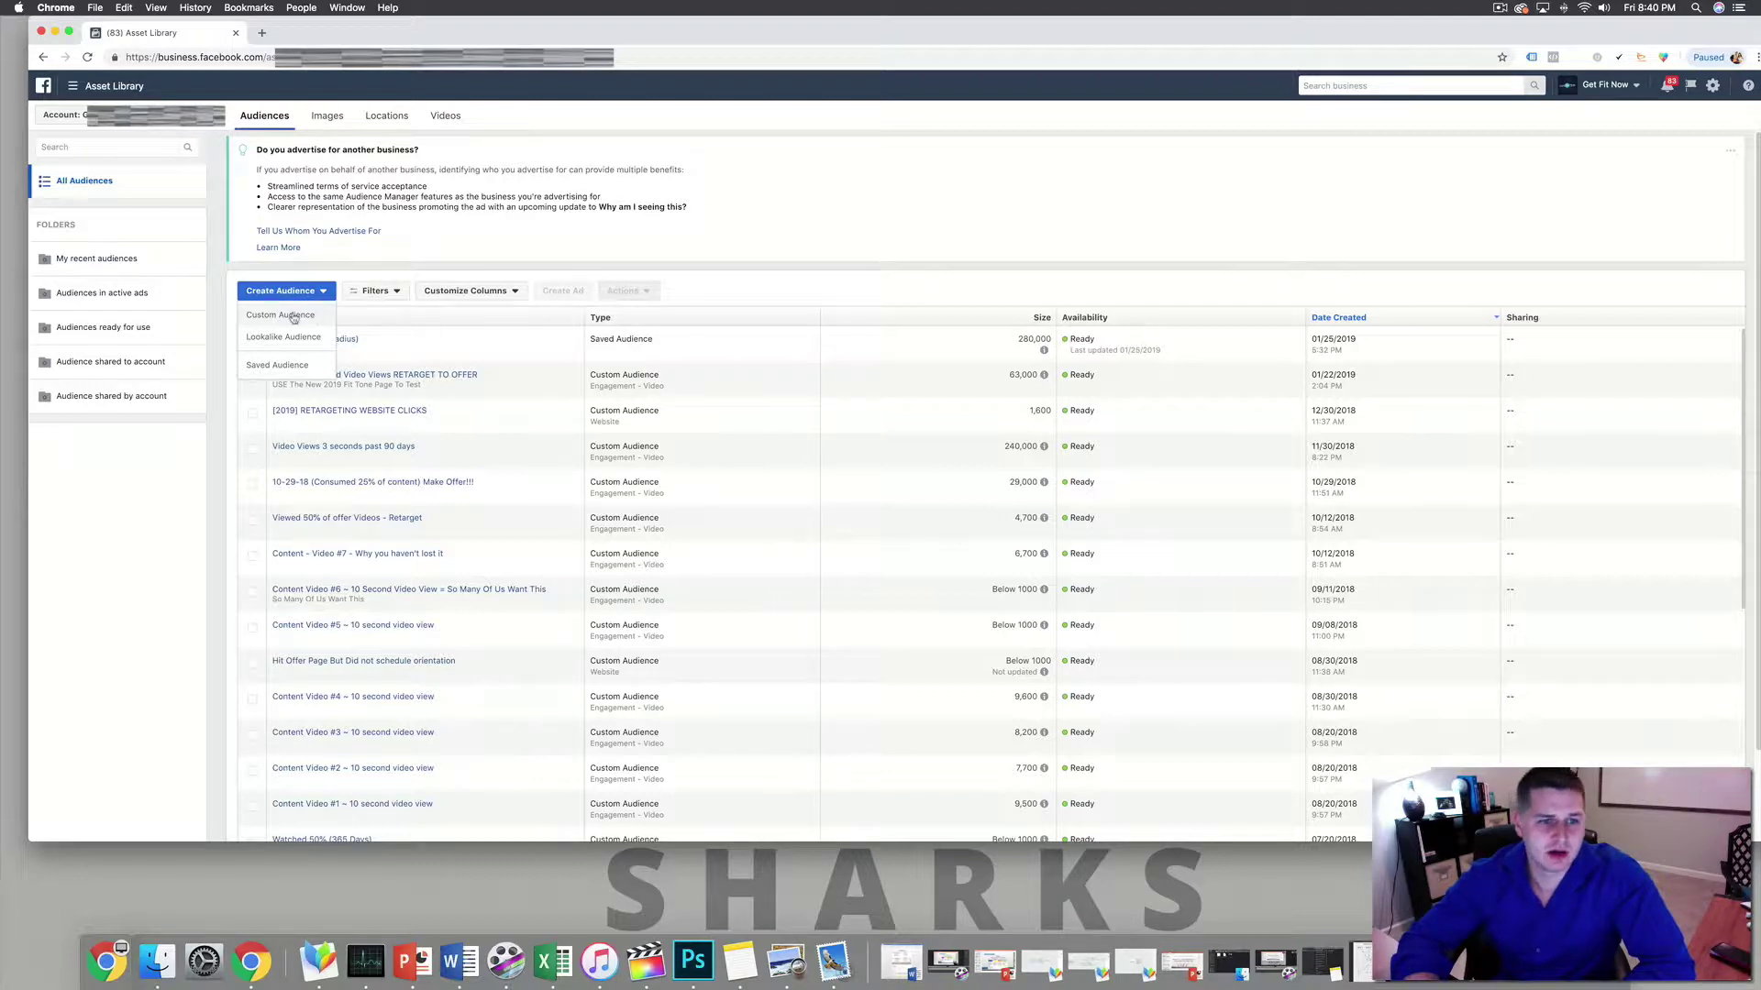
click(293, 317)
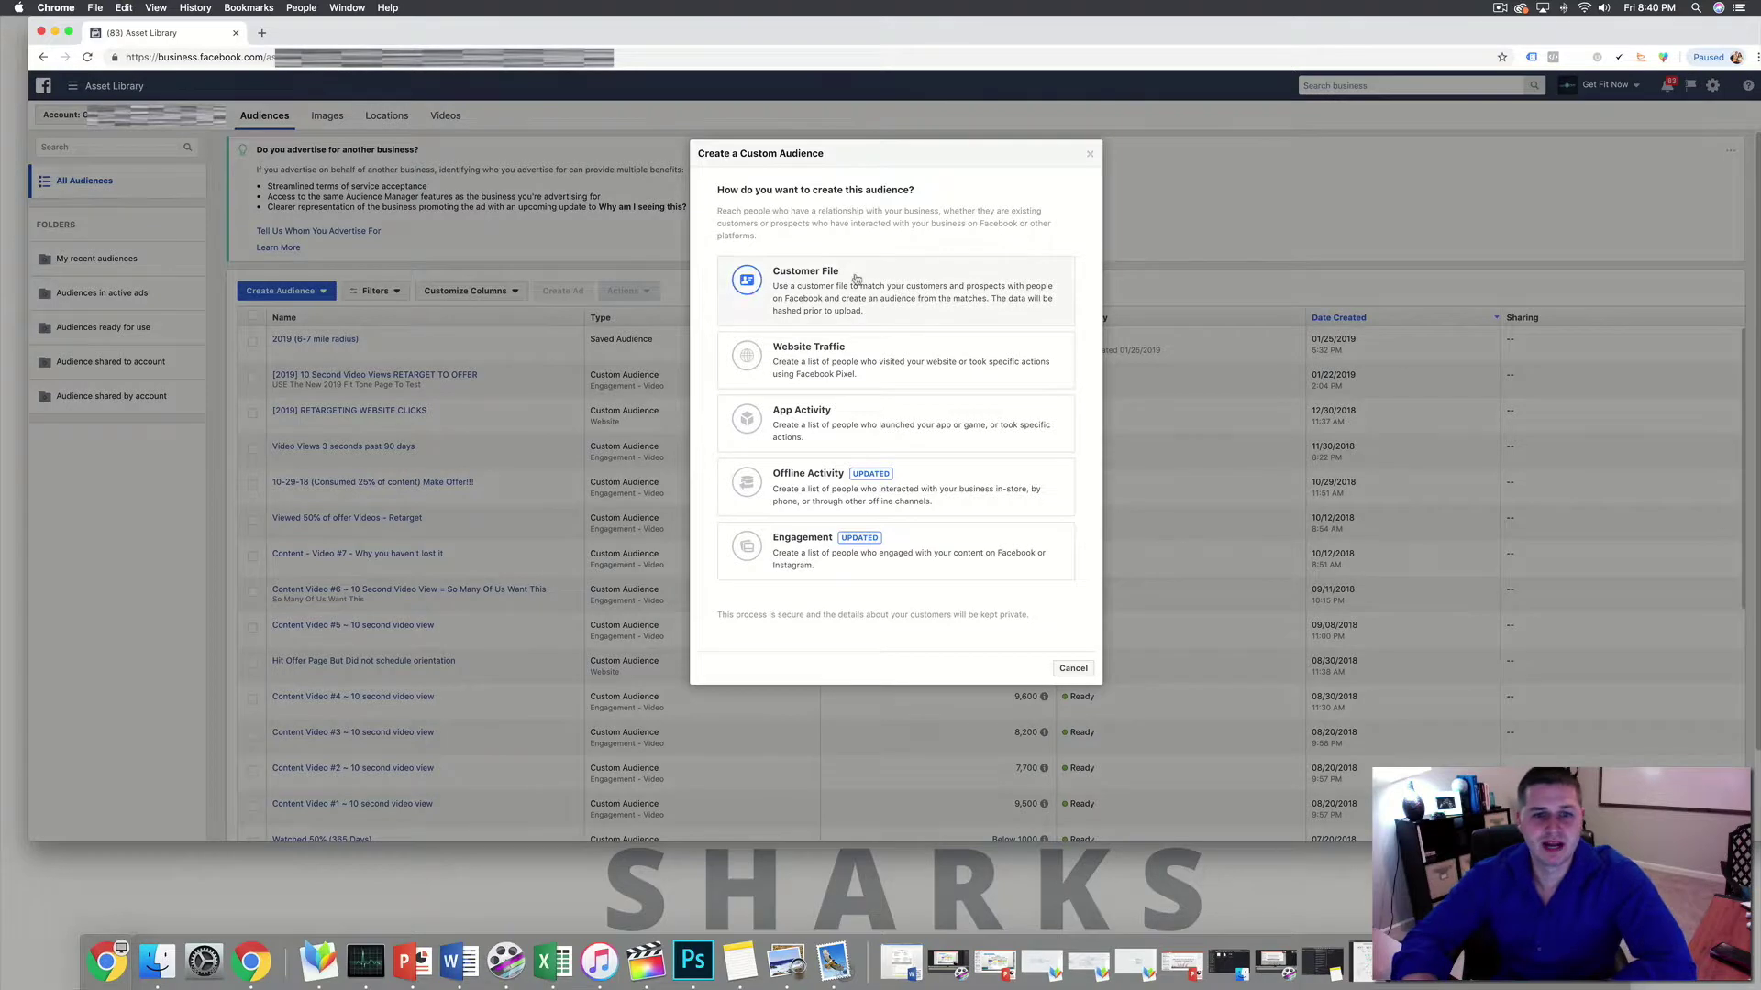
click(884, 292)
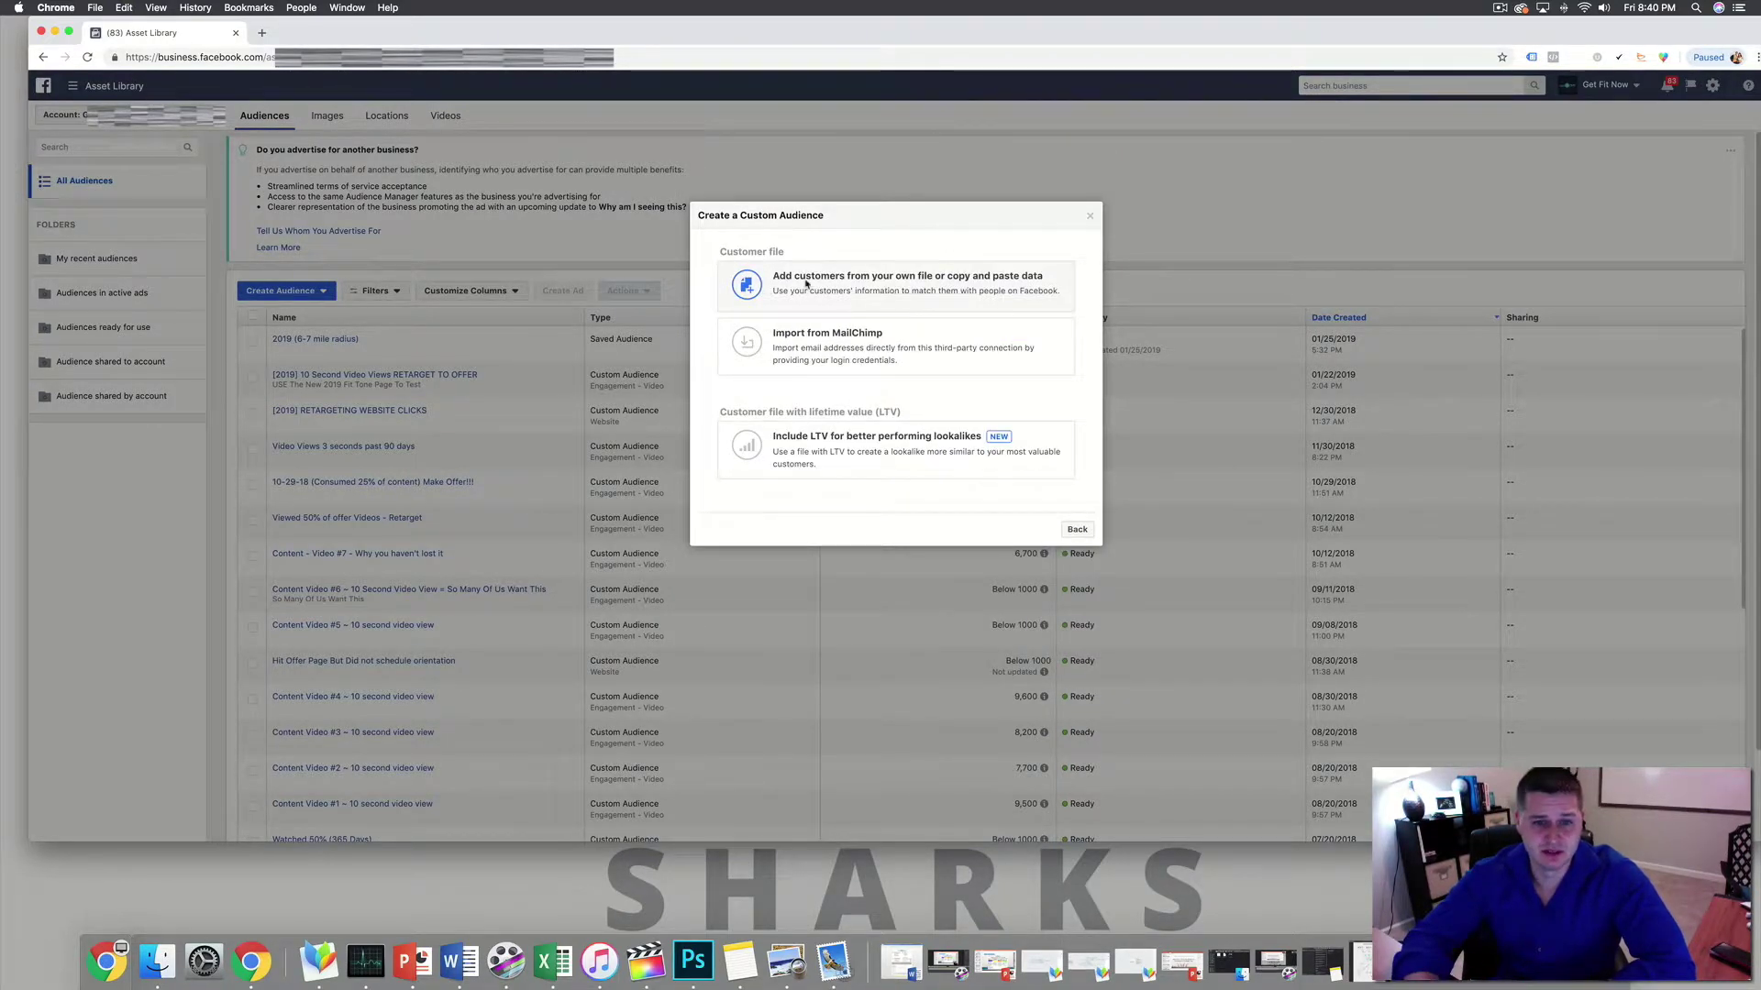
click(1078, 530)
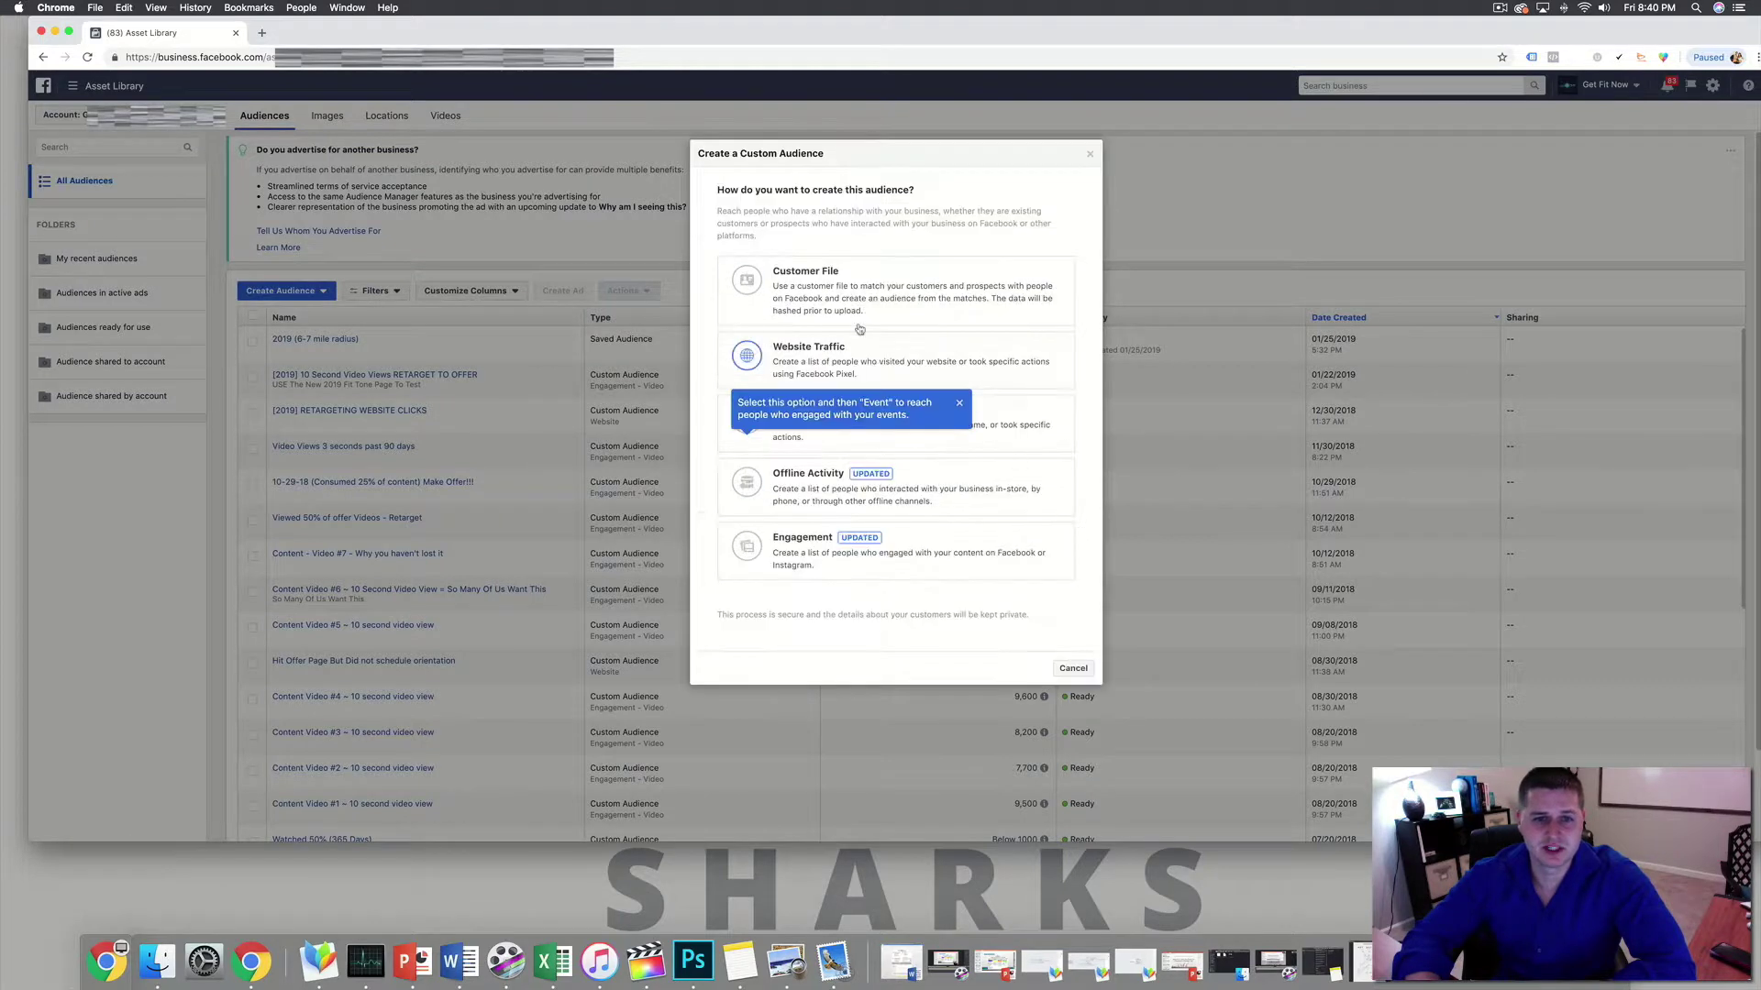
click(753, 266)
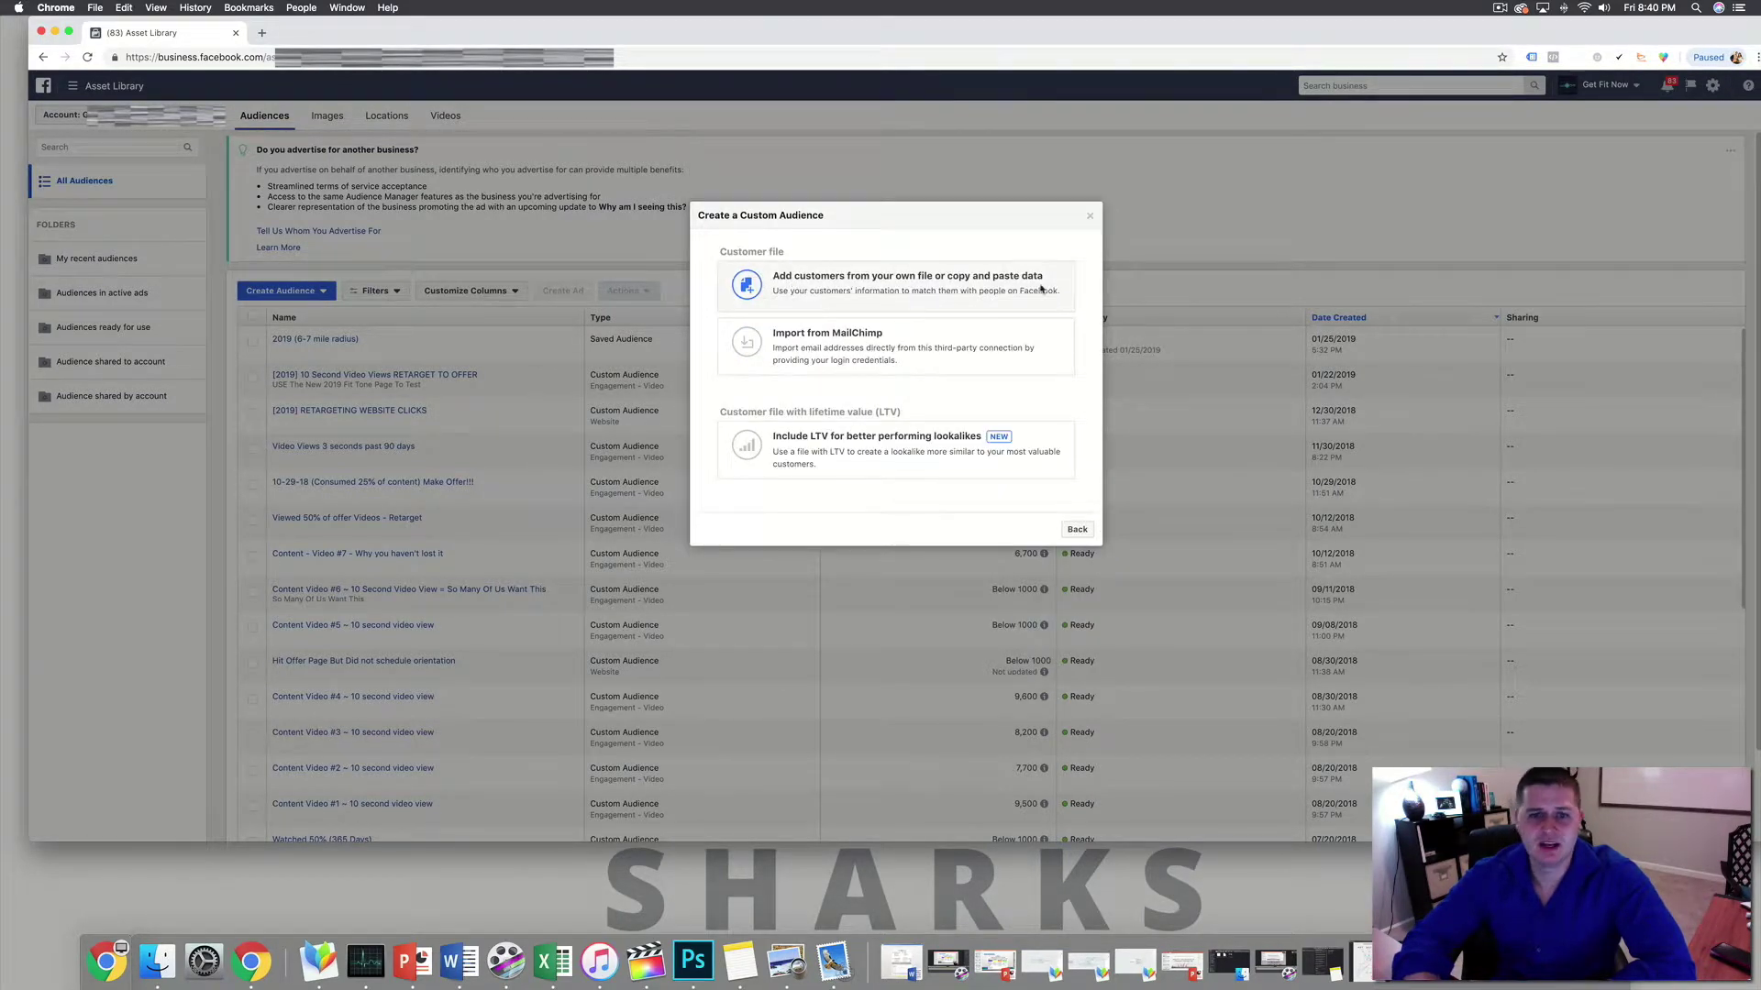
click(931, 295)
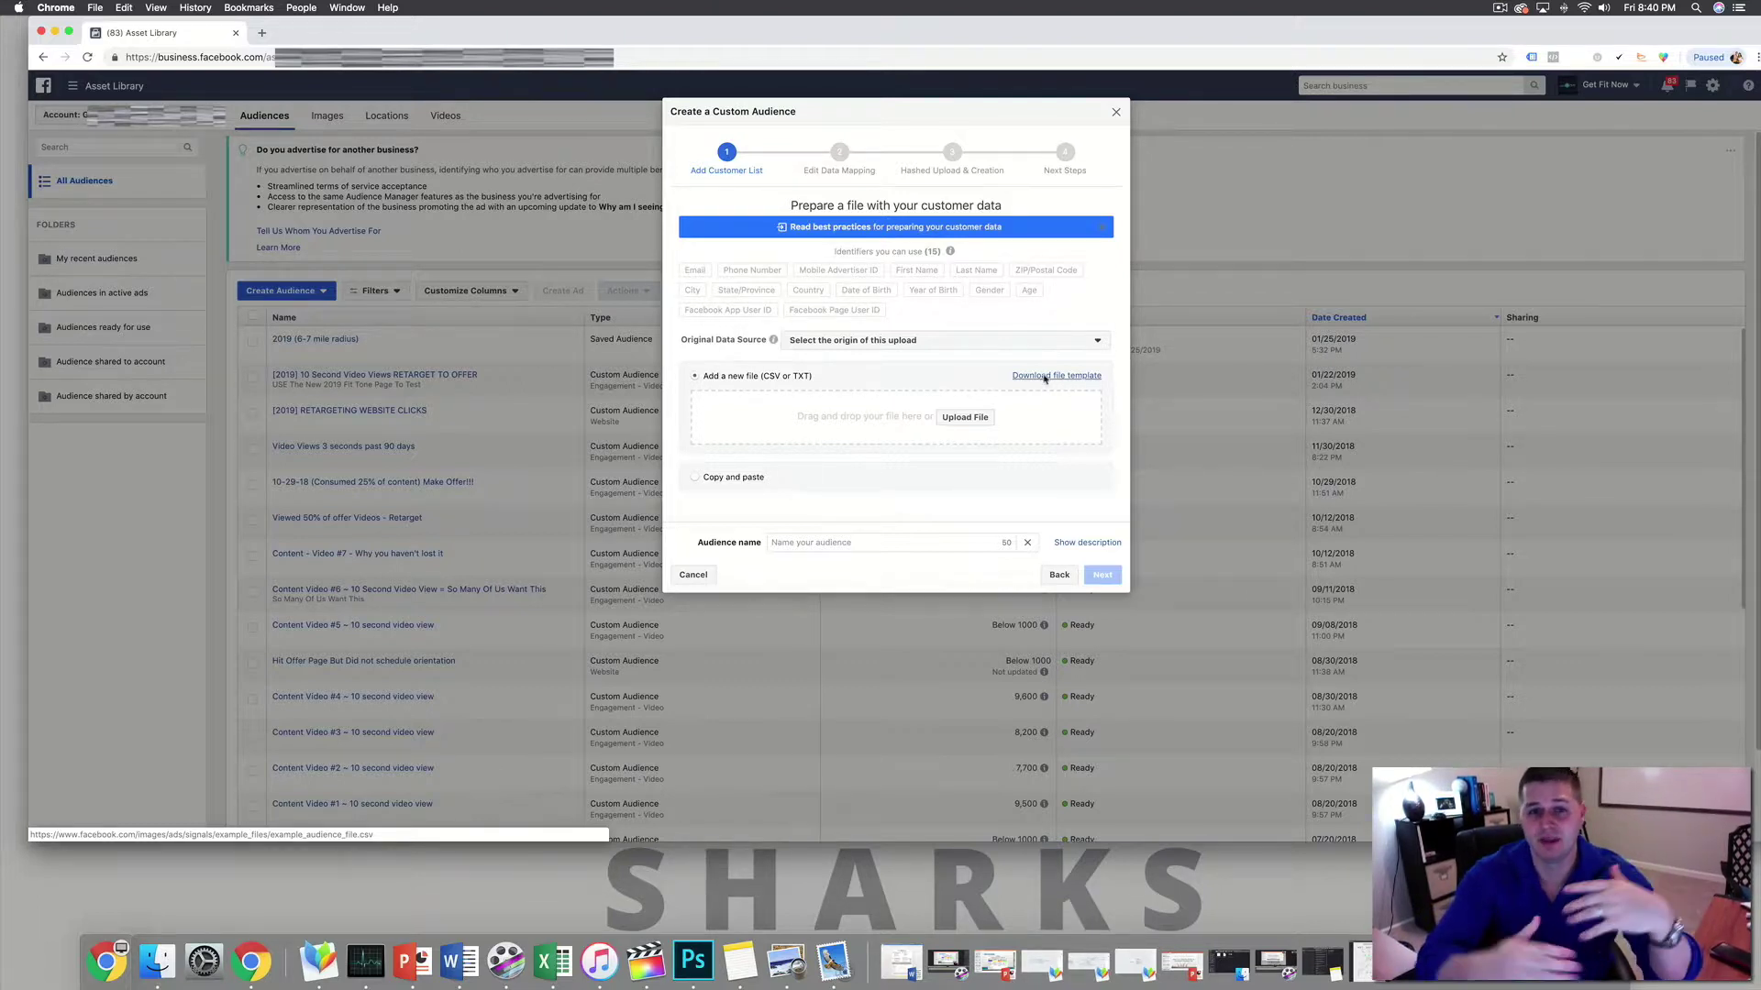
- Download the customer file template and move its opened spreadsheet aside so the custom audience dialog is partly uncovered
click(1044, 379)
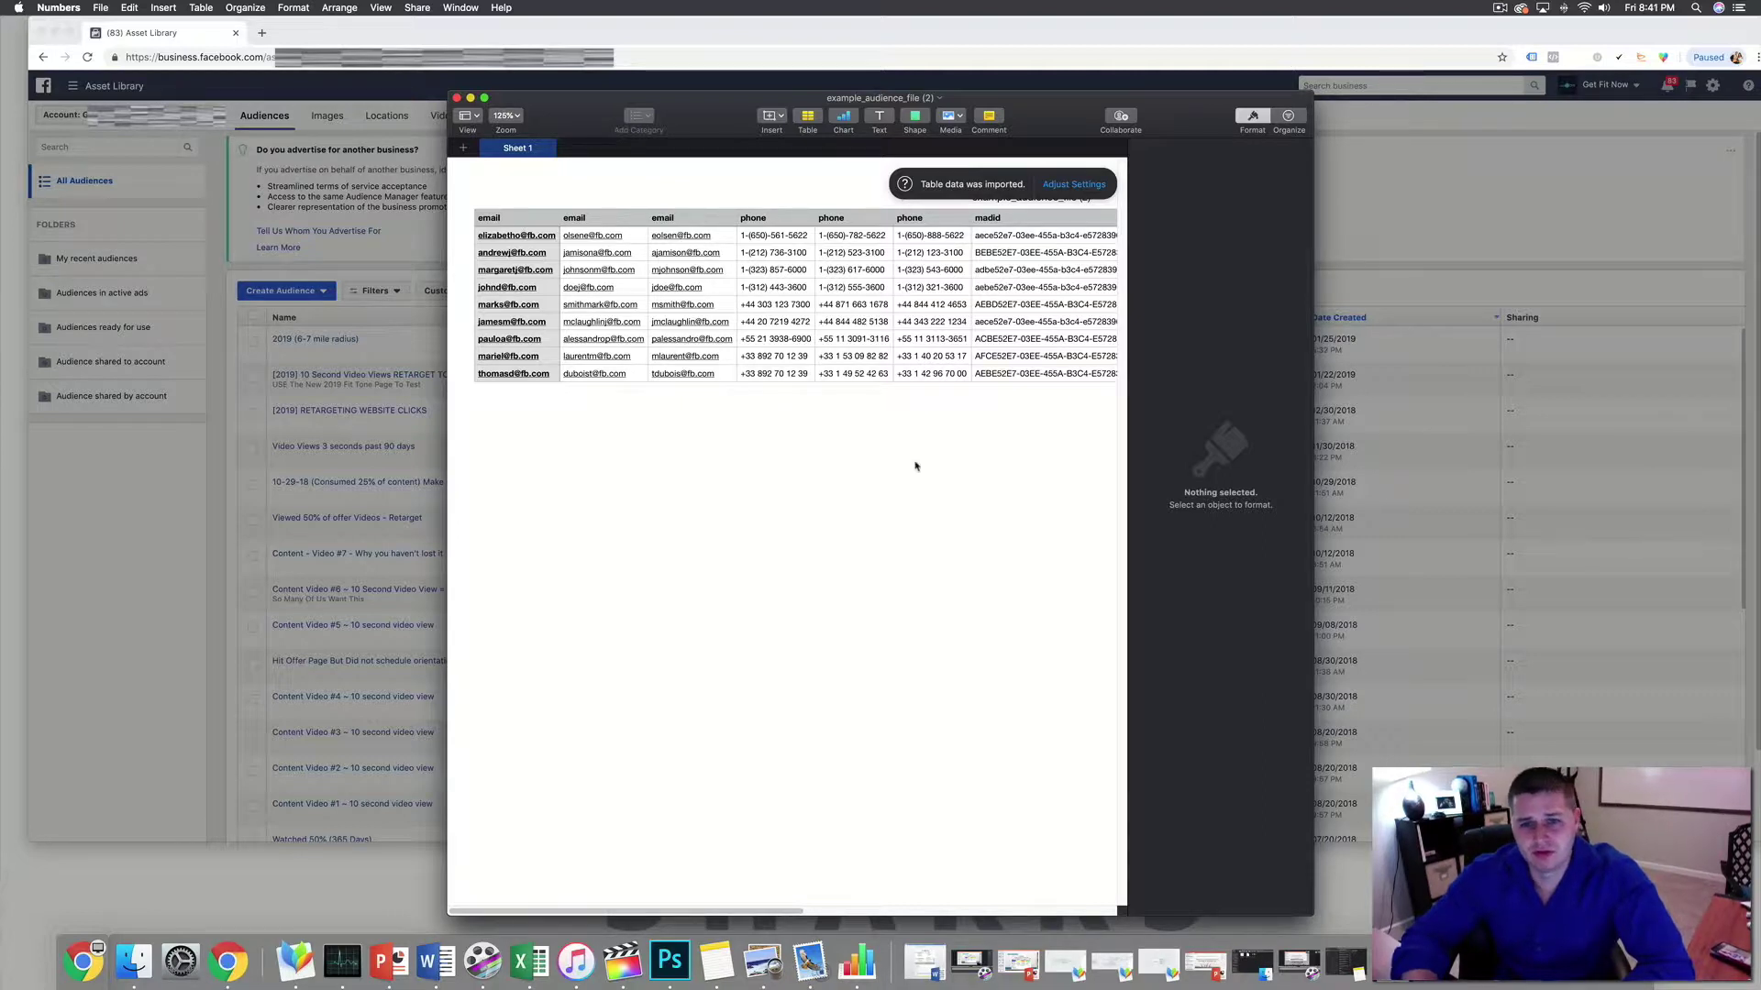
click(605, 207)
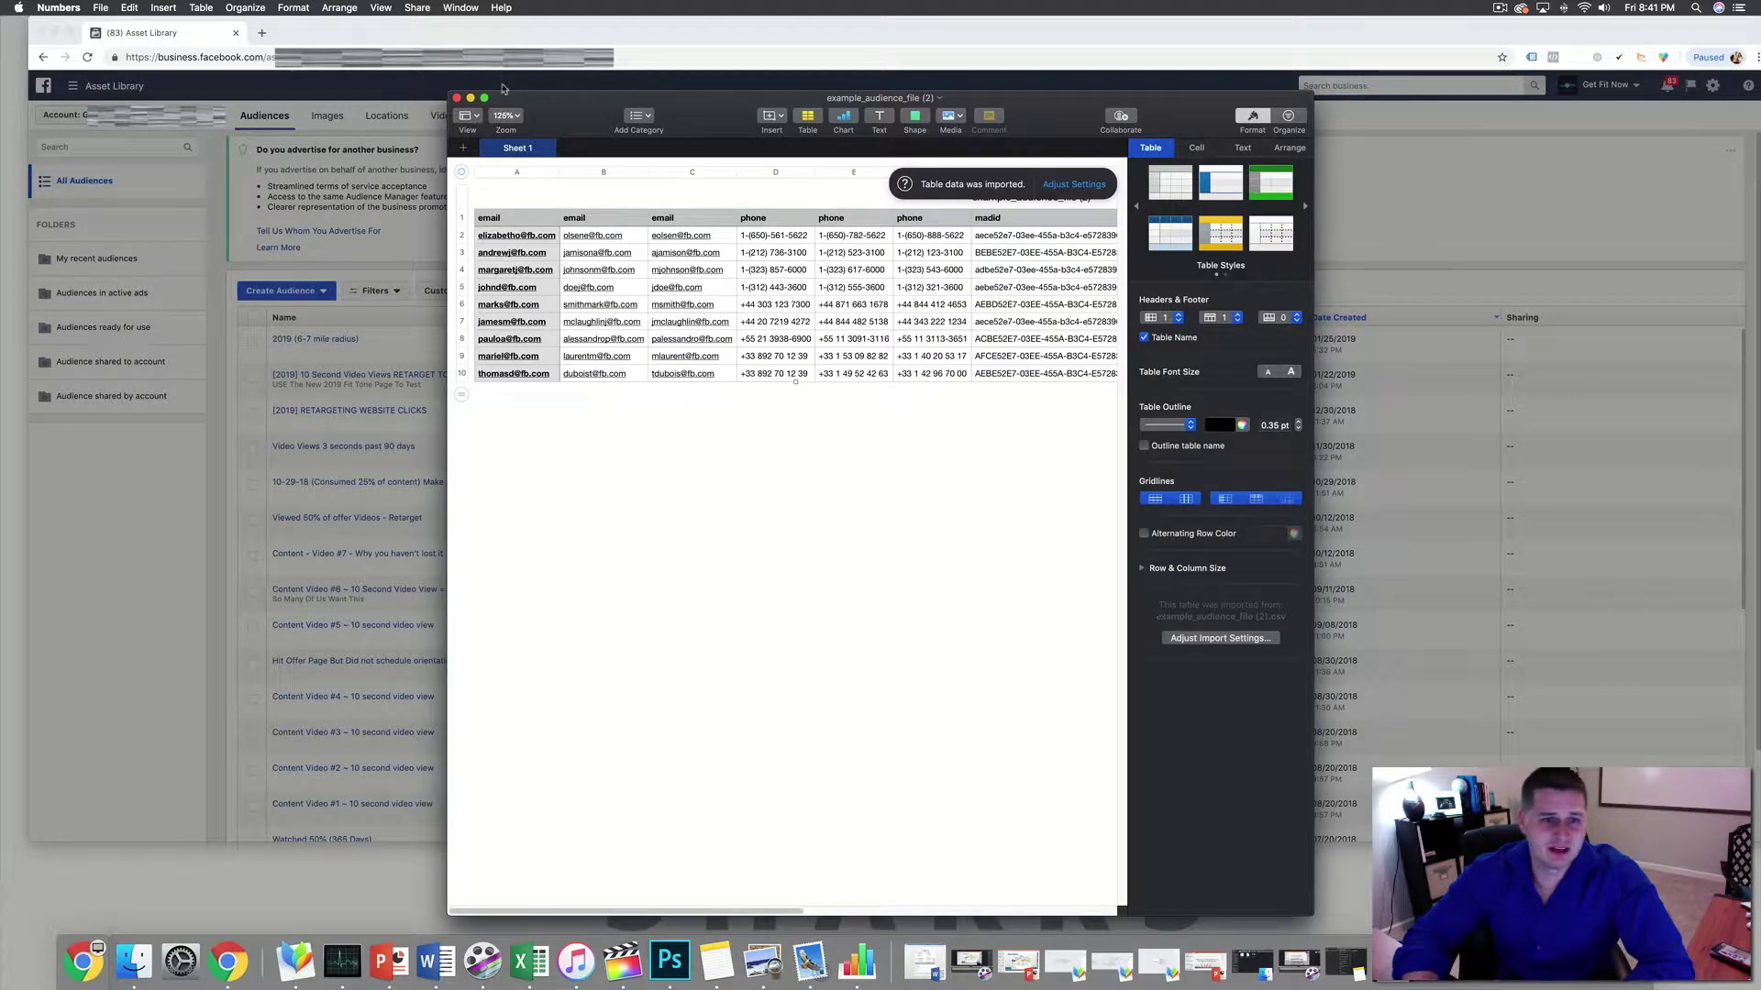
drag(502, 88, 776, 68)
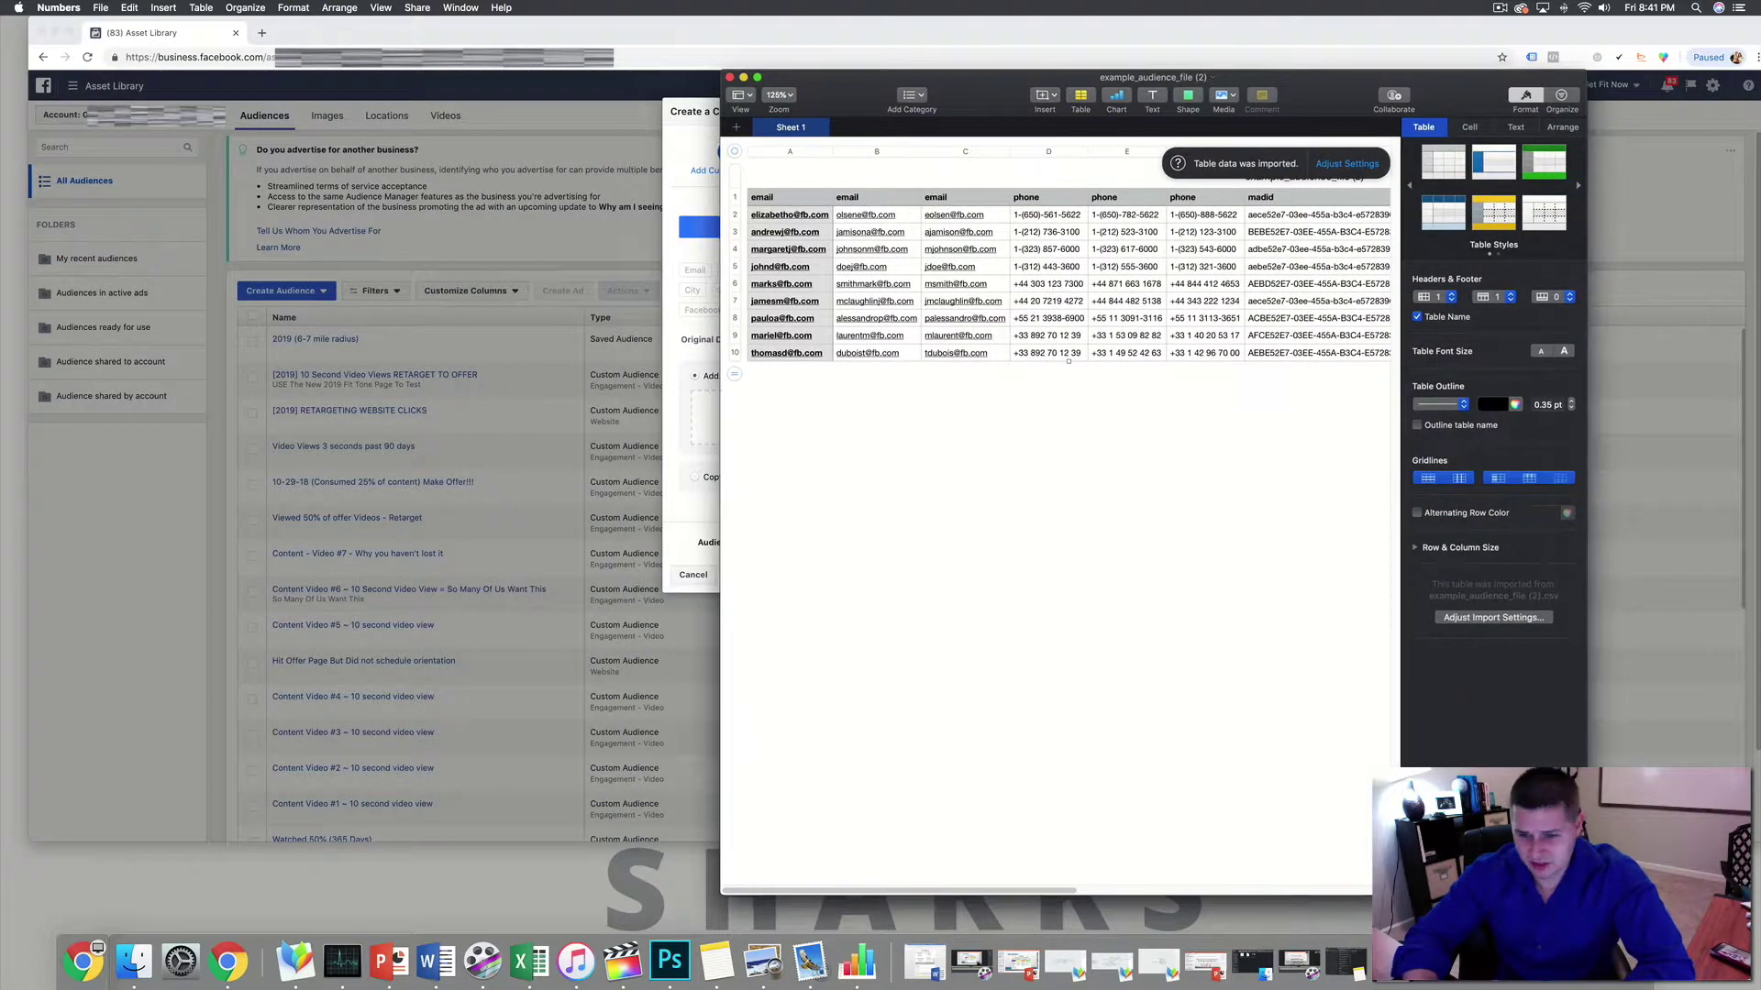
- Bring up the Book1 workbook in Excel and review its email, phone, fn, ln, ct and st header cells
click(1536, 963)
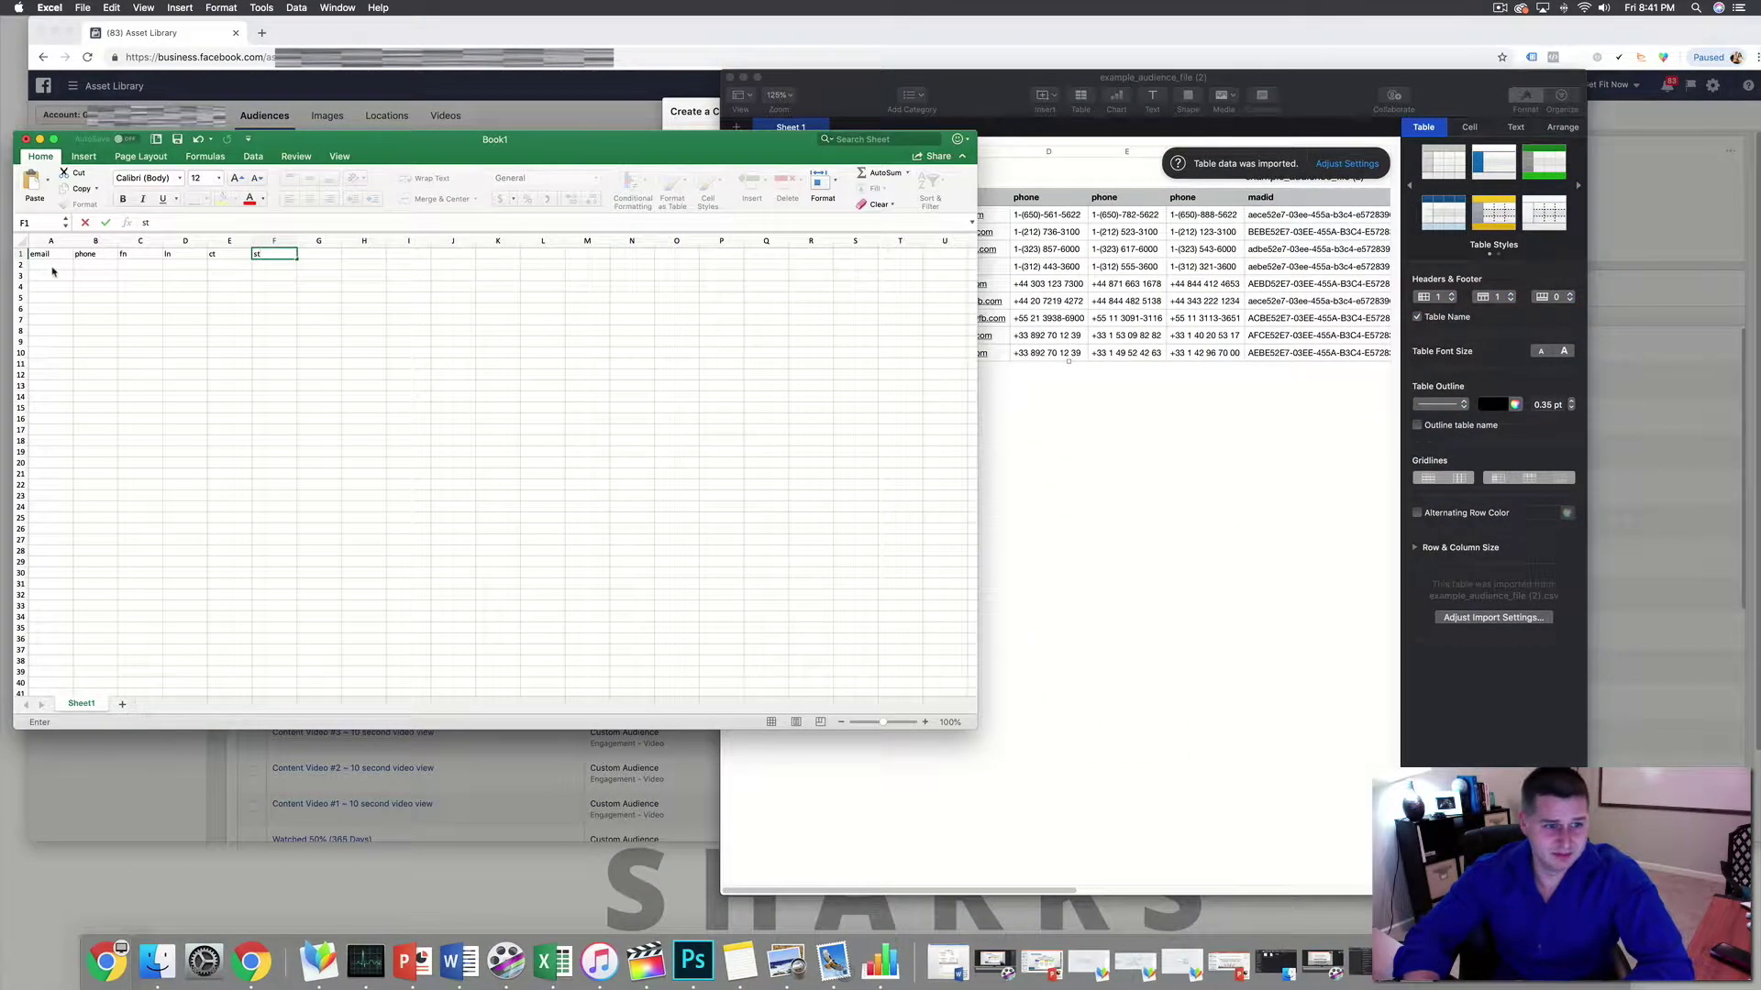
click(50, 254)
drag(407, 143, 565, 111)
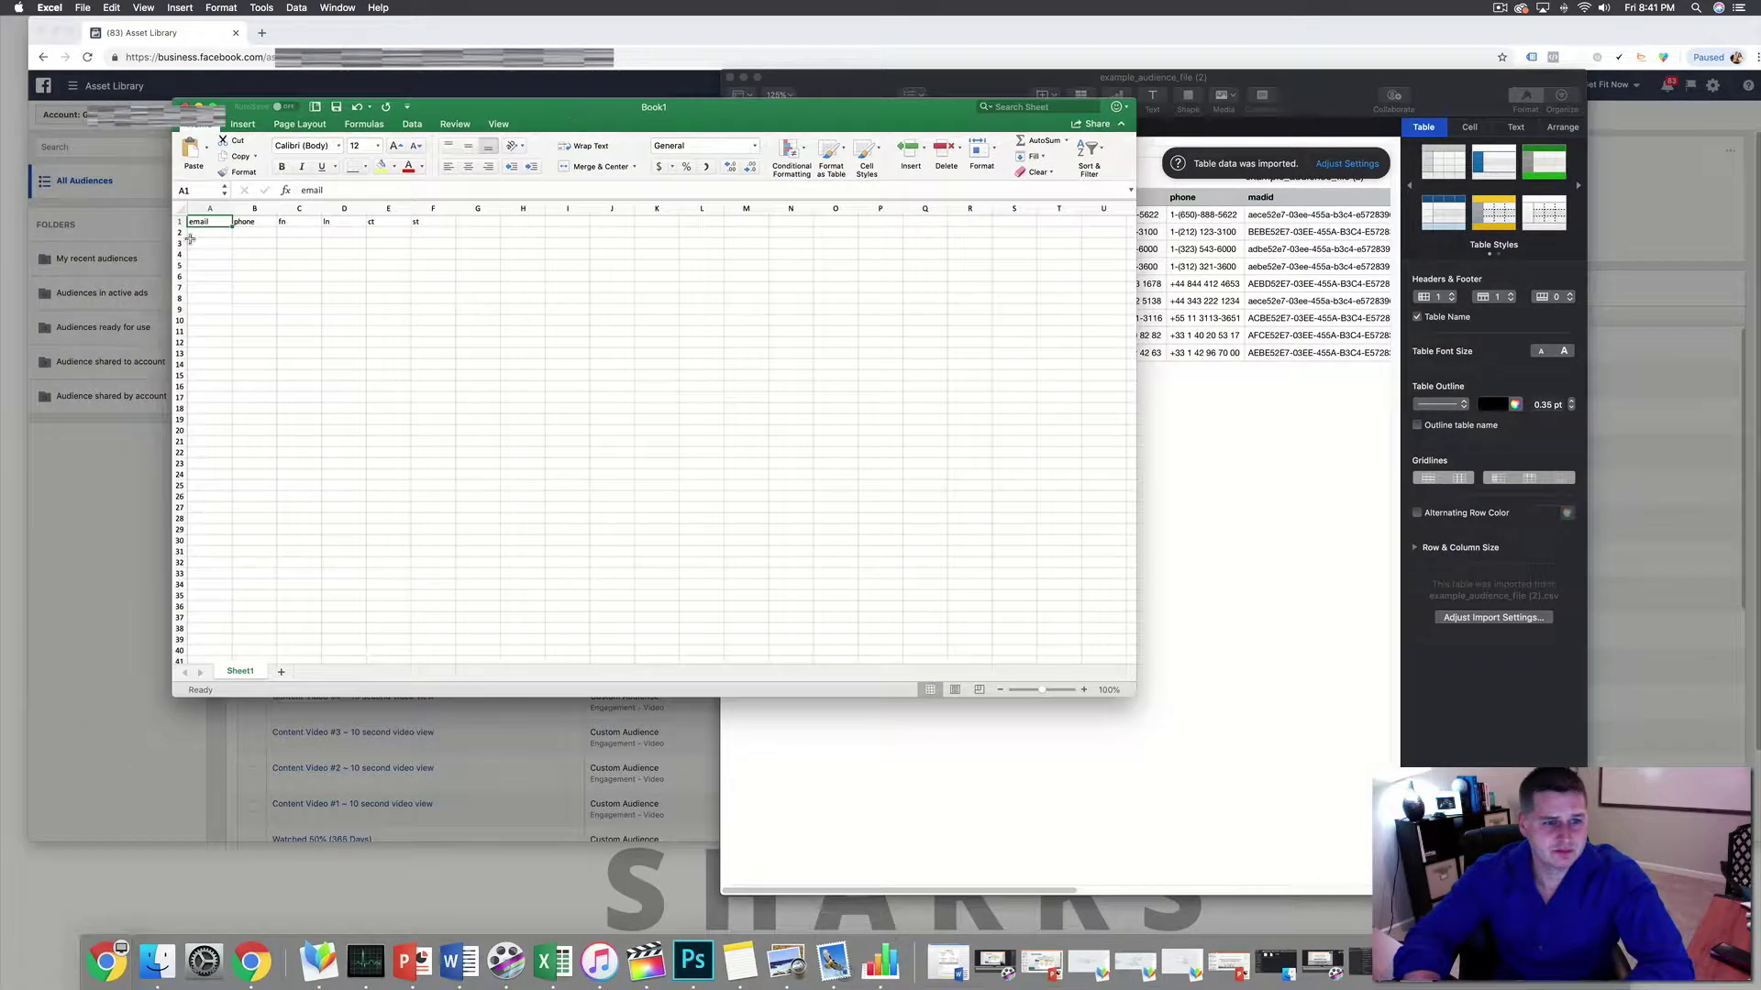
click(252, 225)
click(288, 223)
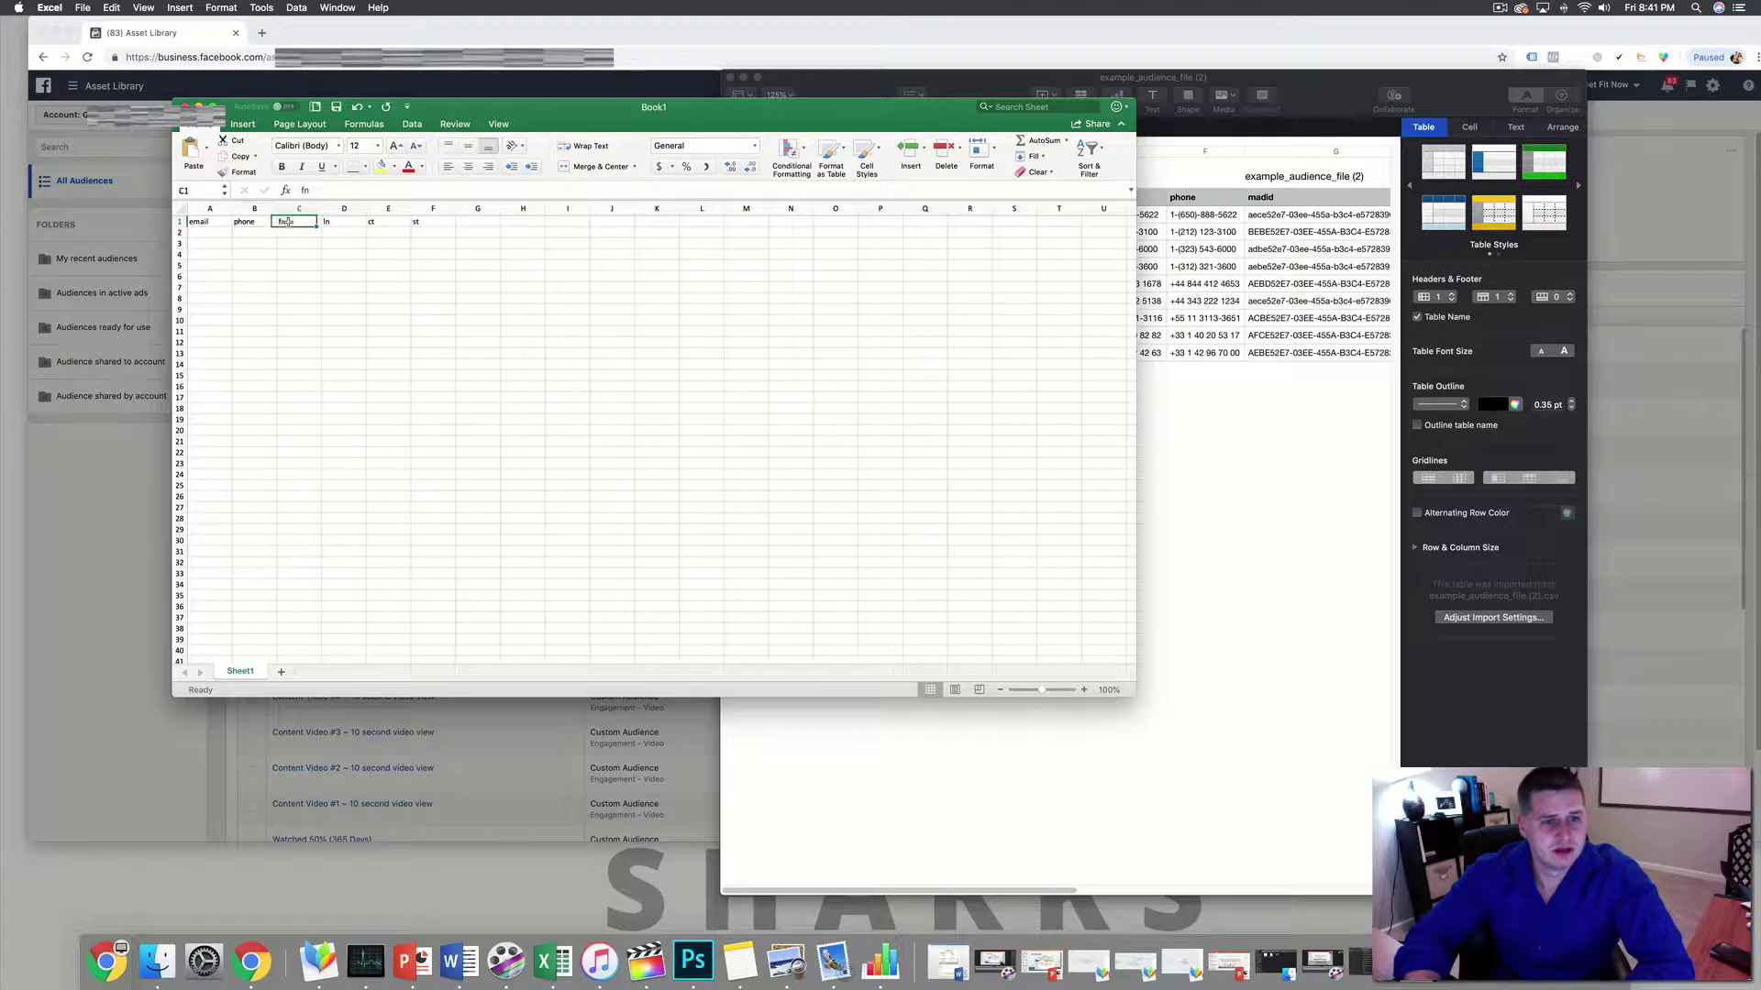
click(343, 221)
click(386, 226)
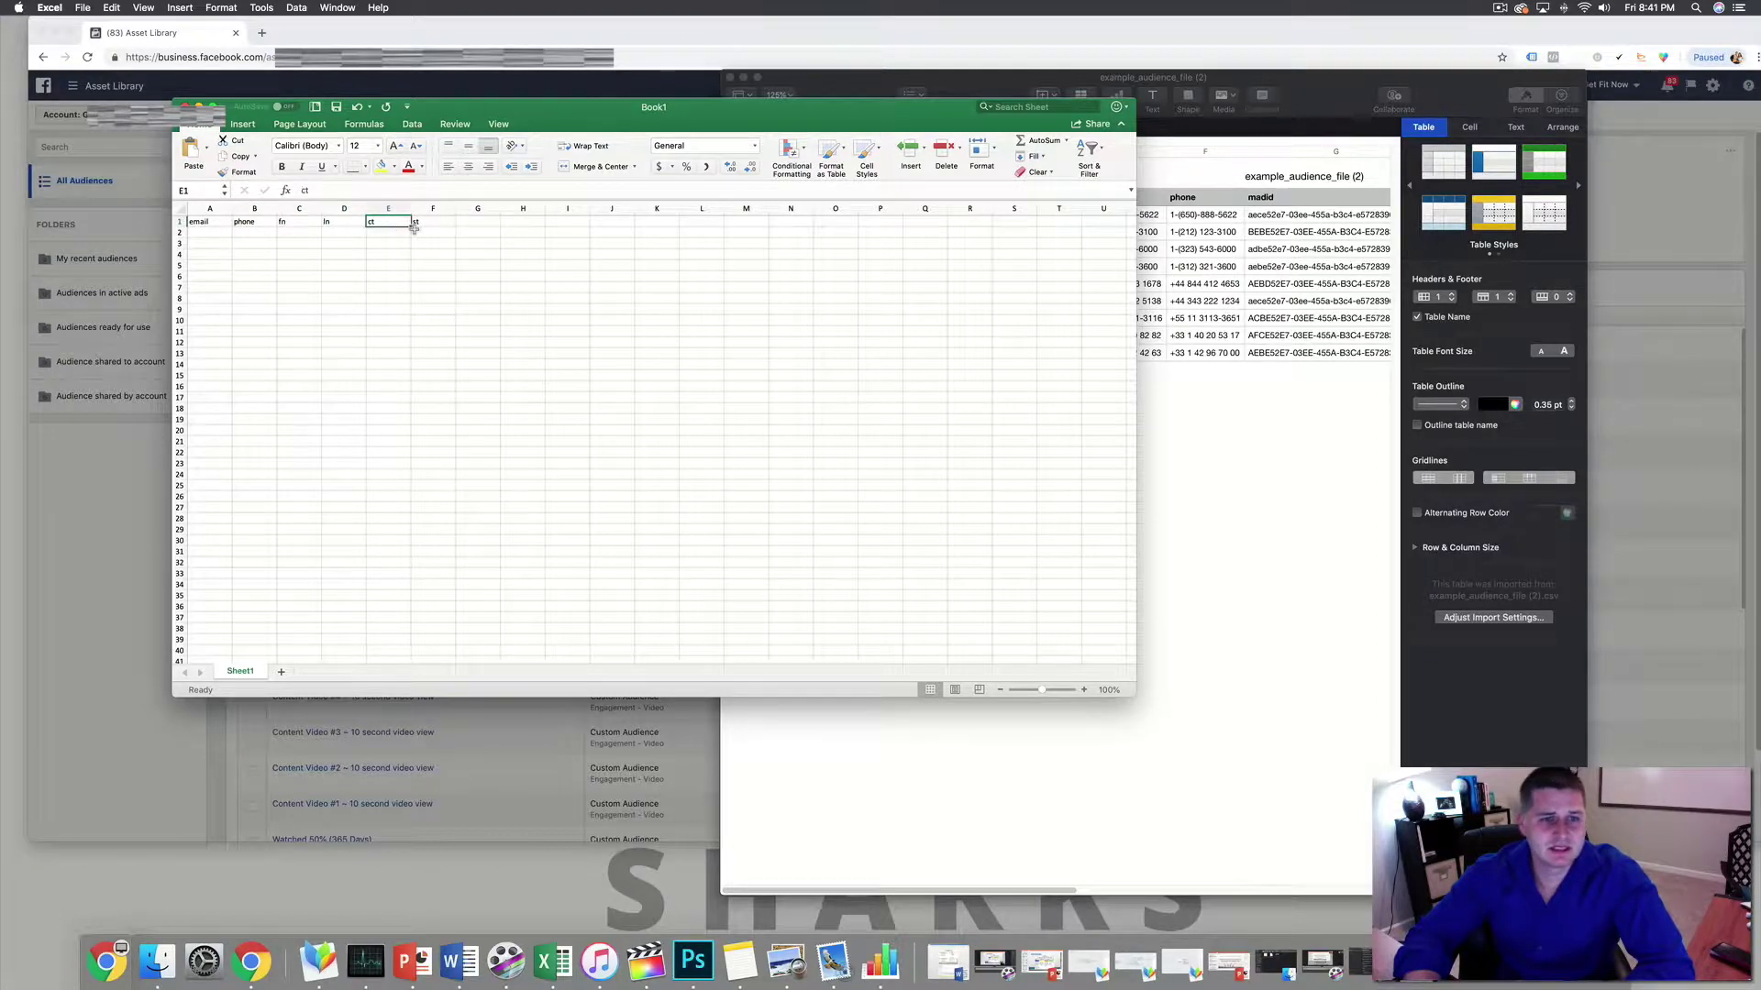
click(430, 226)
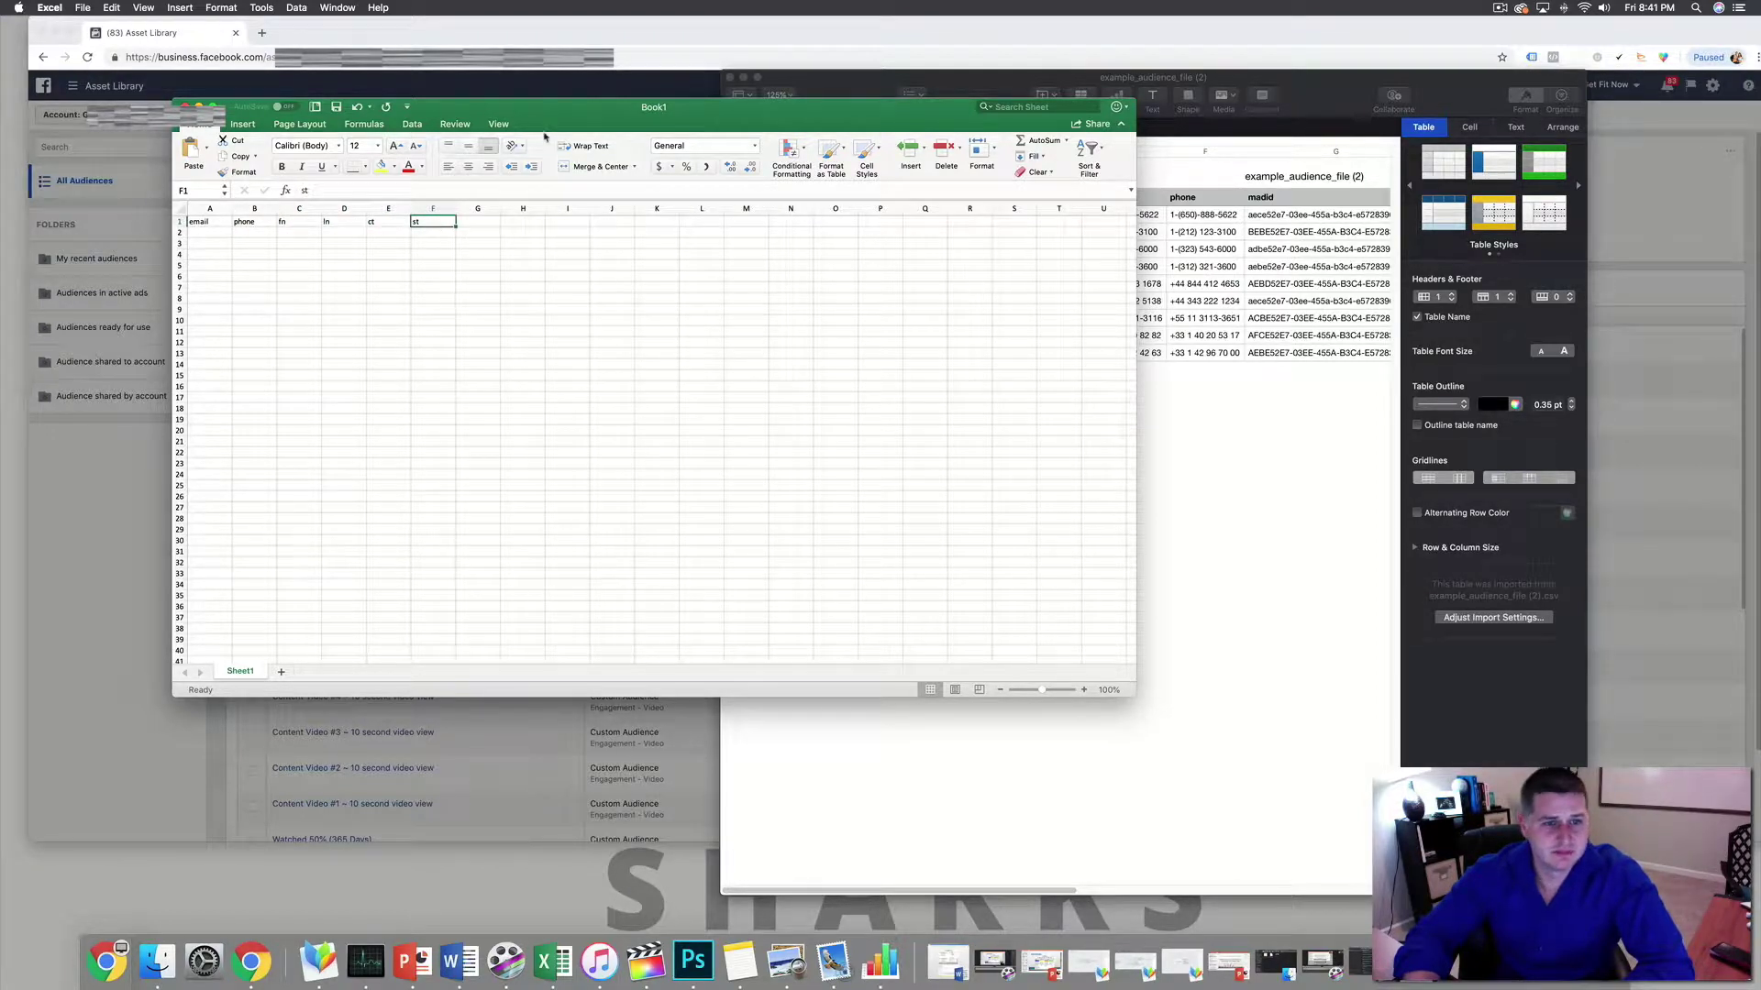
- Move the Book1 workbook lower on the screen and bring the ClickFunnels contacts page of the Fit Tone Project into view
drag(603, 119, 586, 372)
click(963, 77)
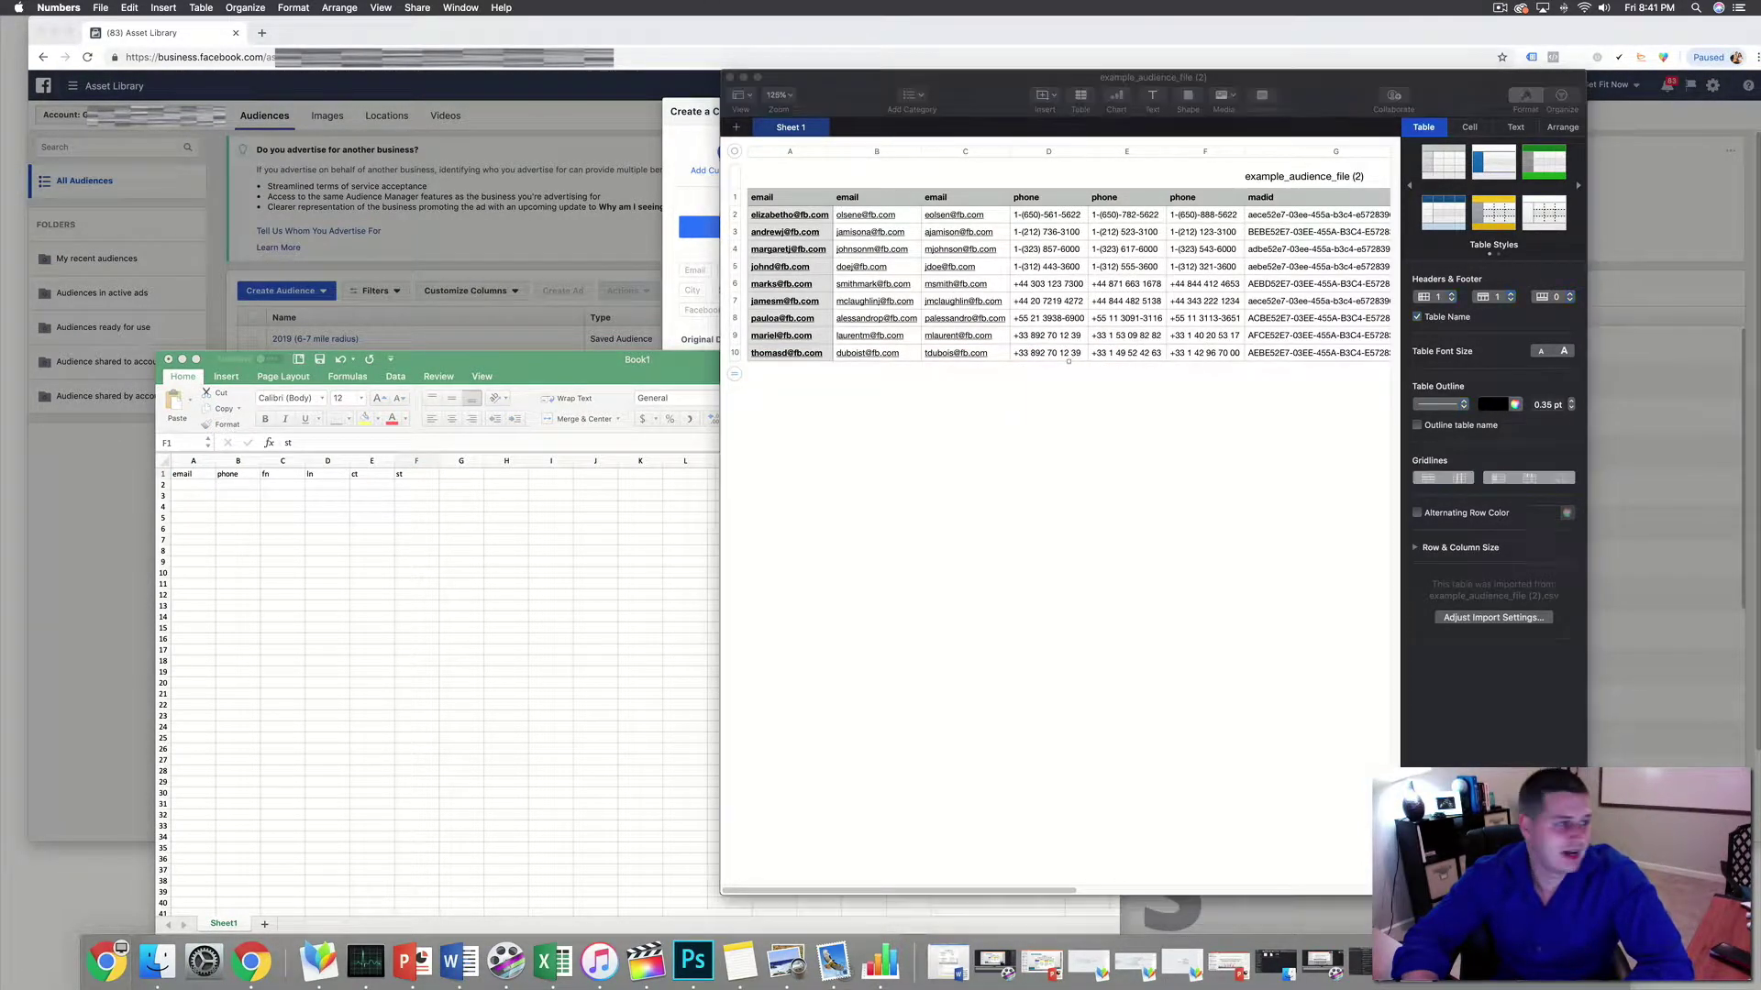
drag(0, 305, 1202, 212)
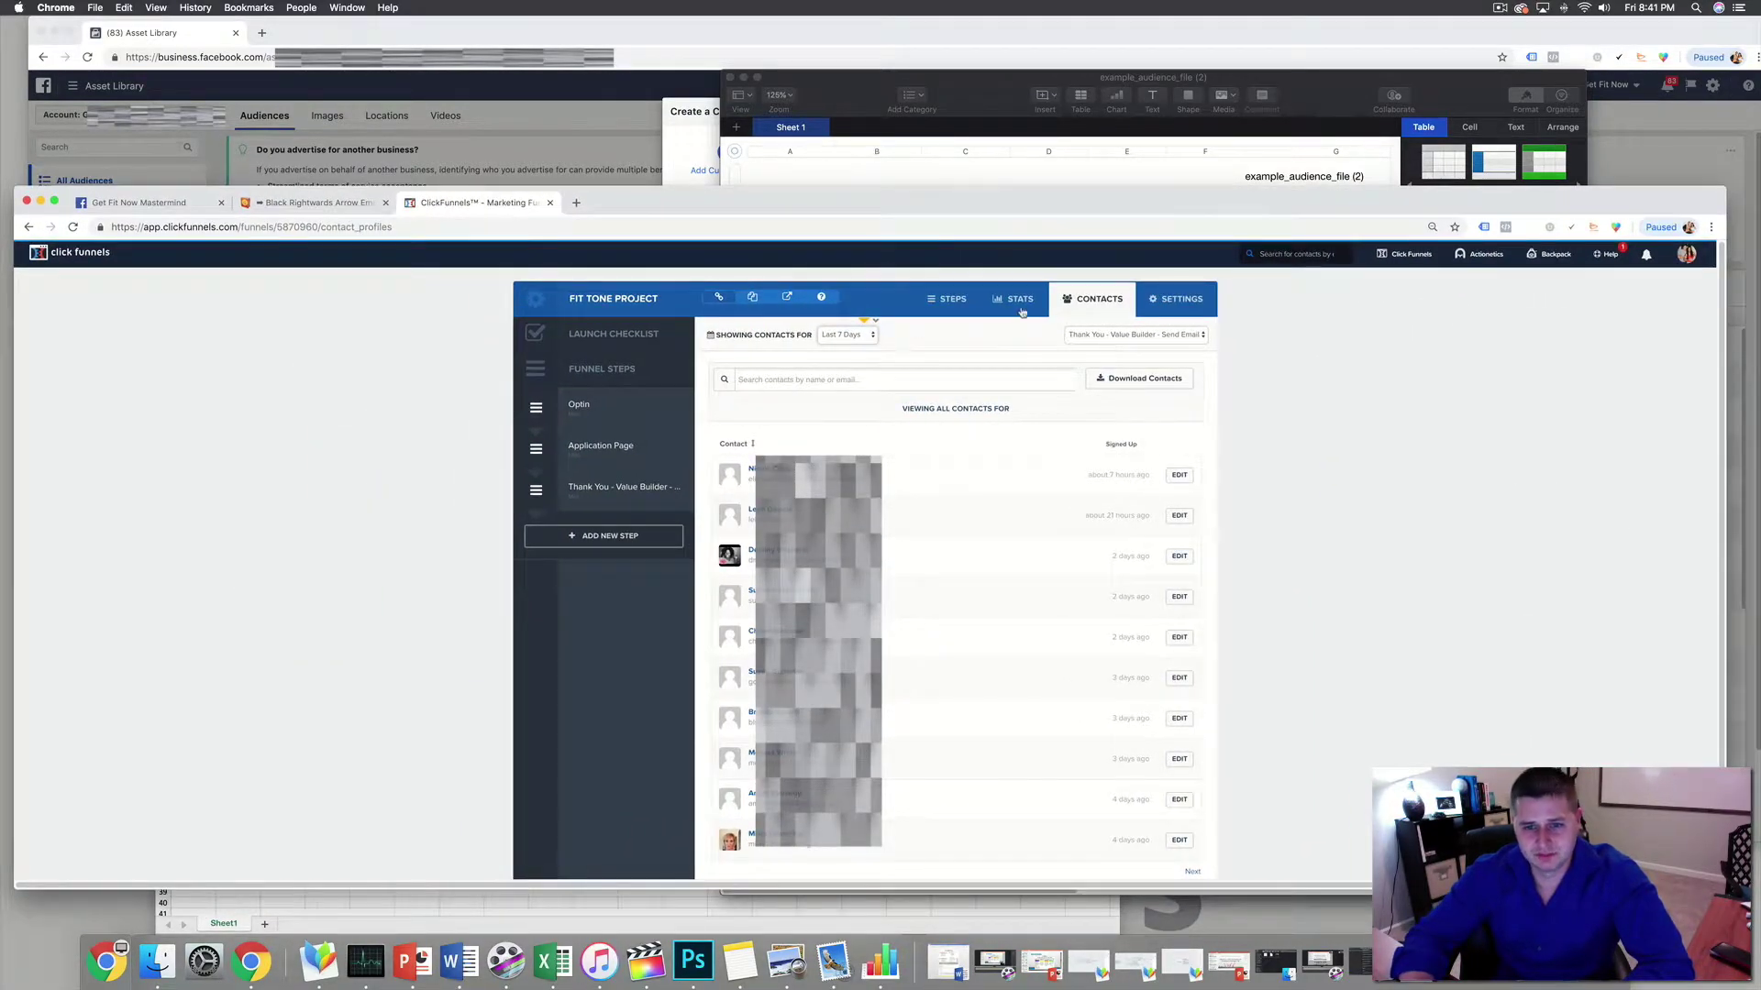
- Try showing contacts for All Funnel Steps, and return the filter to the Thank You - Value Builder step
click(1098, 343)
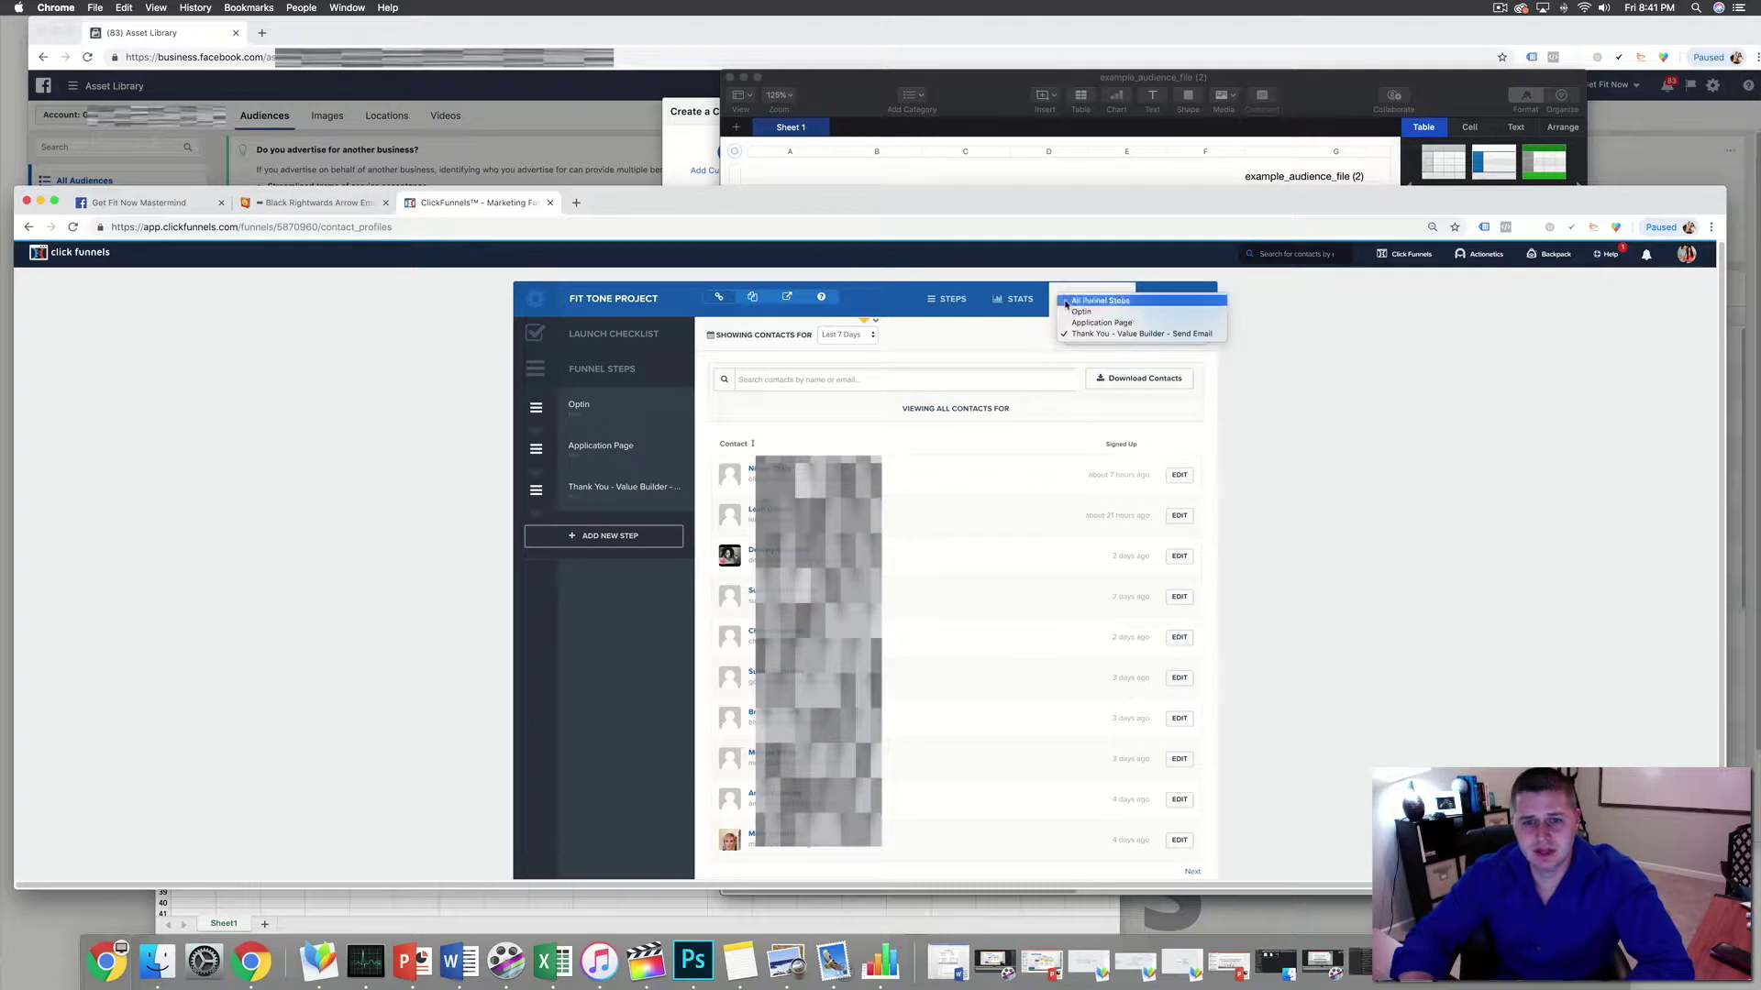
click(1066, 313)
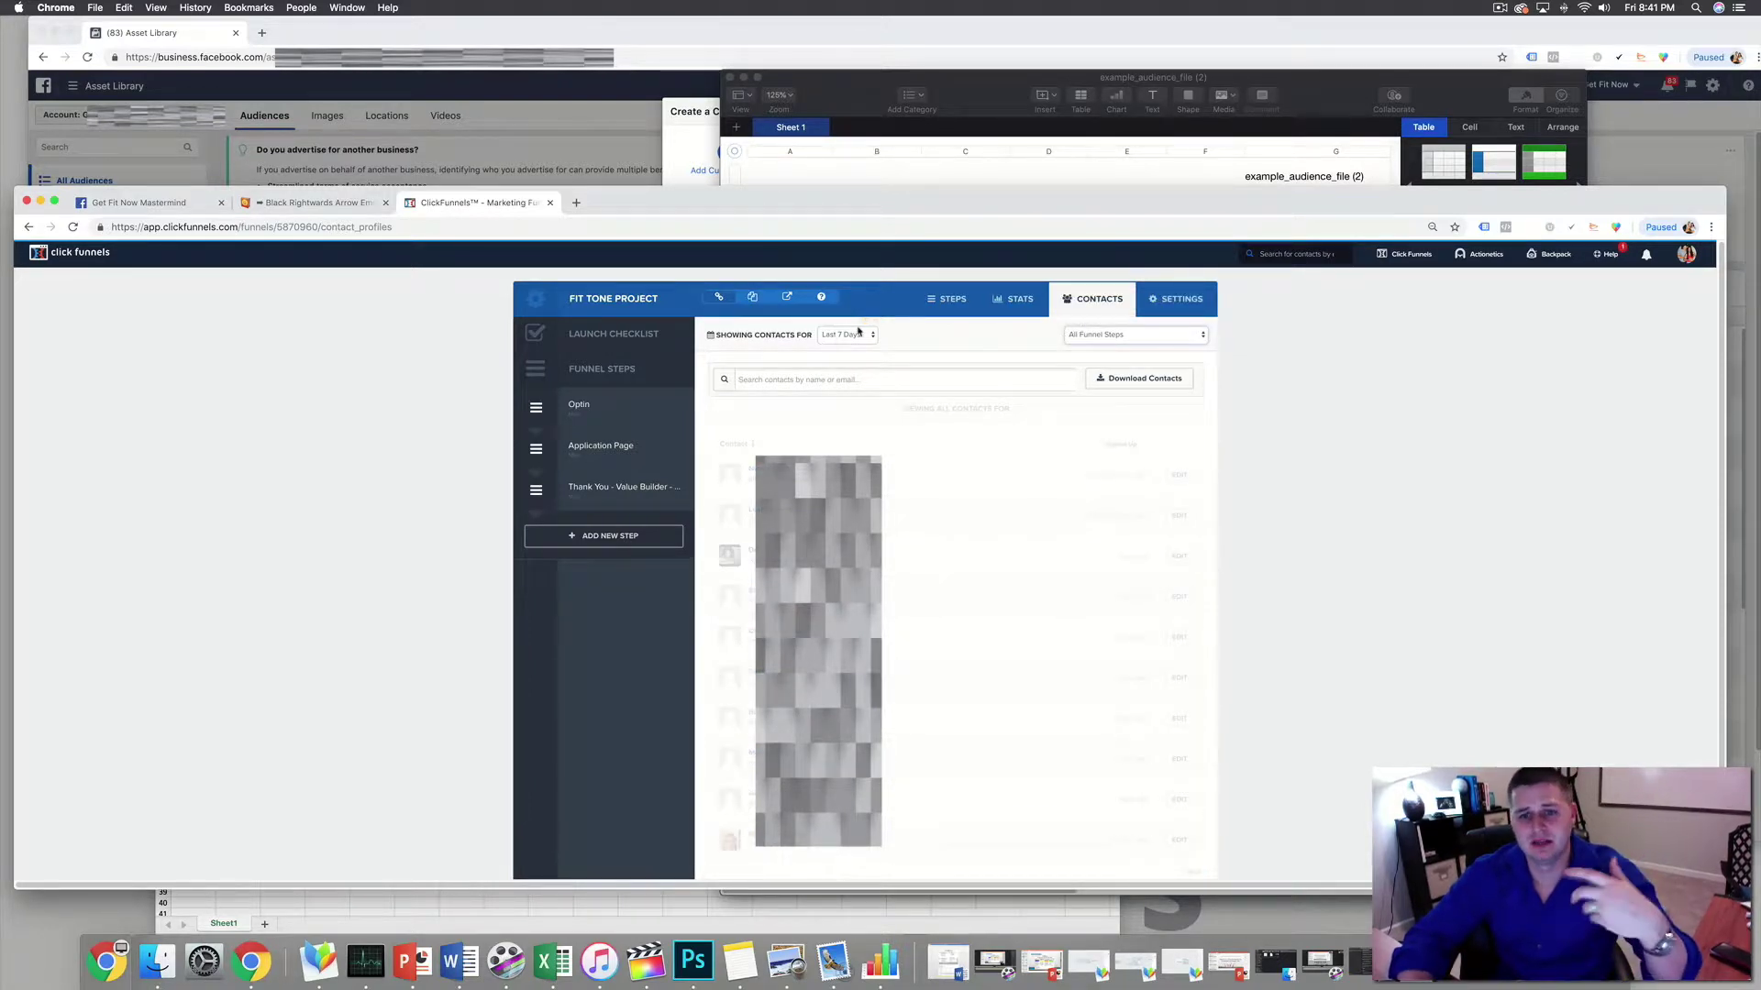
click(1135, 334)
click(1137, 372)
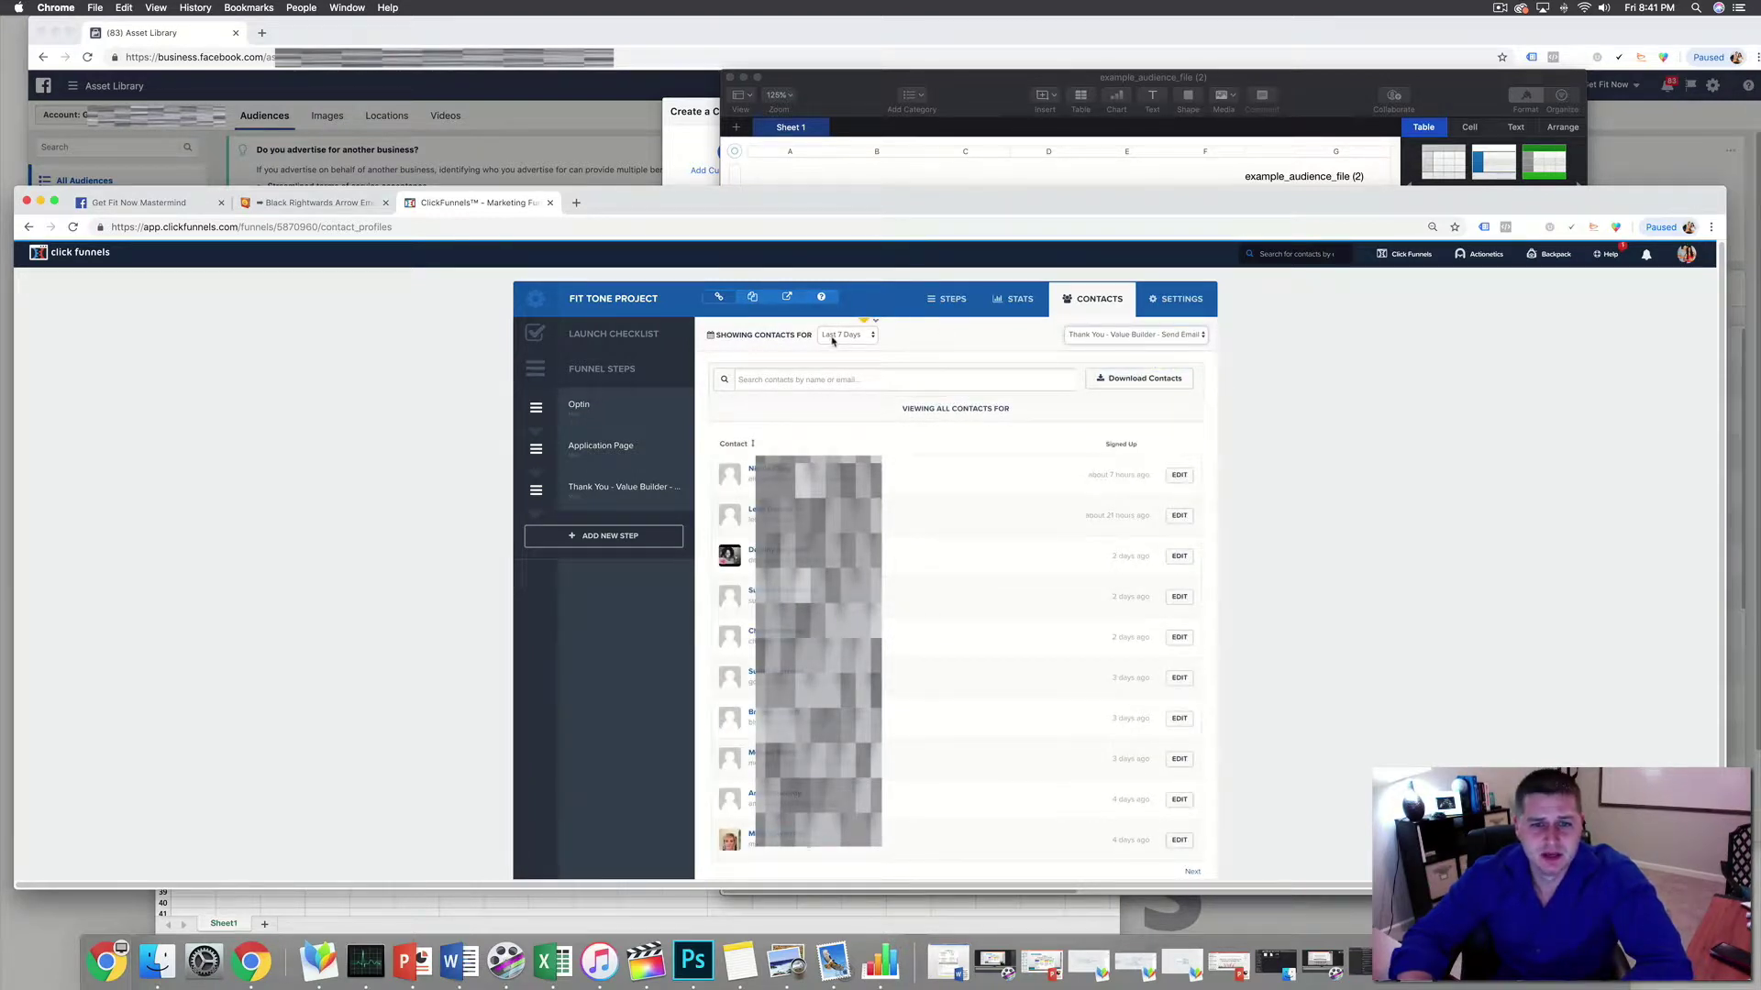
- Show the funnel step's contacts for All Time and start the contact download
click(874, 336)
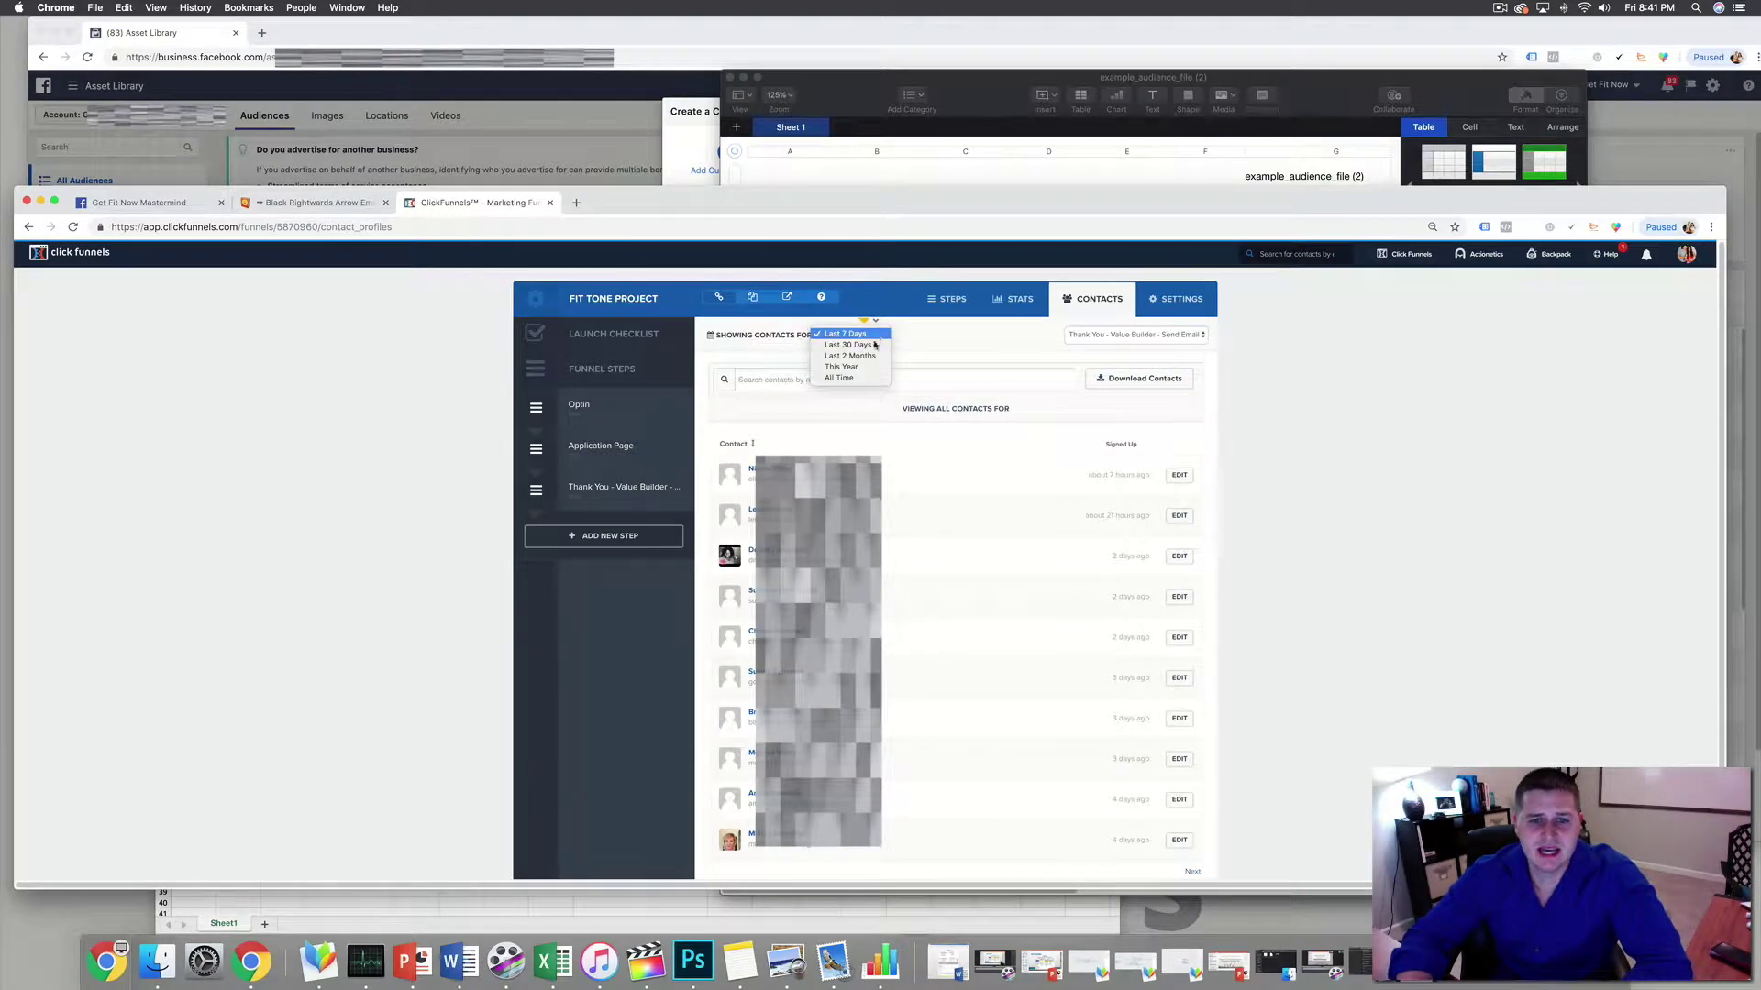
click(841, 378)
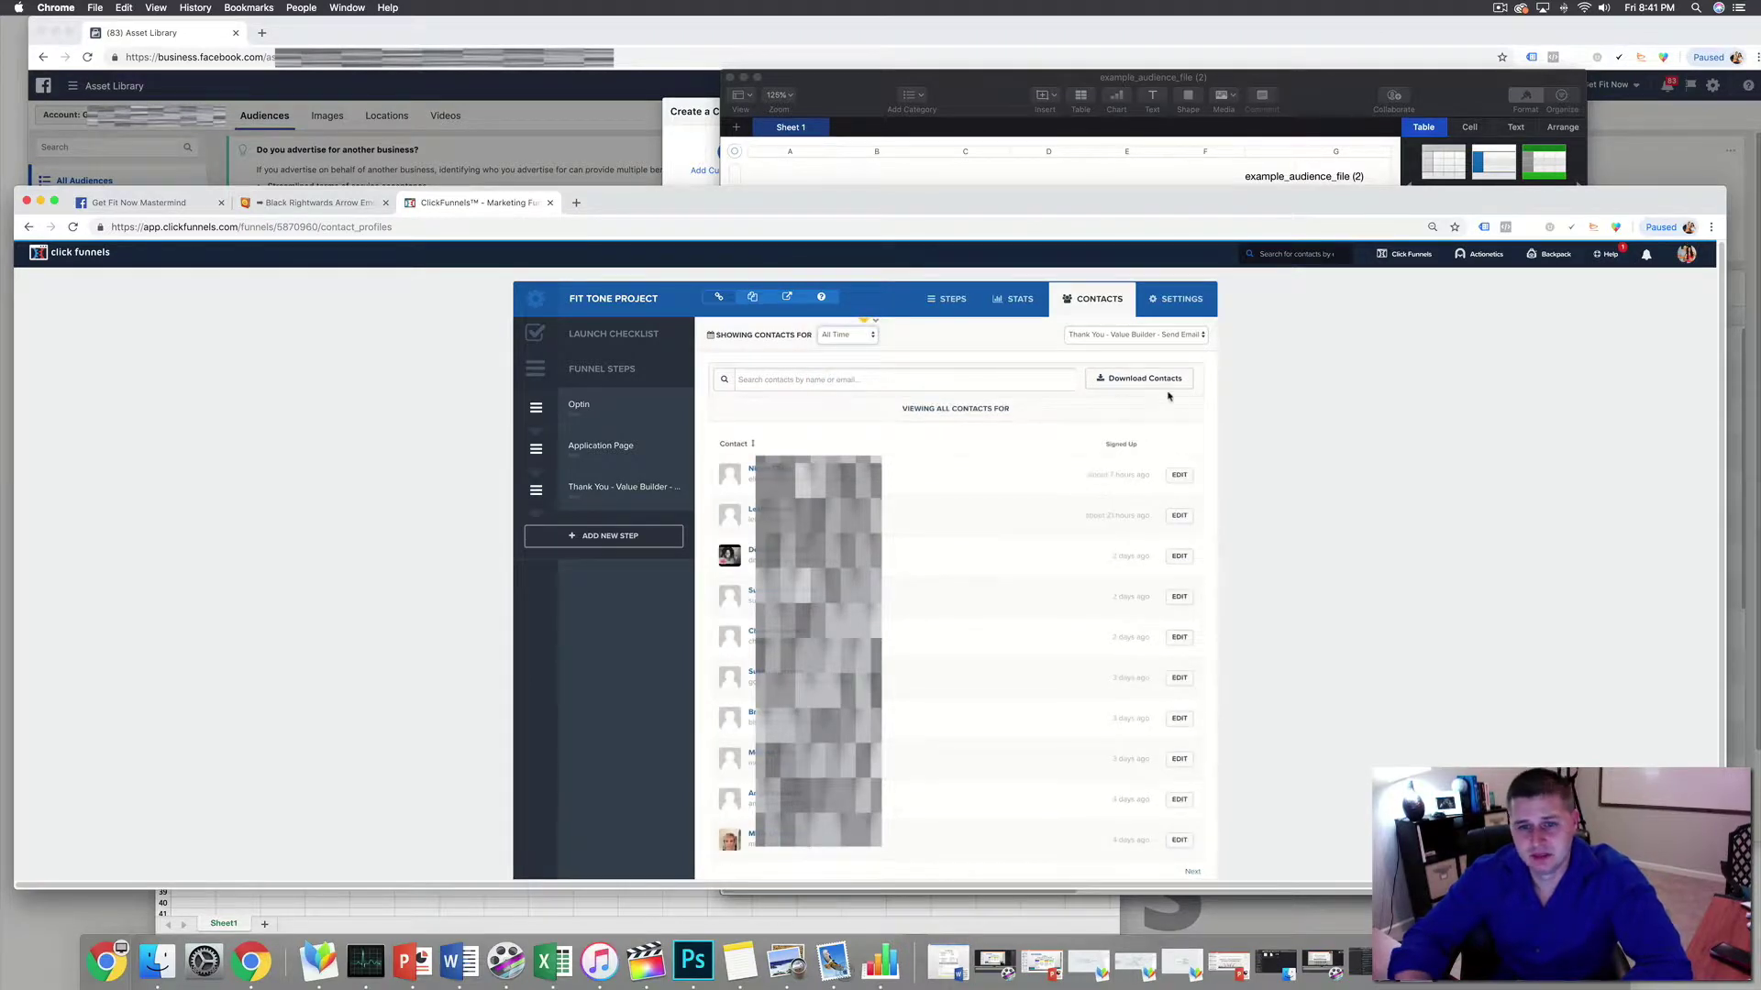
click(1132, 380)
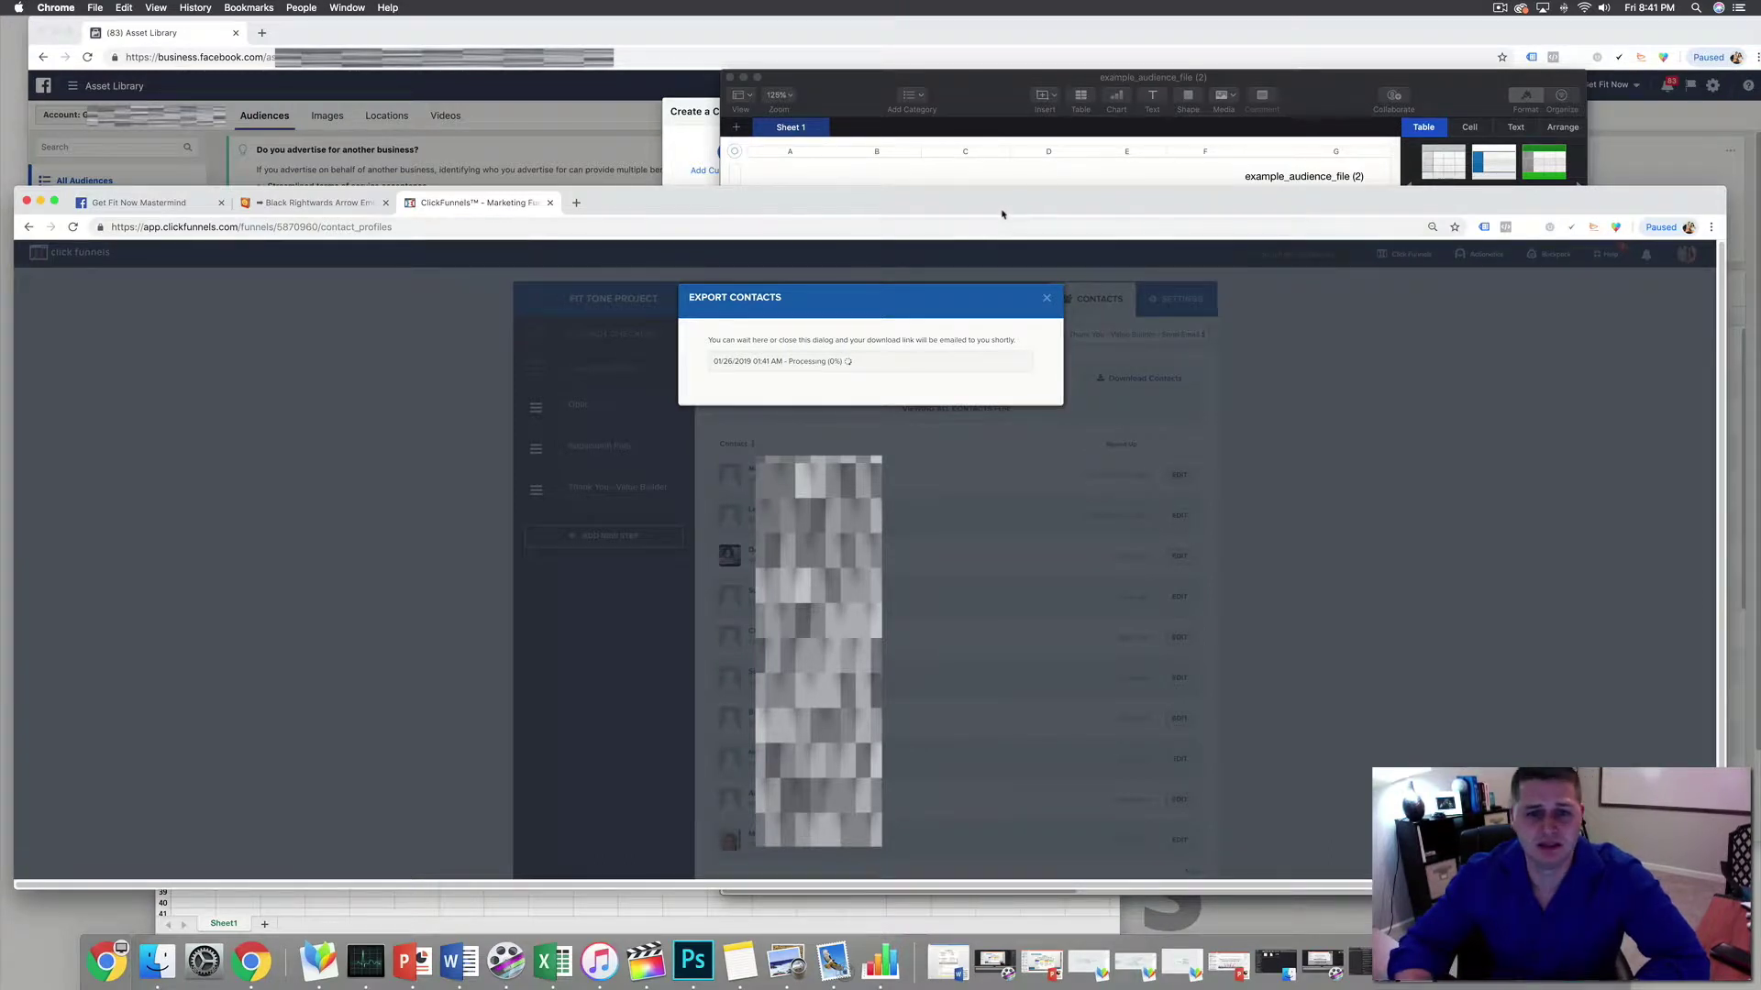
- Clear away the ClickFunnels, example audience file and Book1 windows, and close the unfinished custom audience in Facebook
key(super+m)
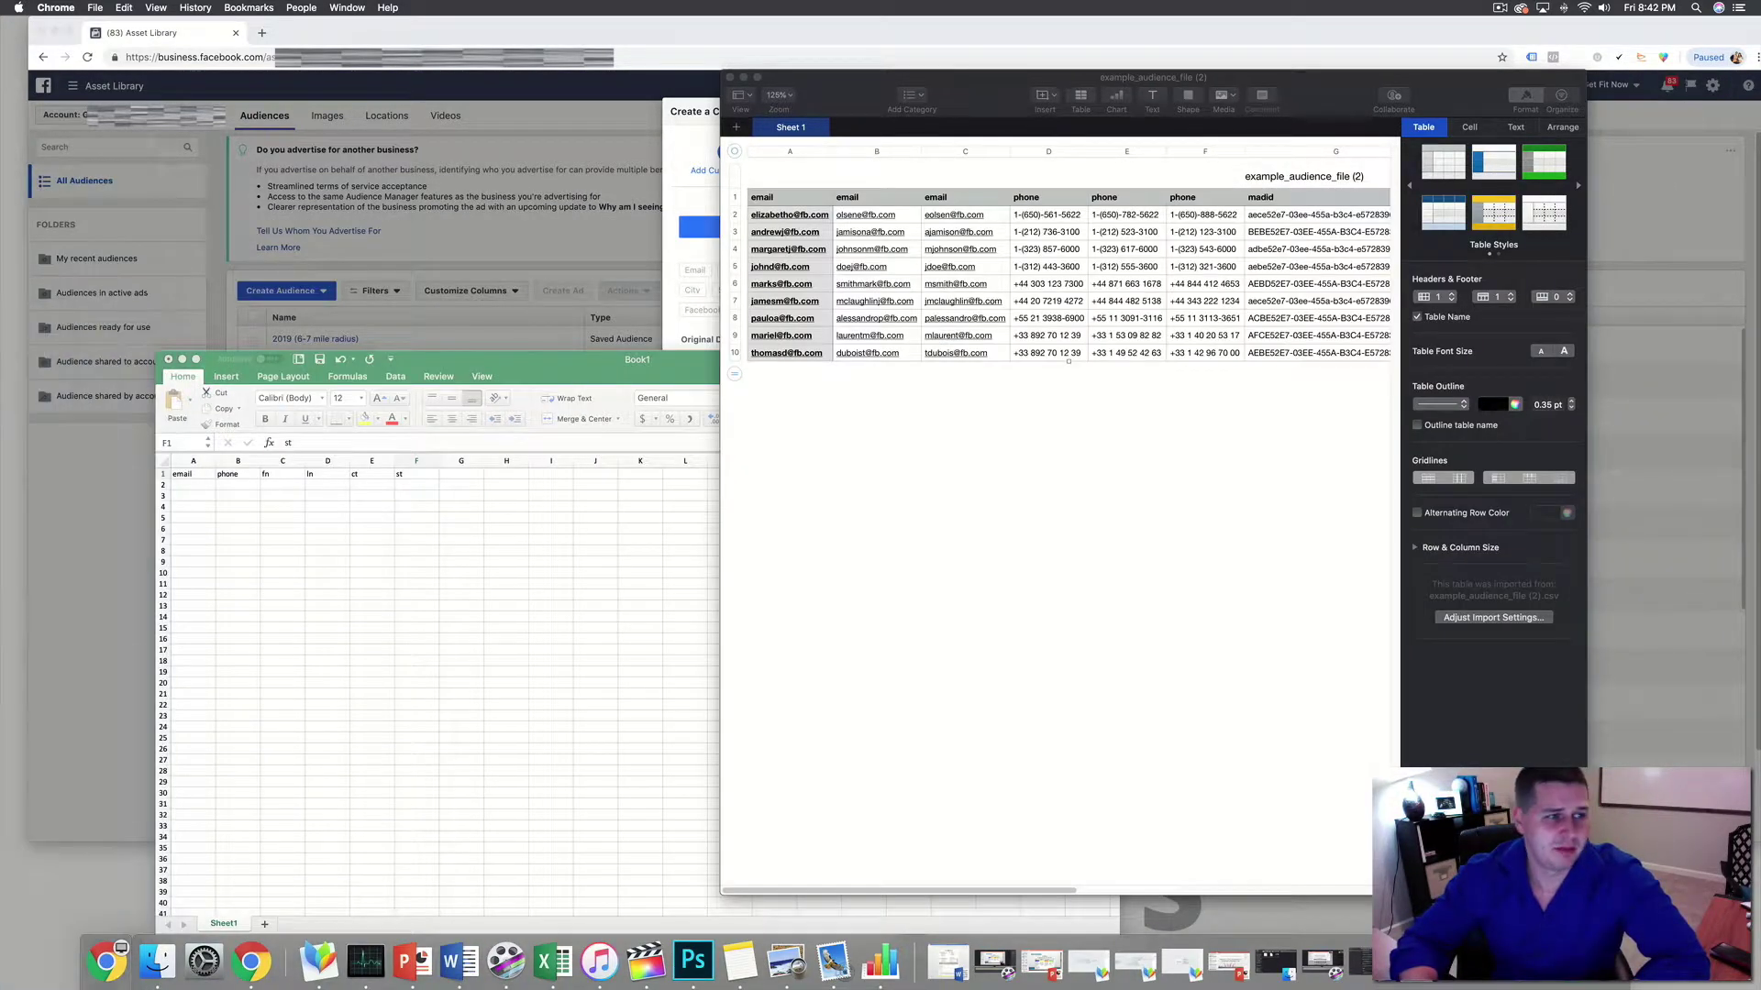
click(898, 89)
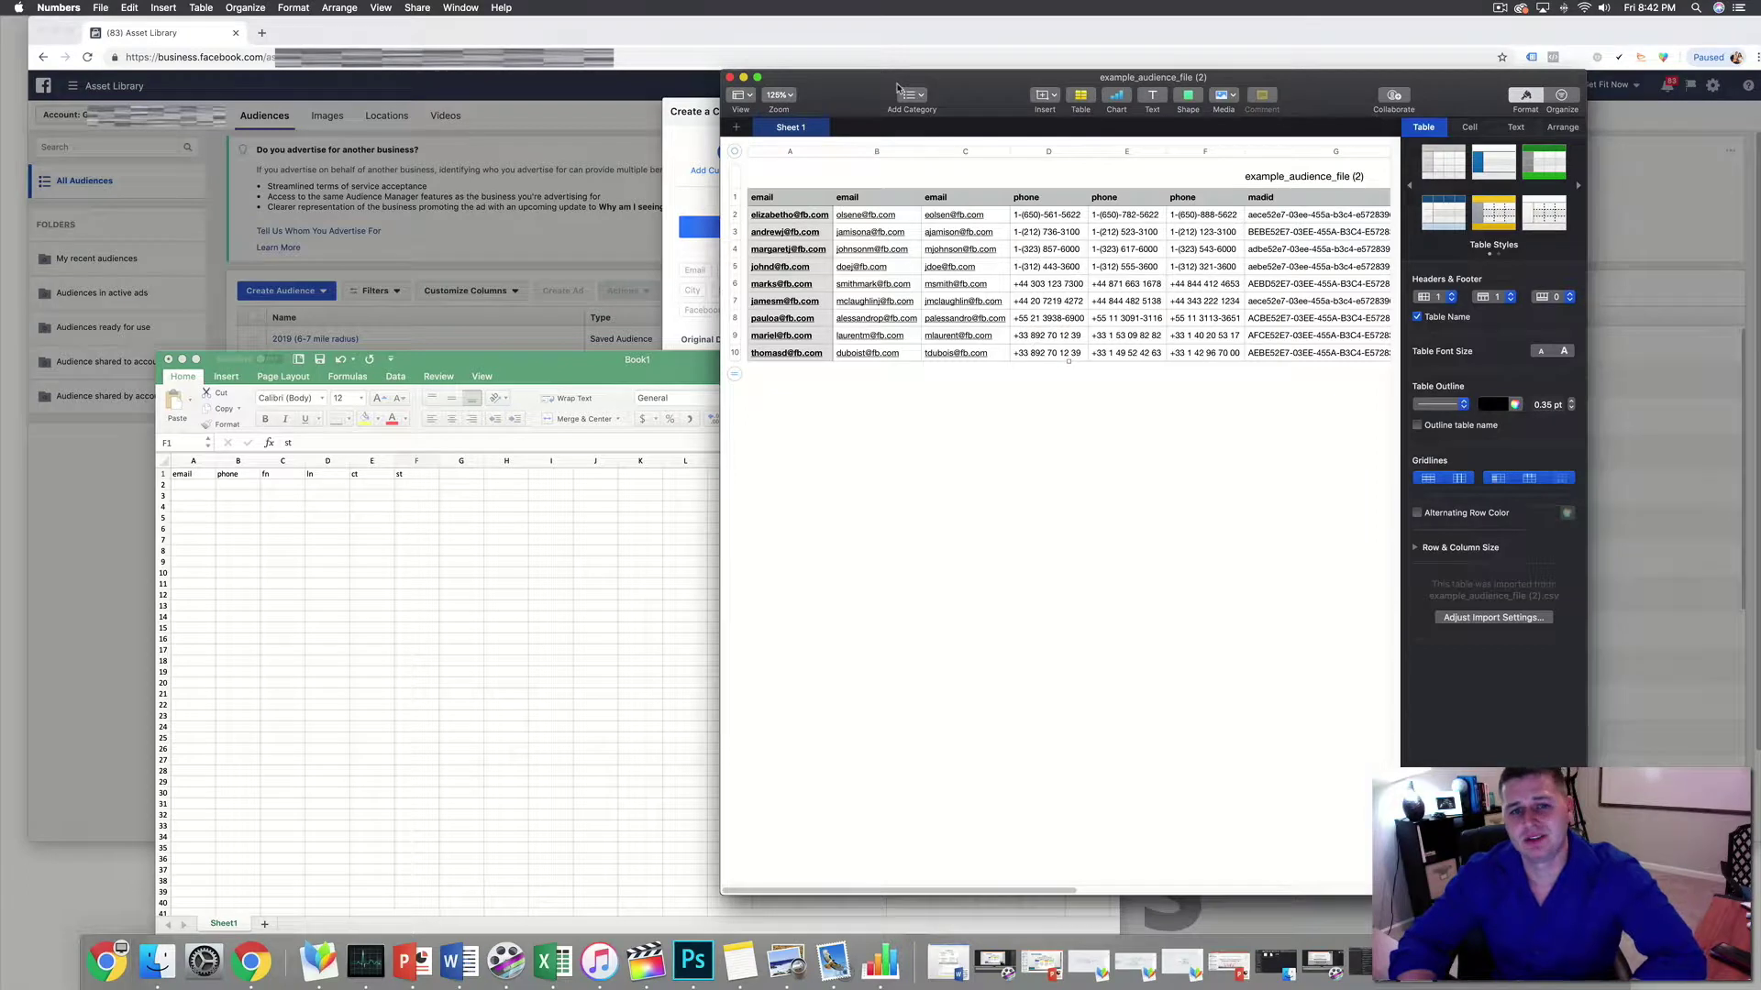
click(744, 77)
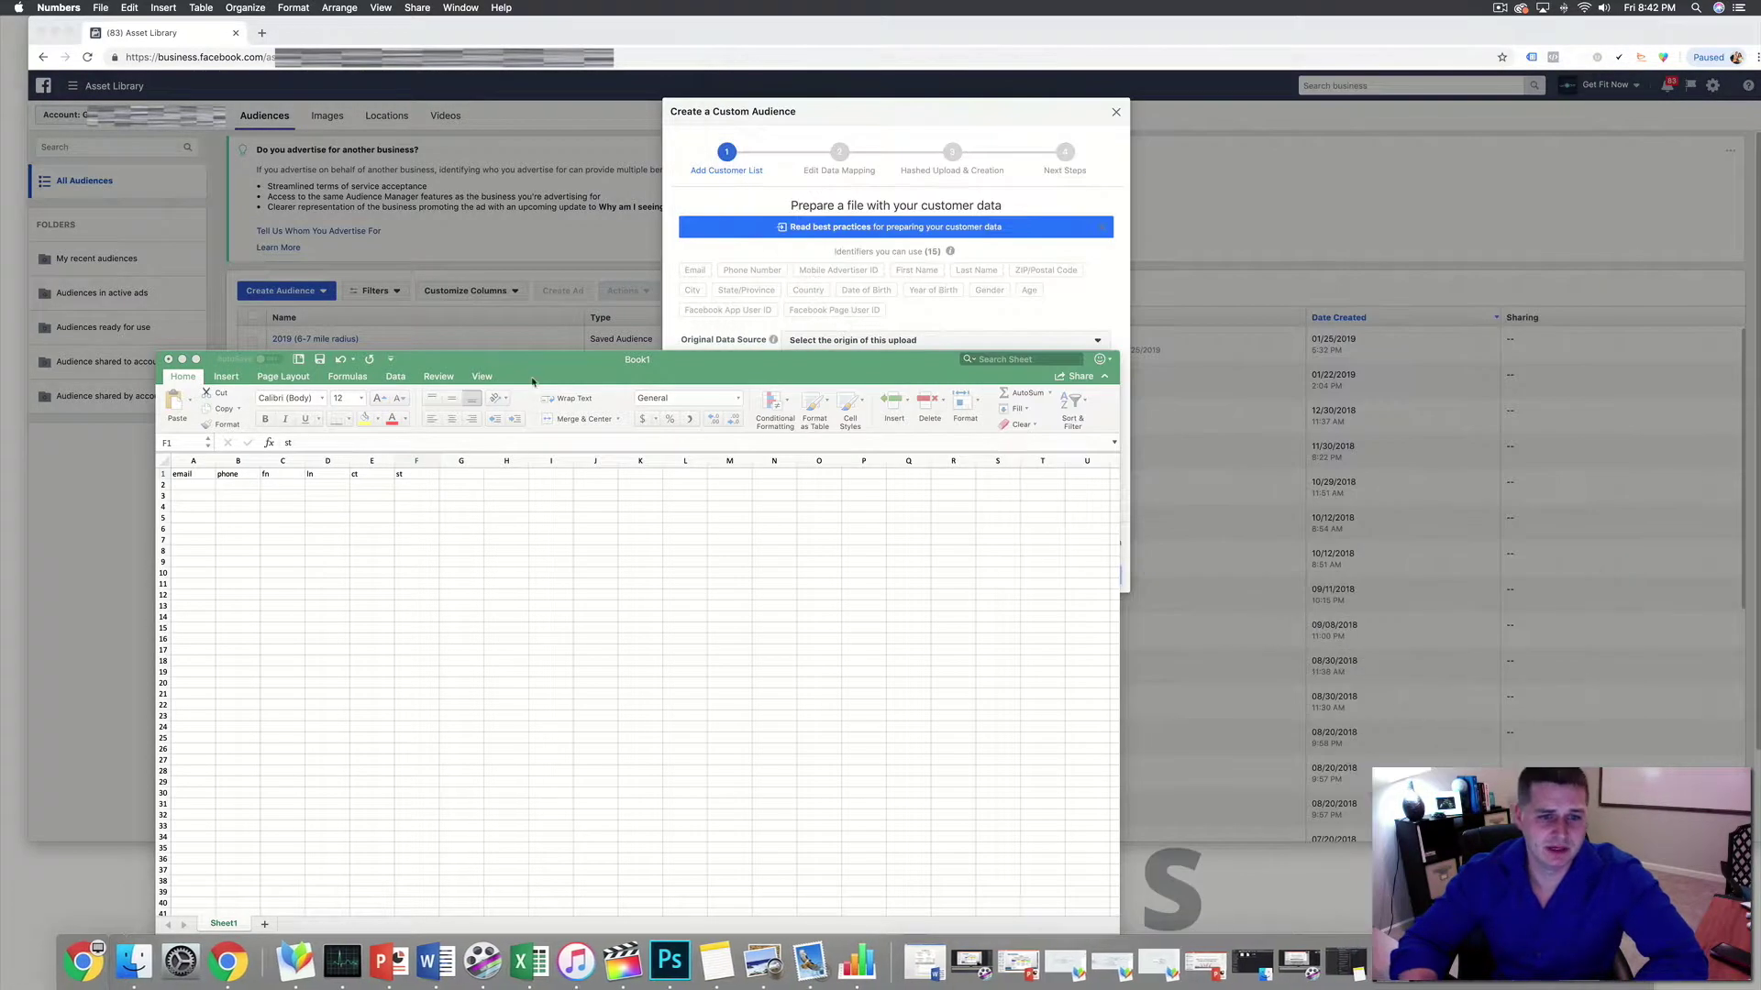
click(532, 381)
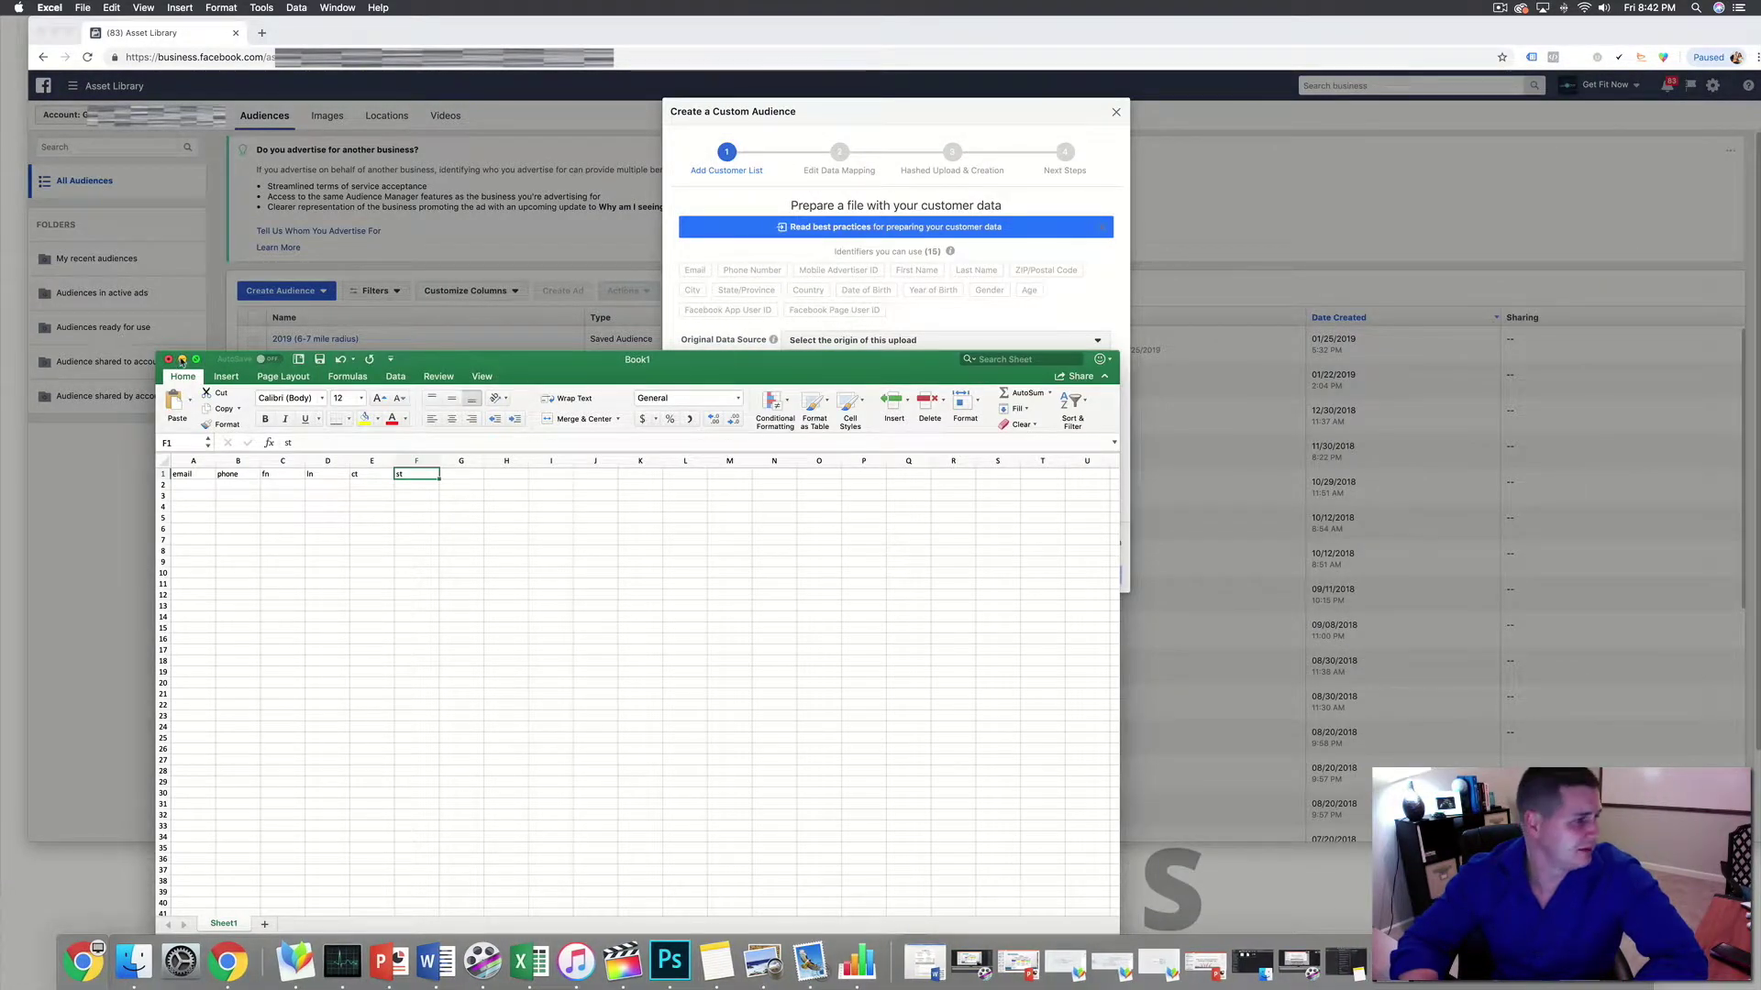
click(181, 359)
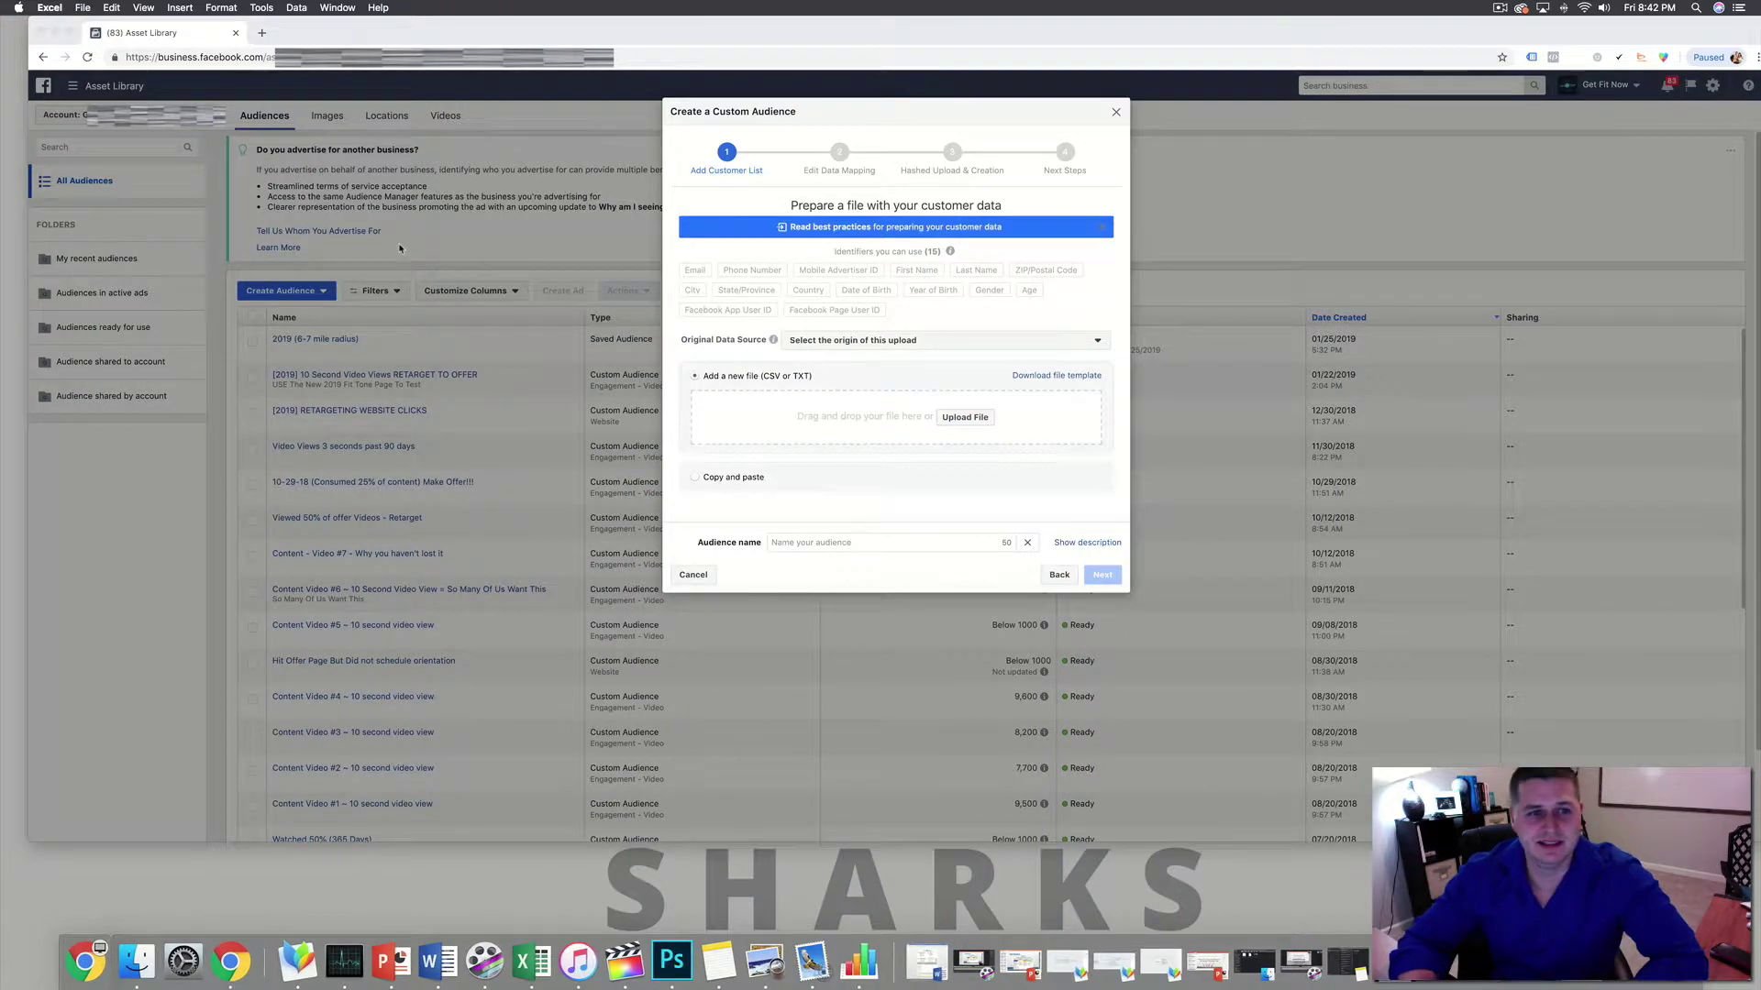
click(577, 38)
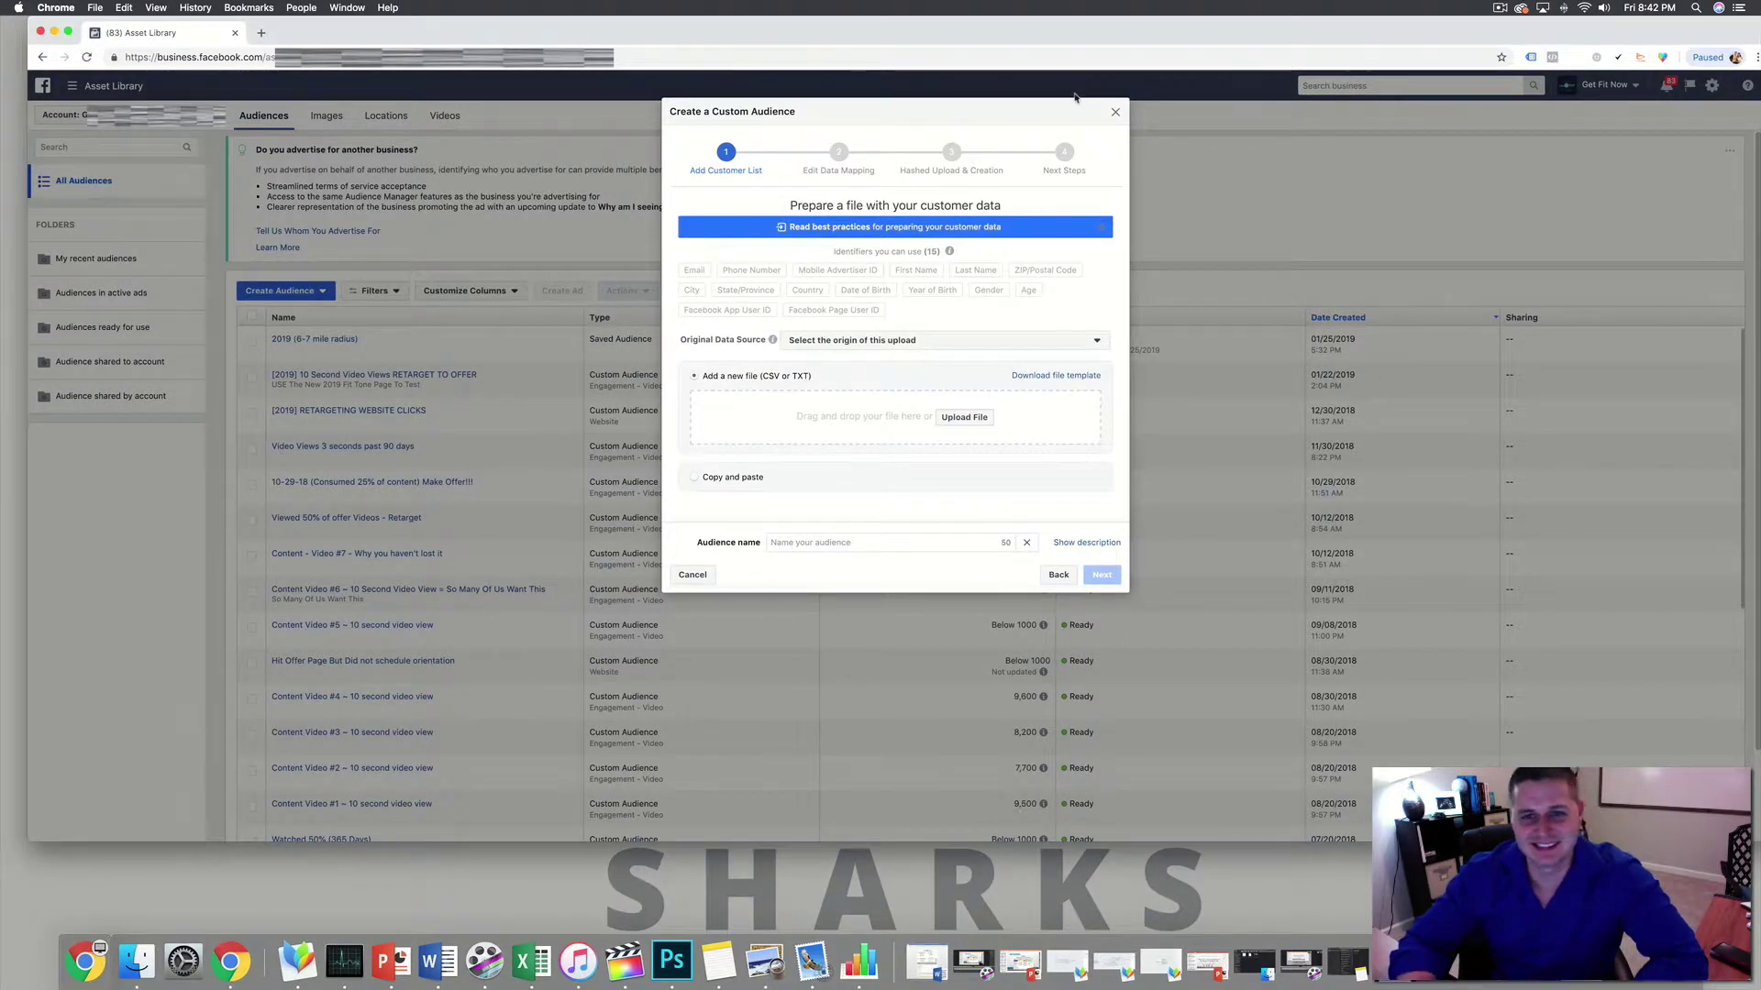
click(1114, 114)
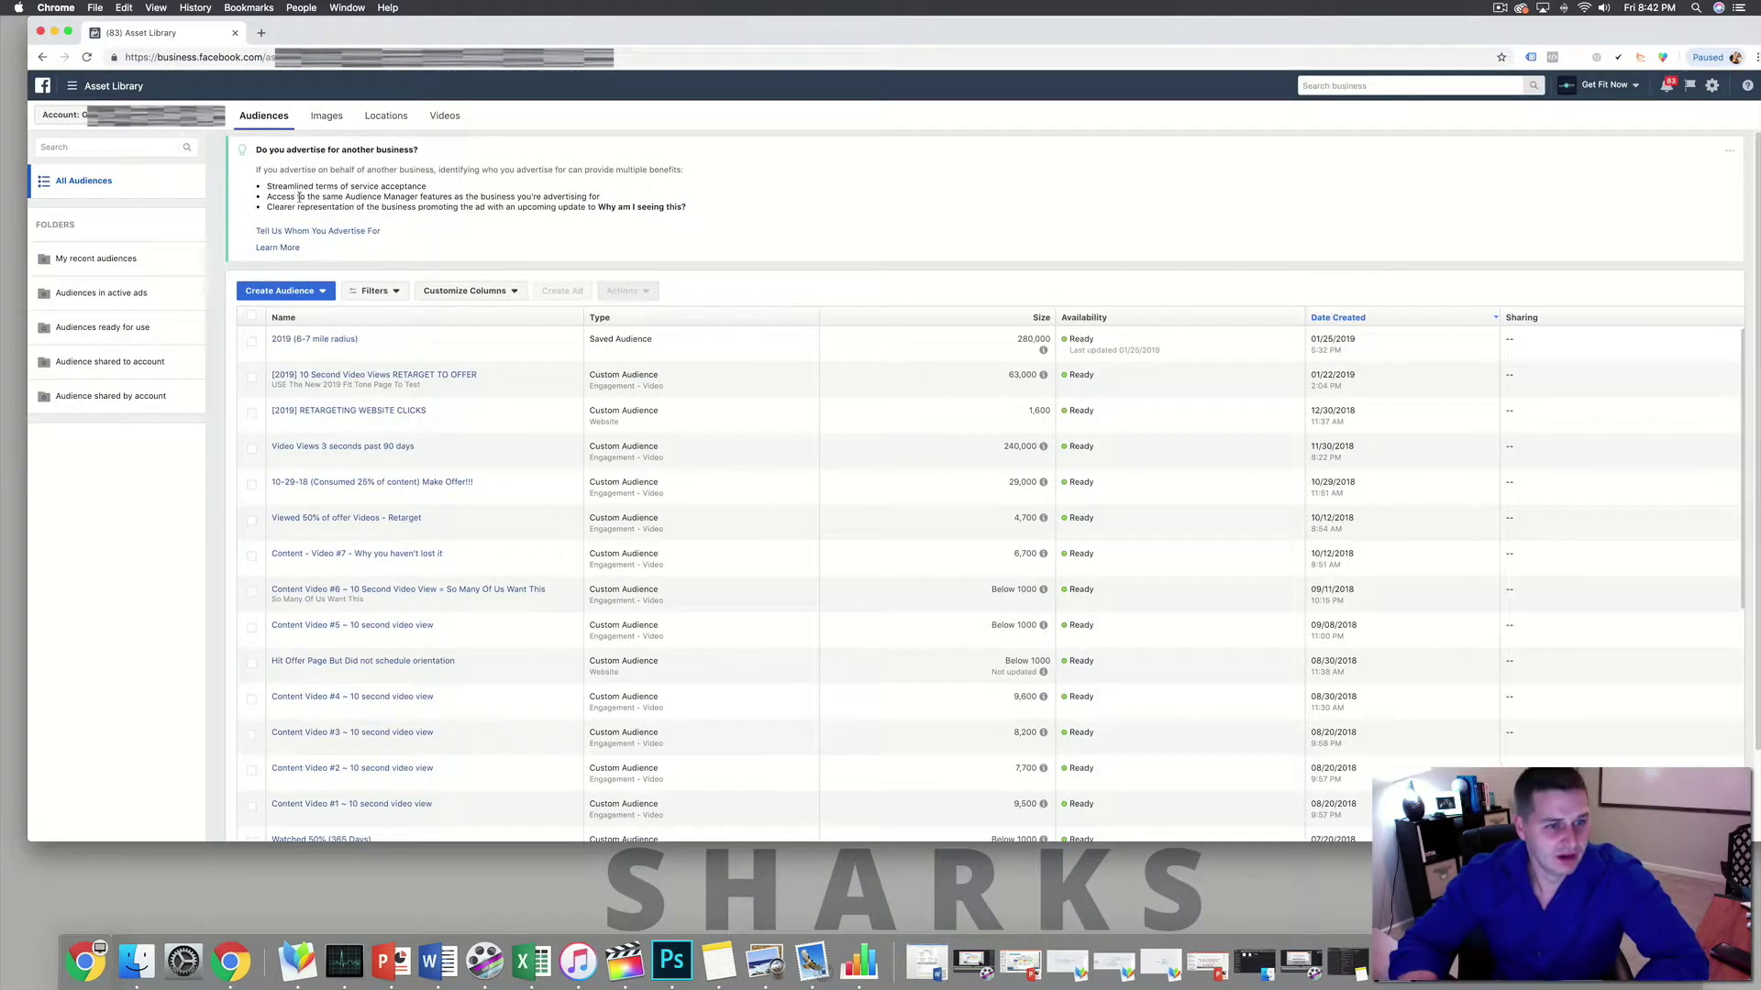
- Go to the Business Manager home and open Audiences from the full list of tools
click(103, 86)
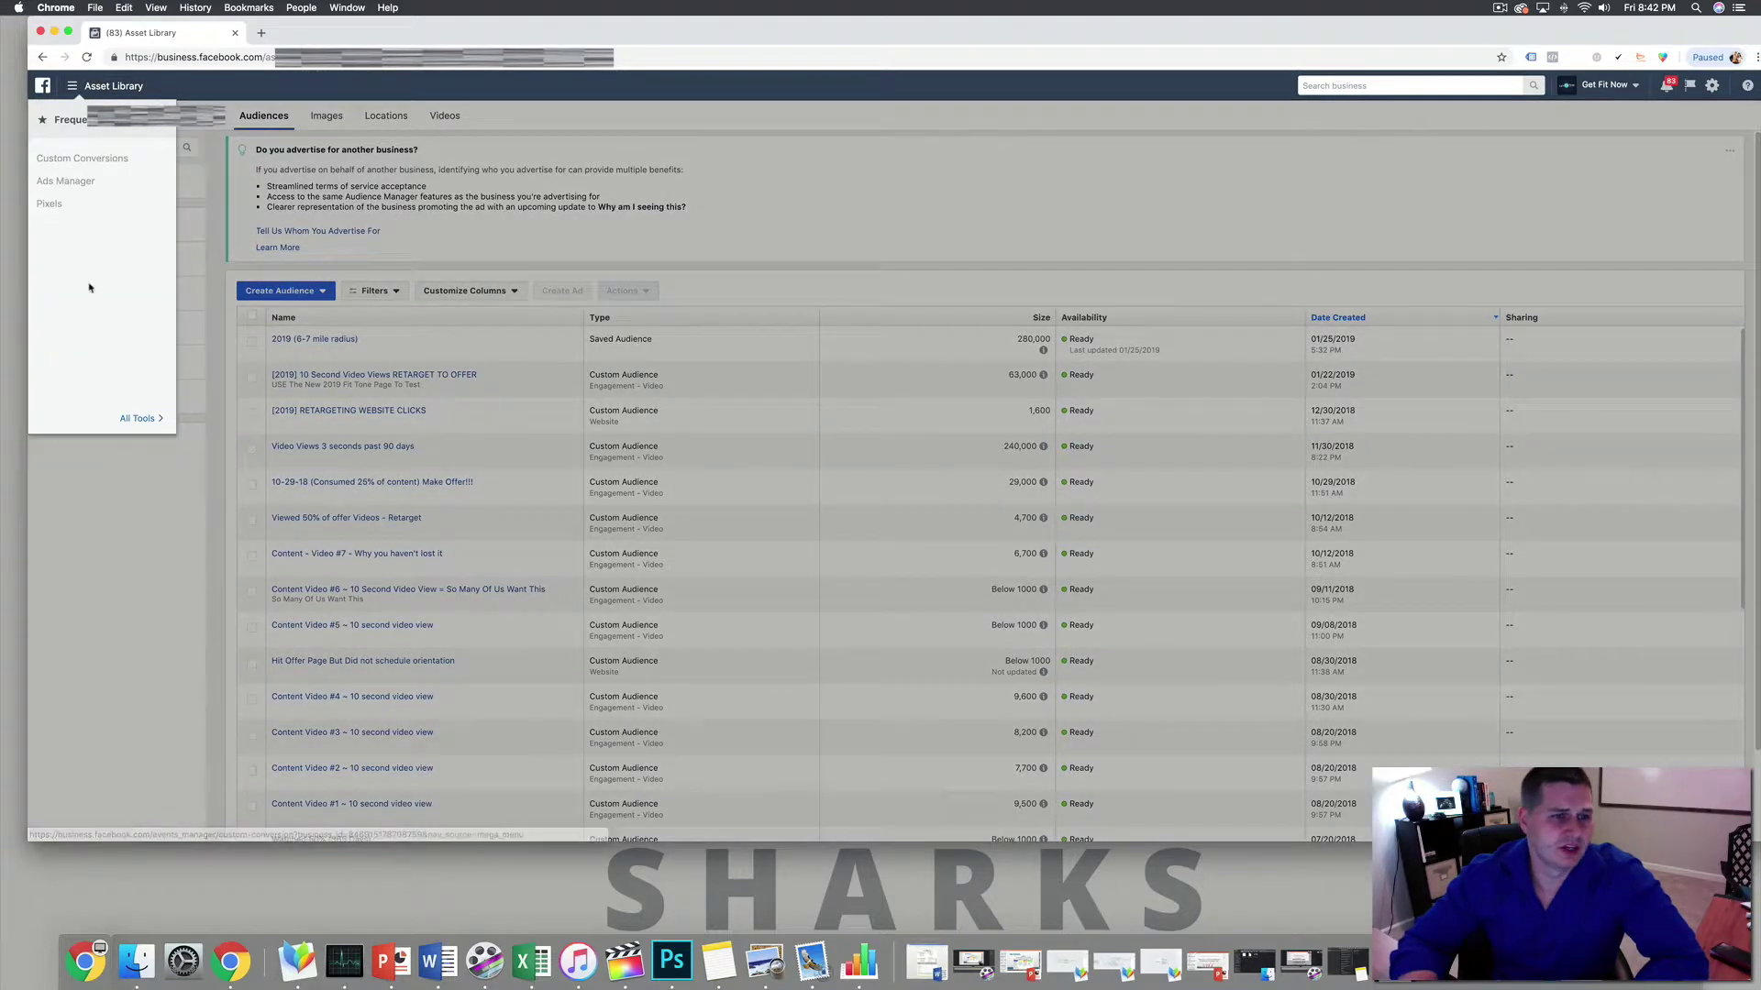
click(43, 86)
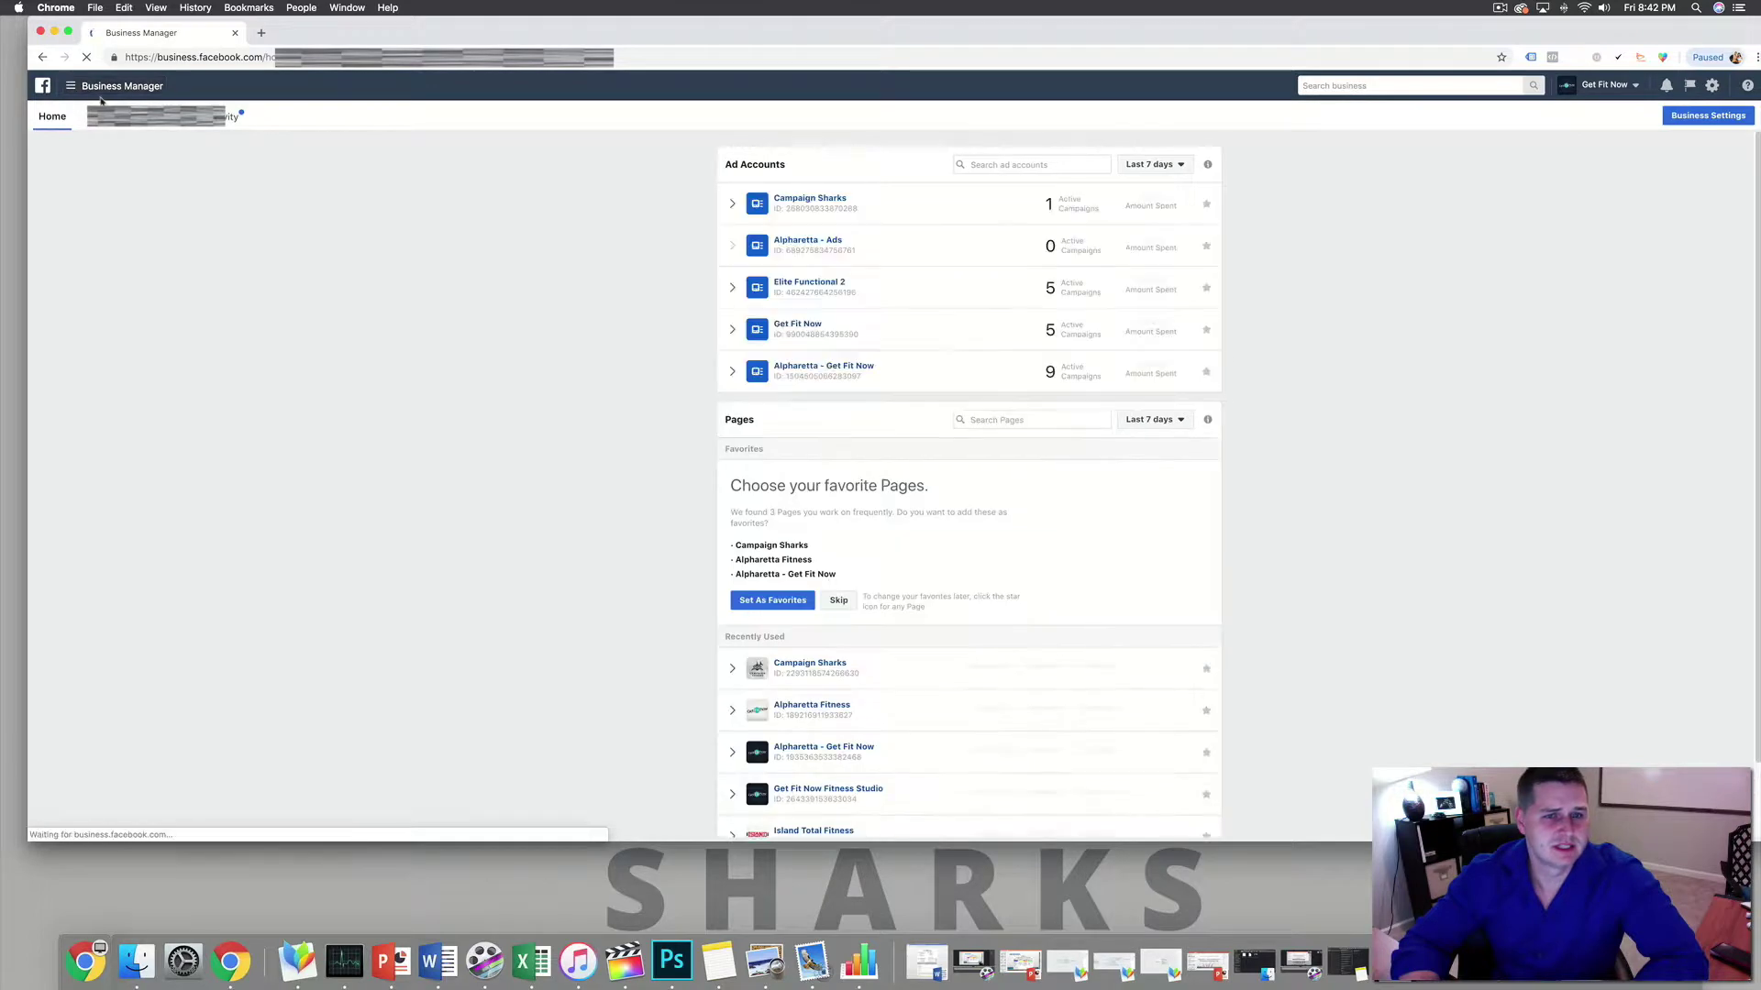
click(73, 88)
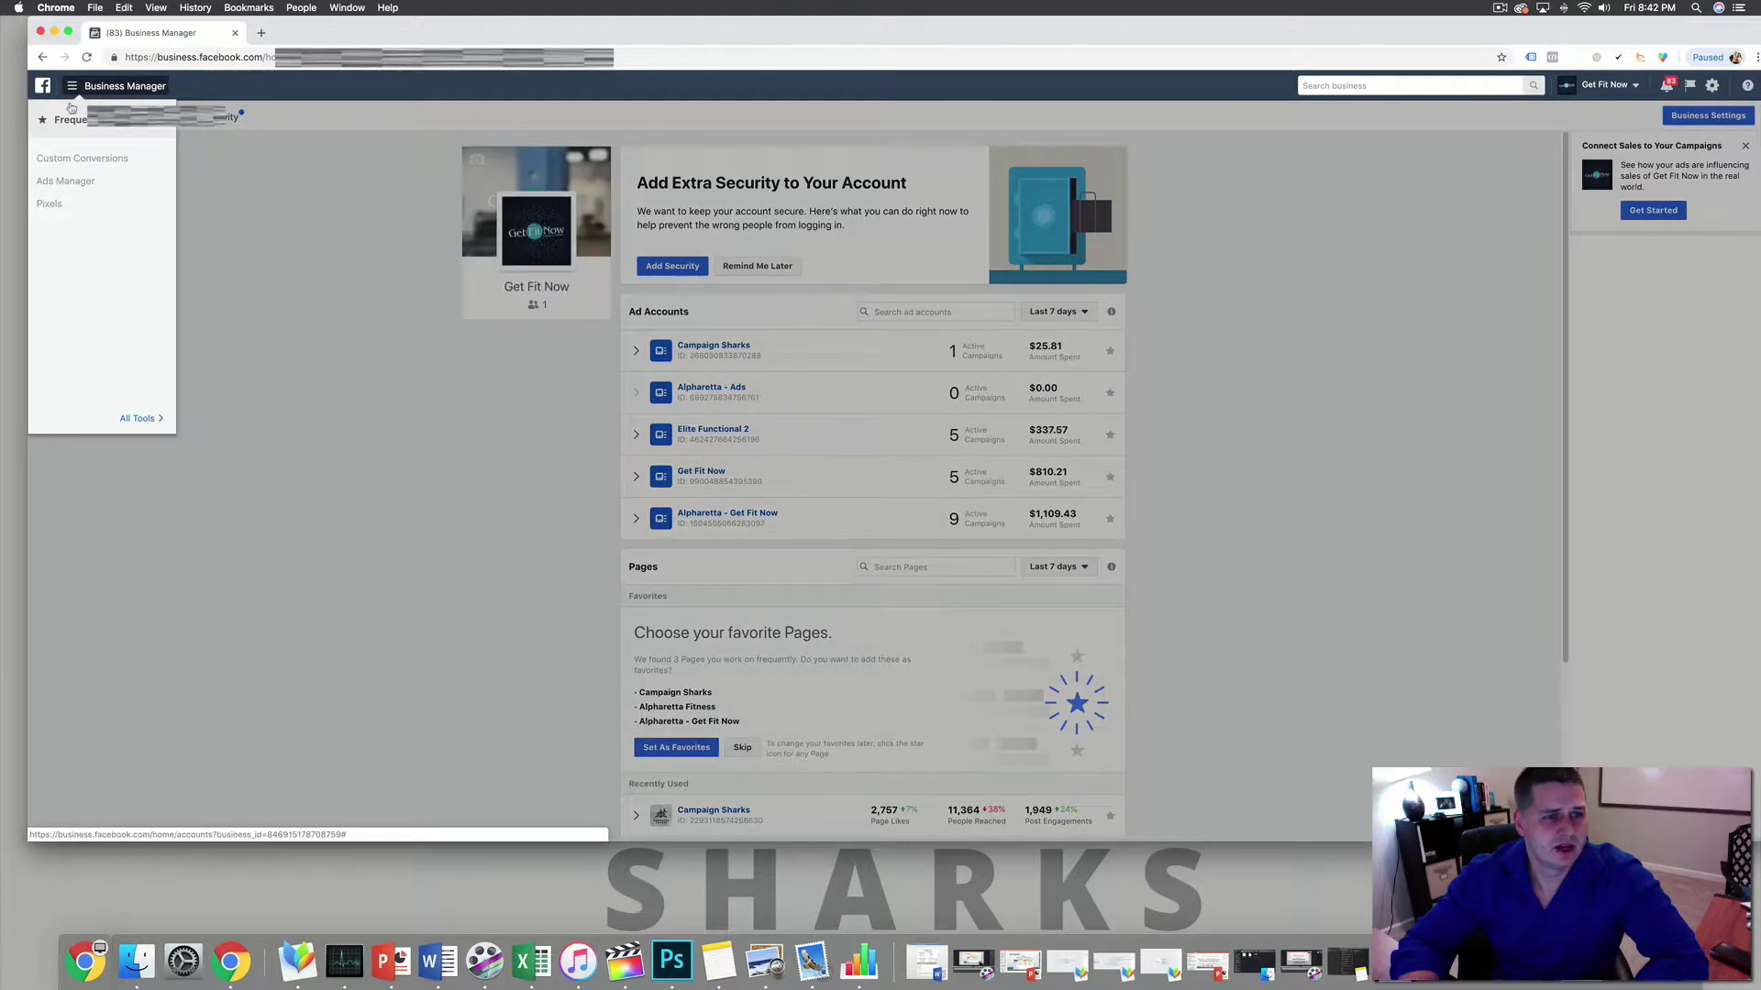
click(152, 417)
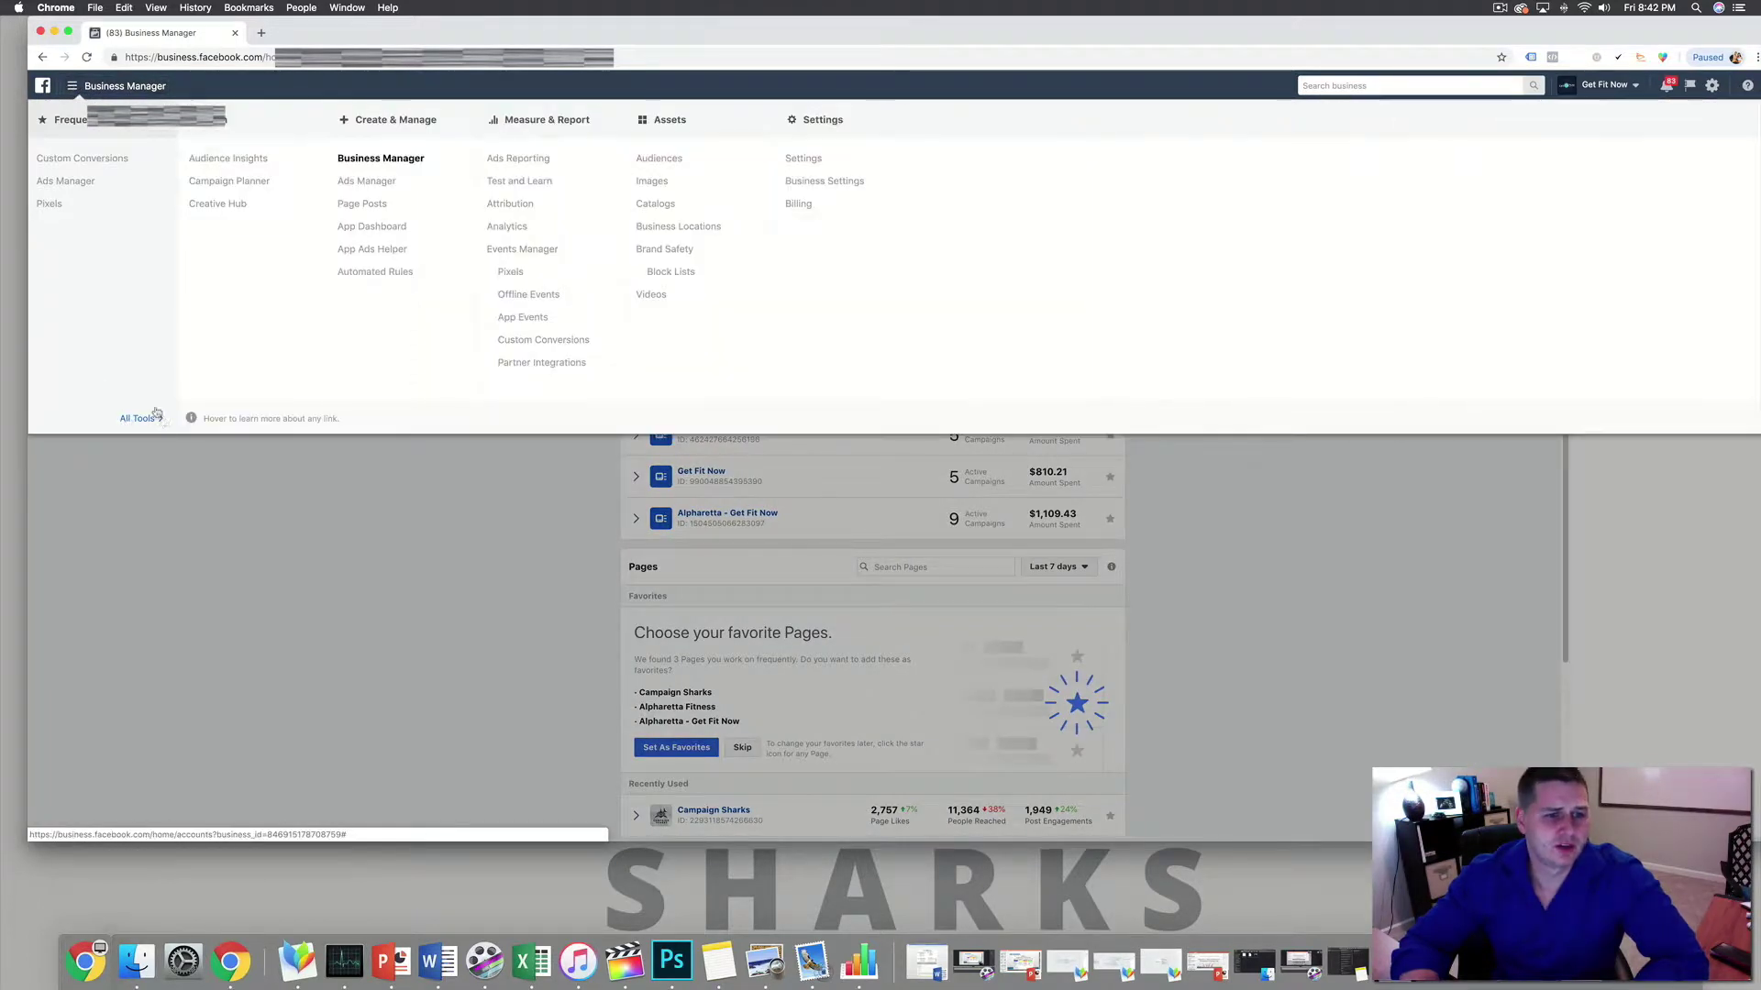
click(691, 161)
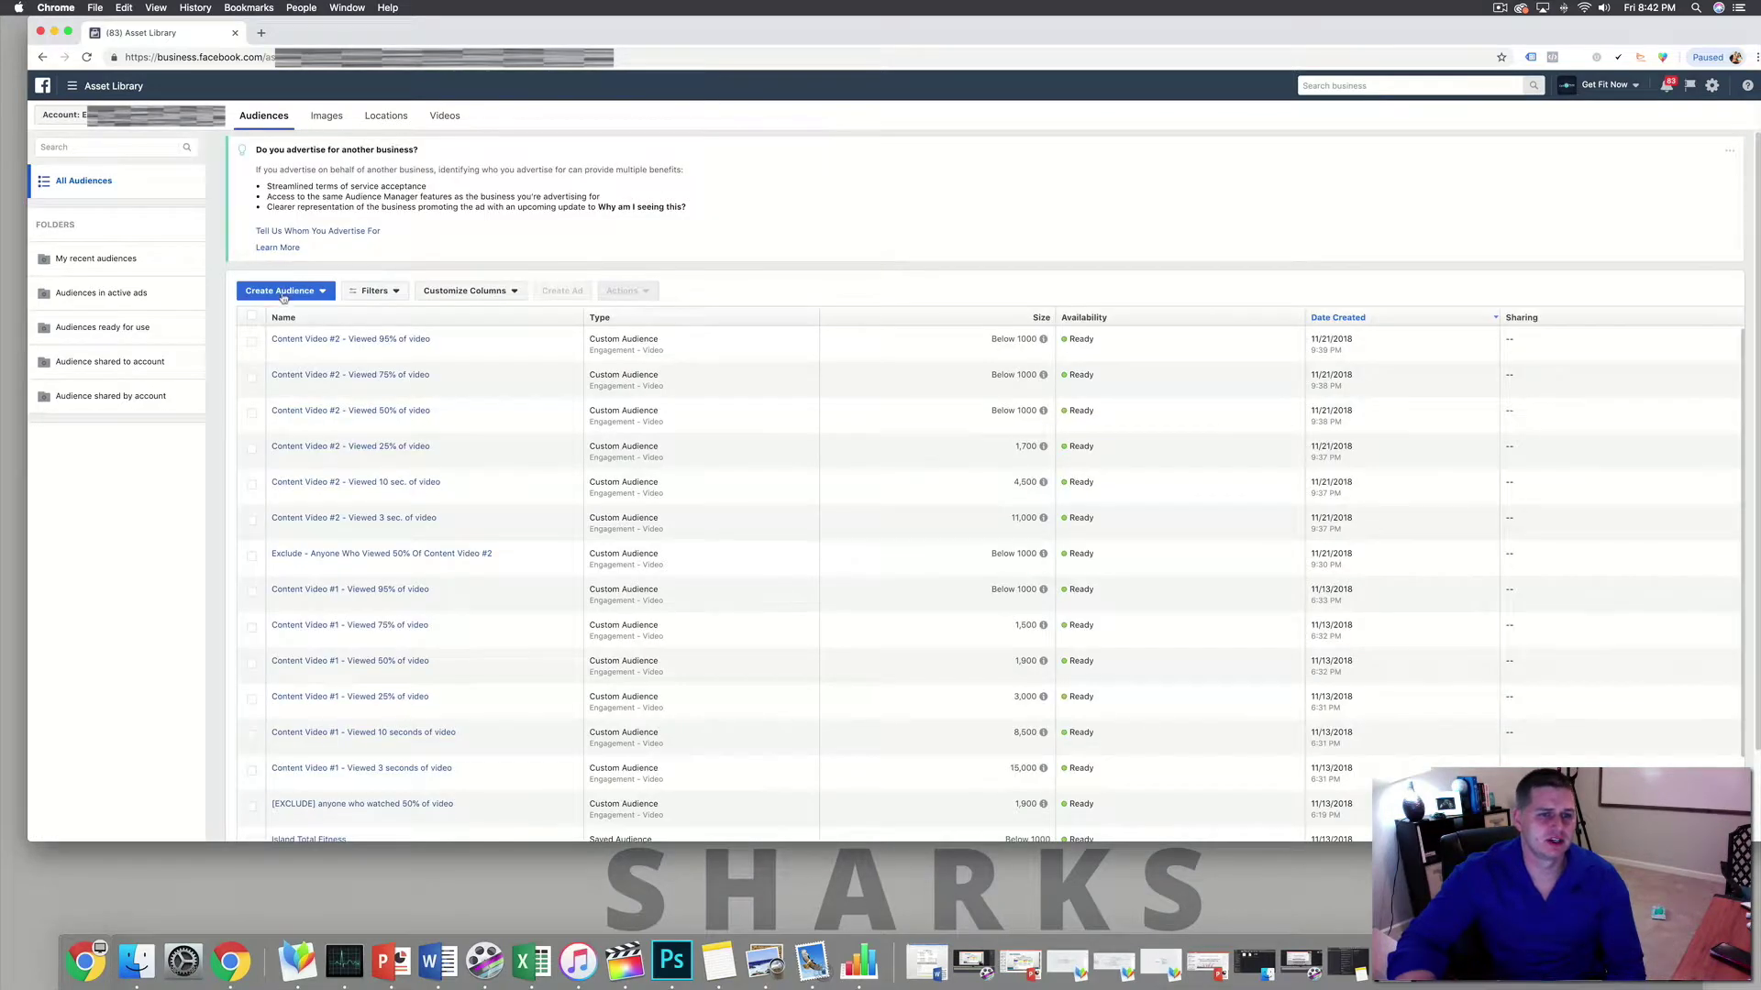
- Start a new custom audience from a customer file and accept the Custom Audience terms
click(283, 293)
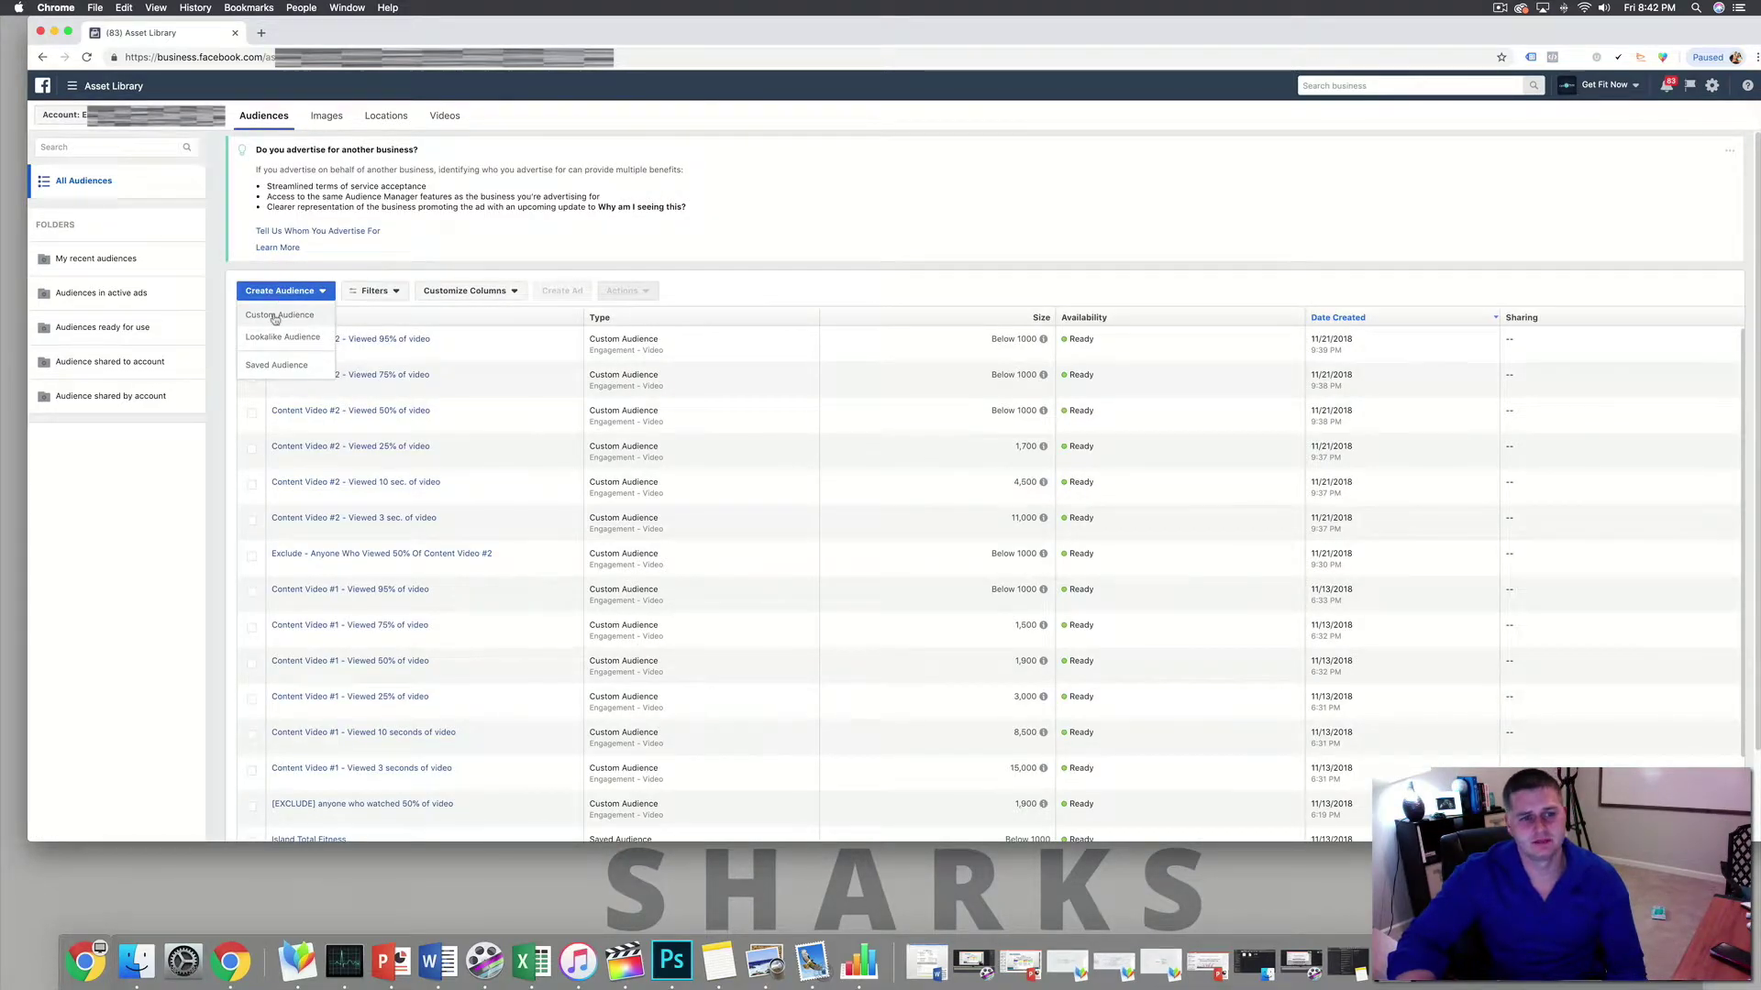
click(274, 316)
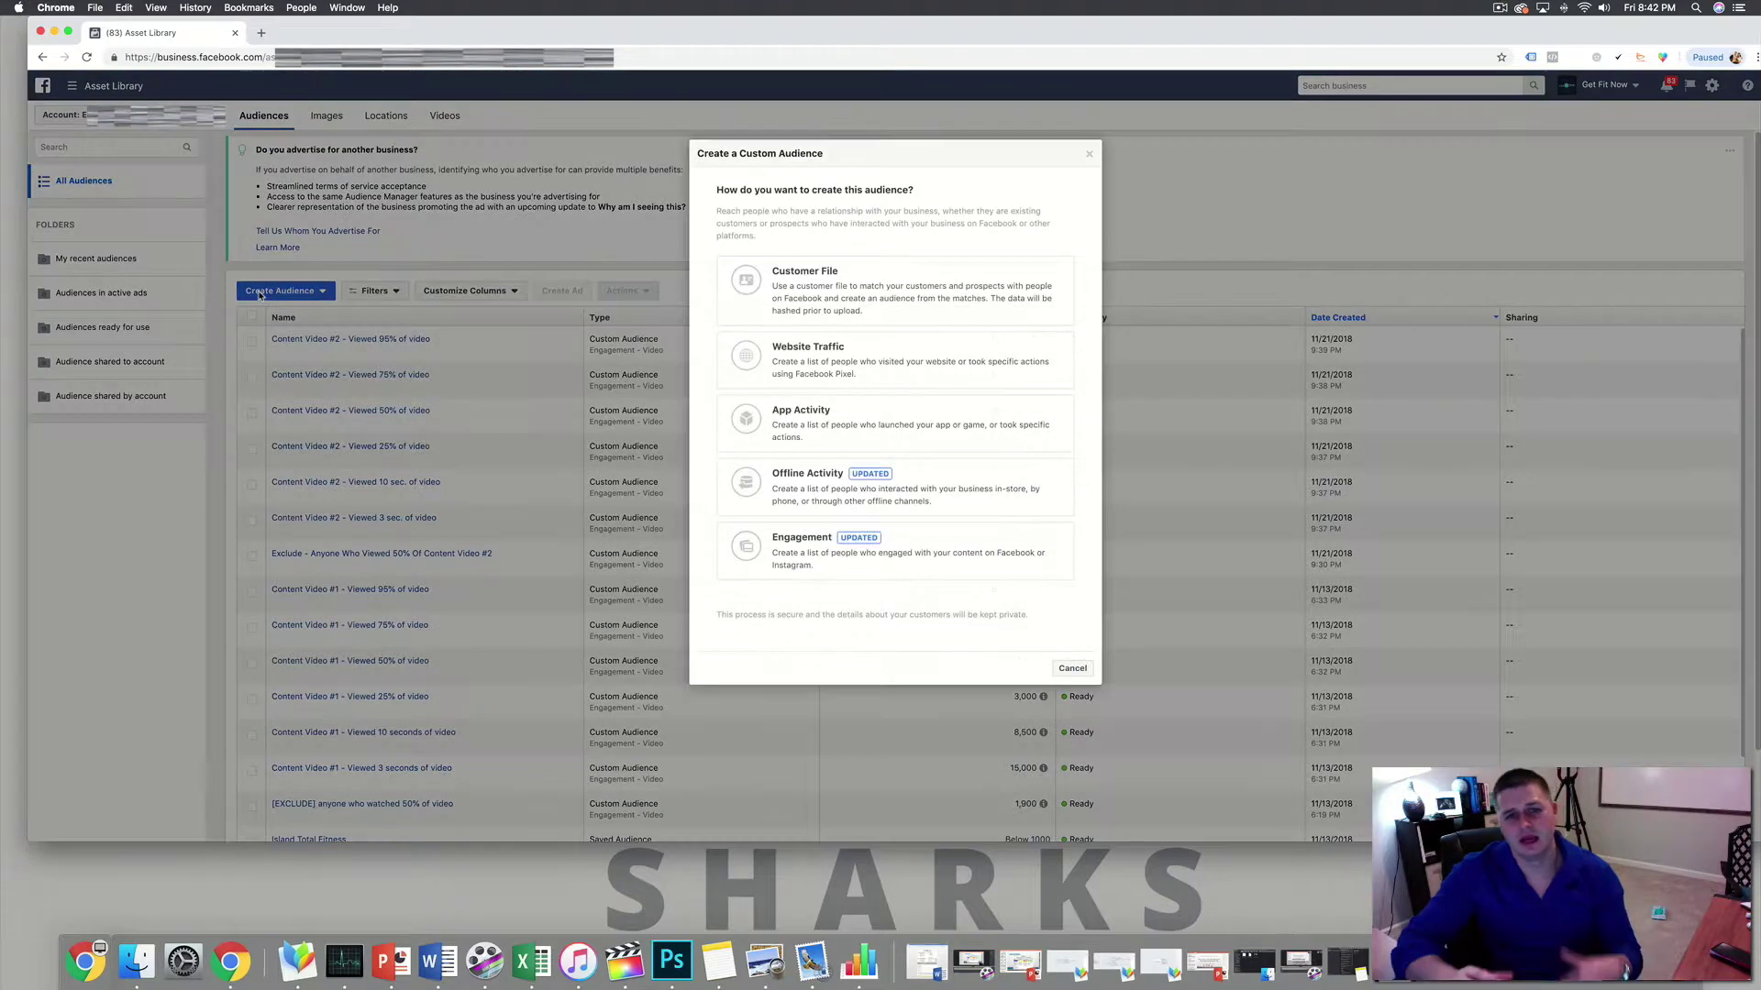
click(783, 291)
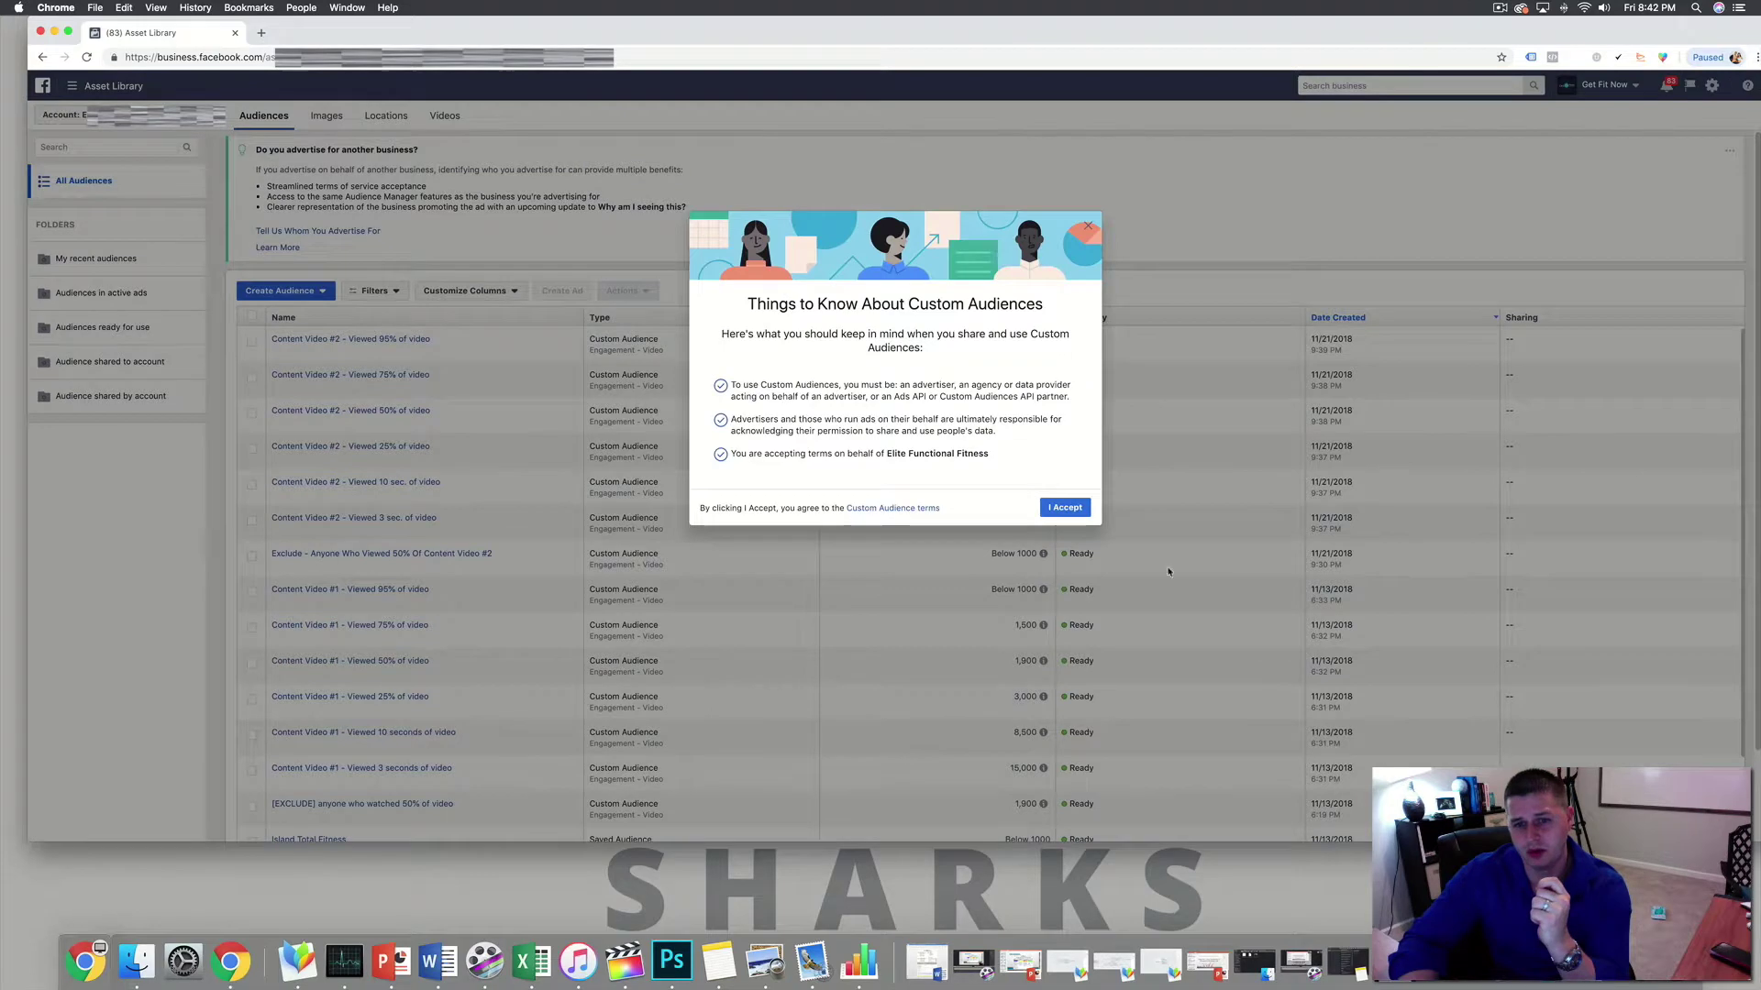
click(1065, 507)
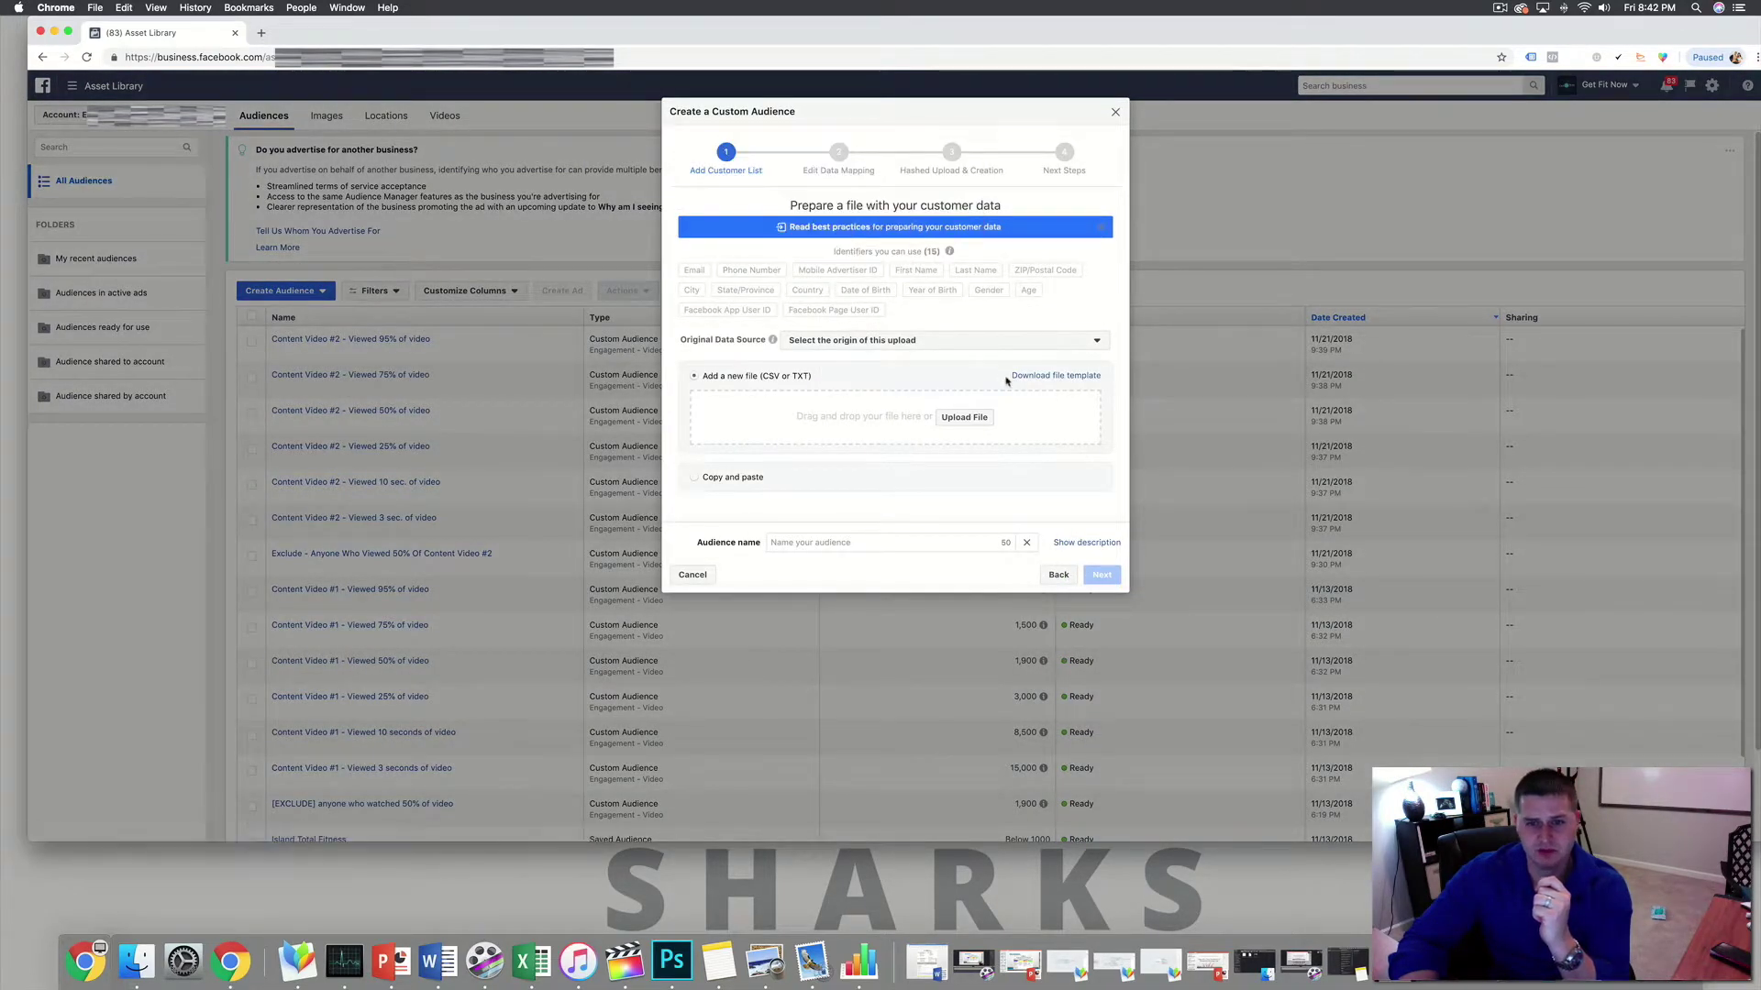
- Download Facebook's customer file template and examine its column headers in the opened example audience file
click(1040, 378)
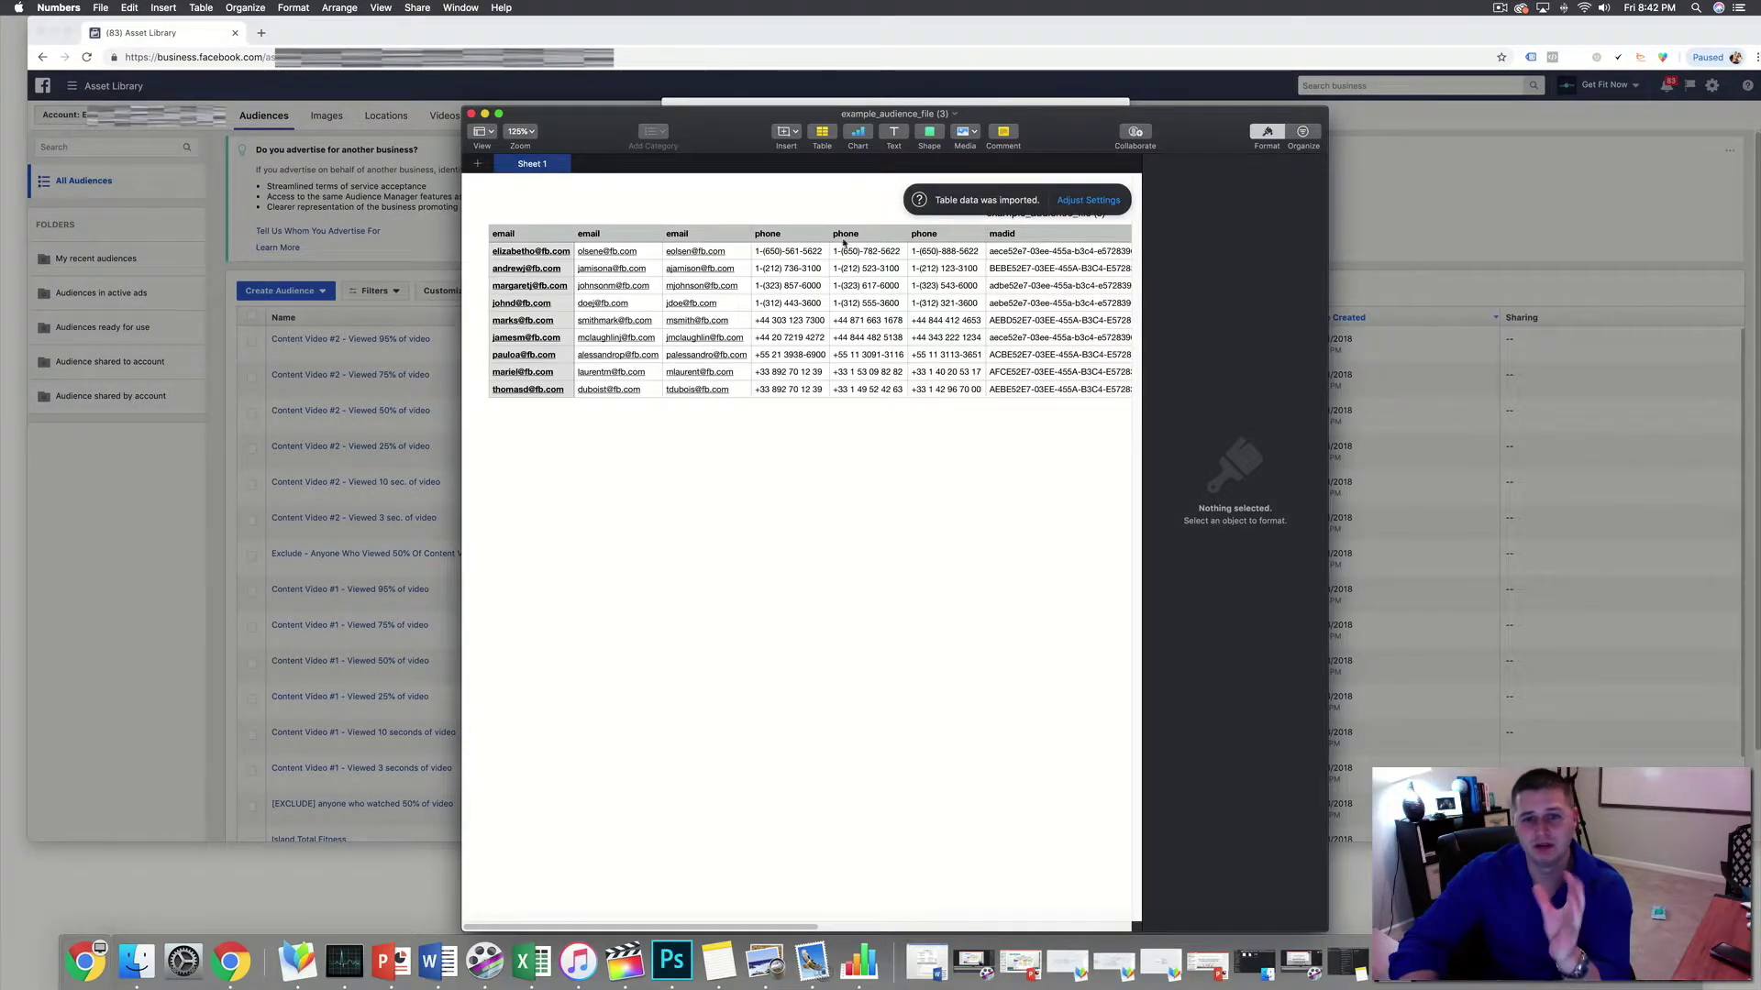
click(822, 212)
scroll(835, 229, right, 5)
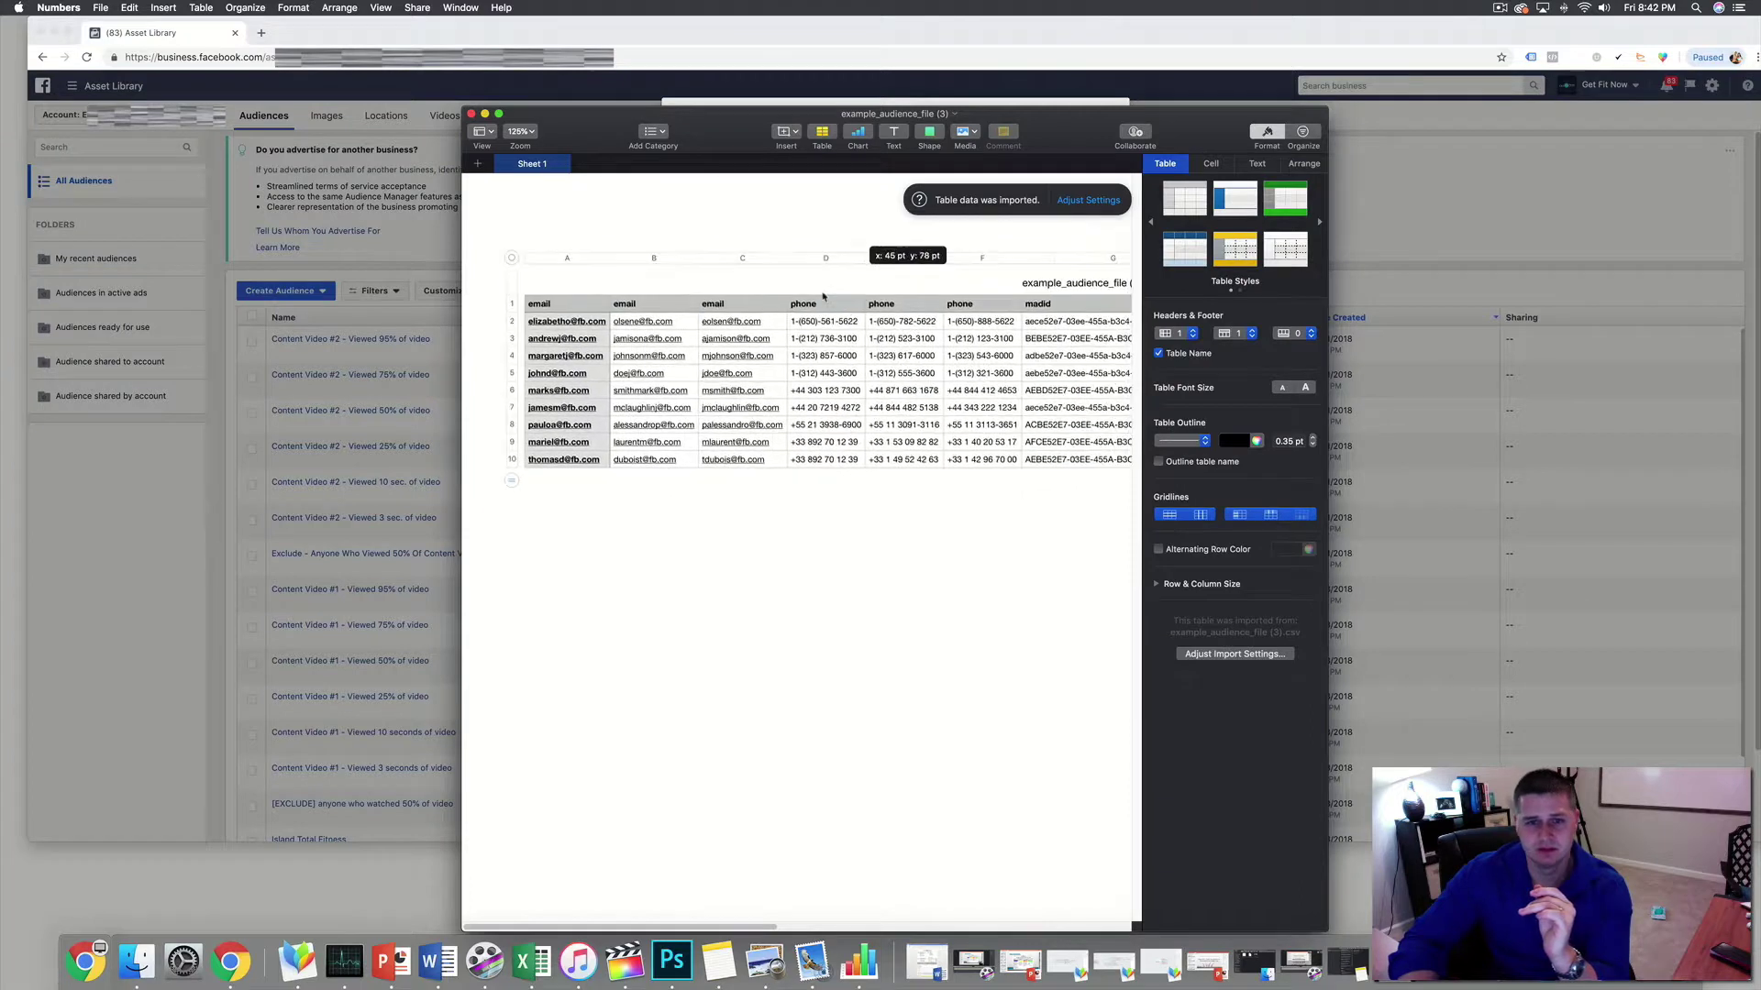
drag(801, 202, 933, 239)
click(933, 236)
drag(601, 127, 750, 141)
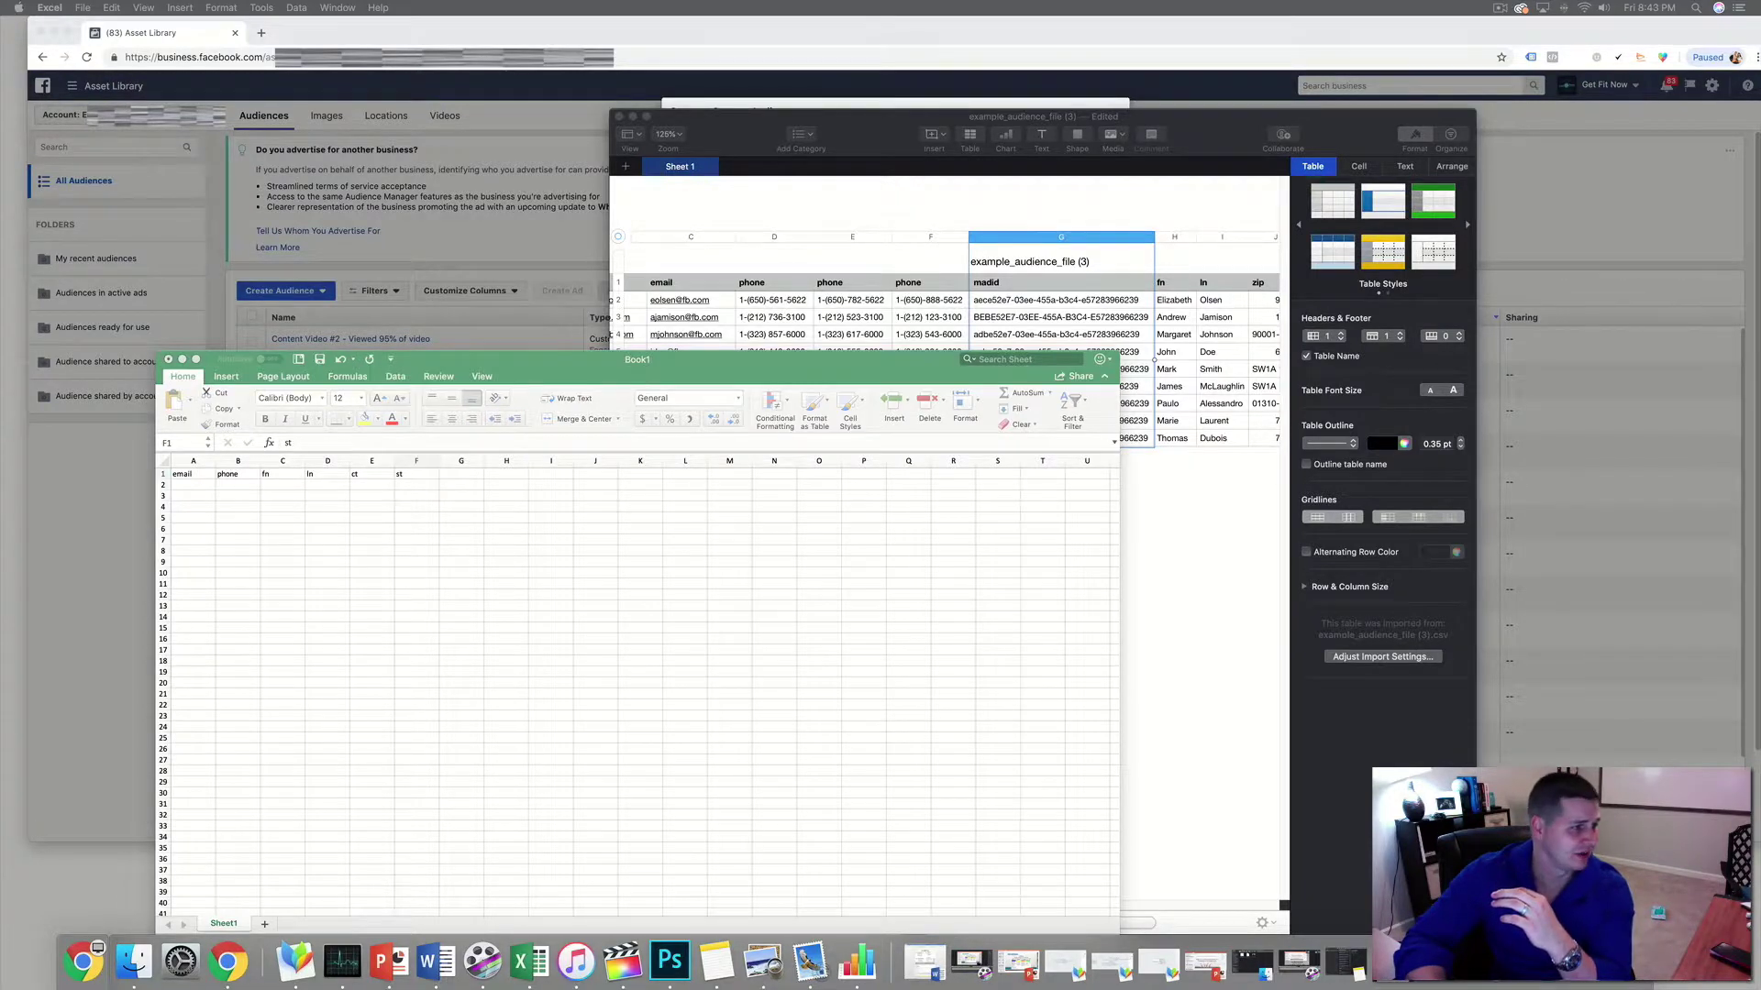
- Copy all the email addresses from the downloaded contact export into Book1's email column, and widen that column to fit them
key(super+Tab)
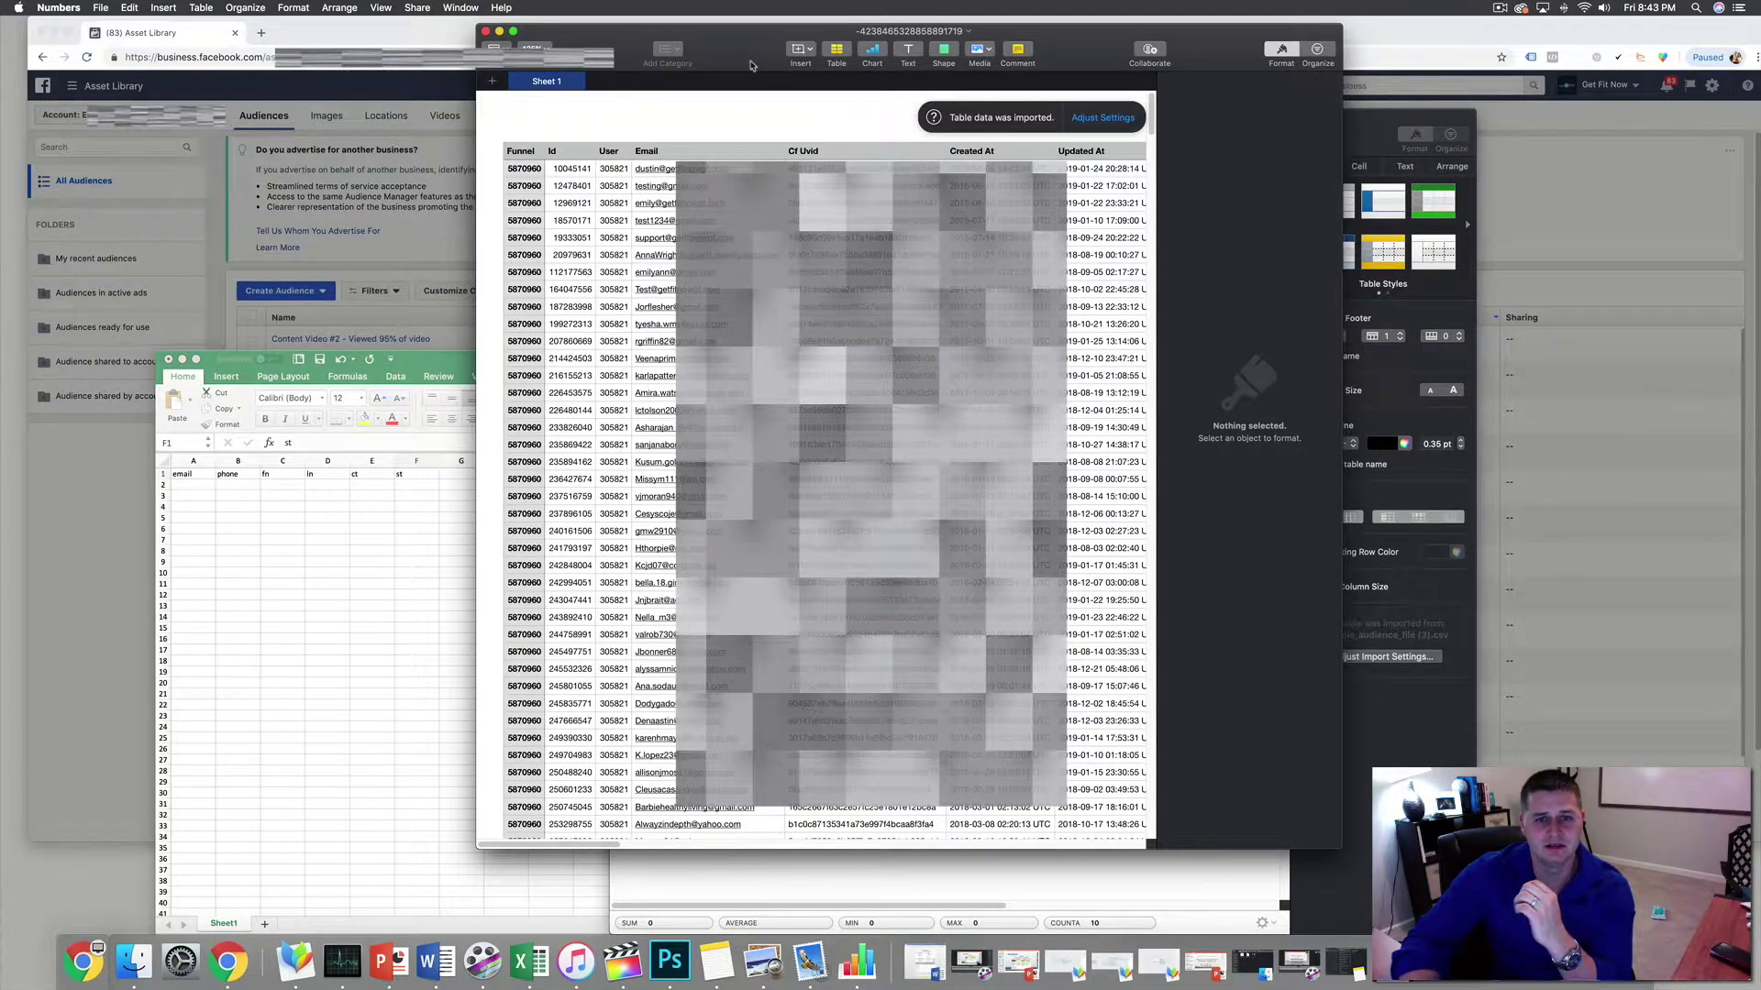
drag(750, 65, 781, 141)
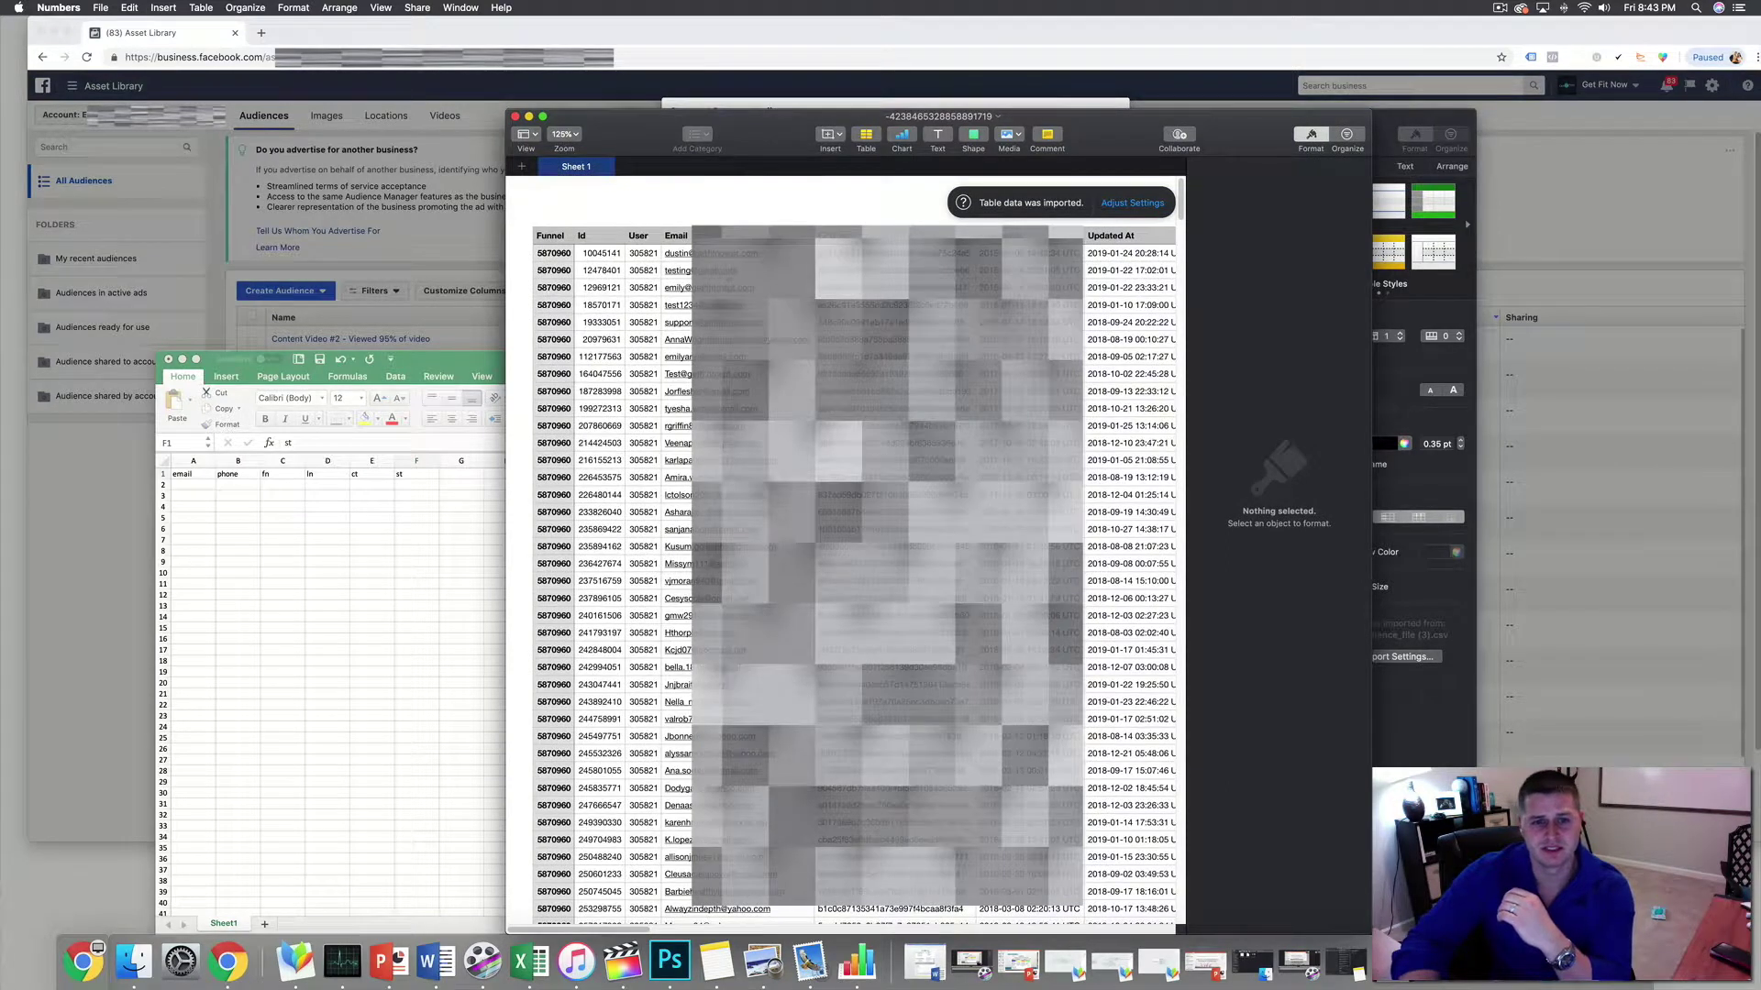
click(677, 236)
drag(676, 253, 701, 570)
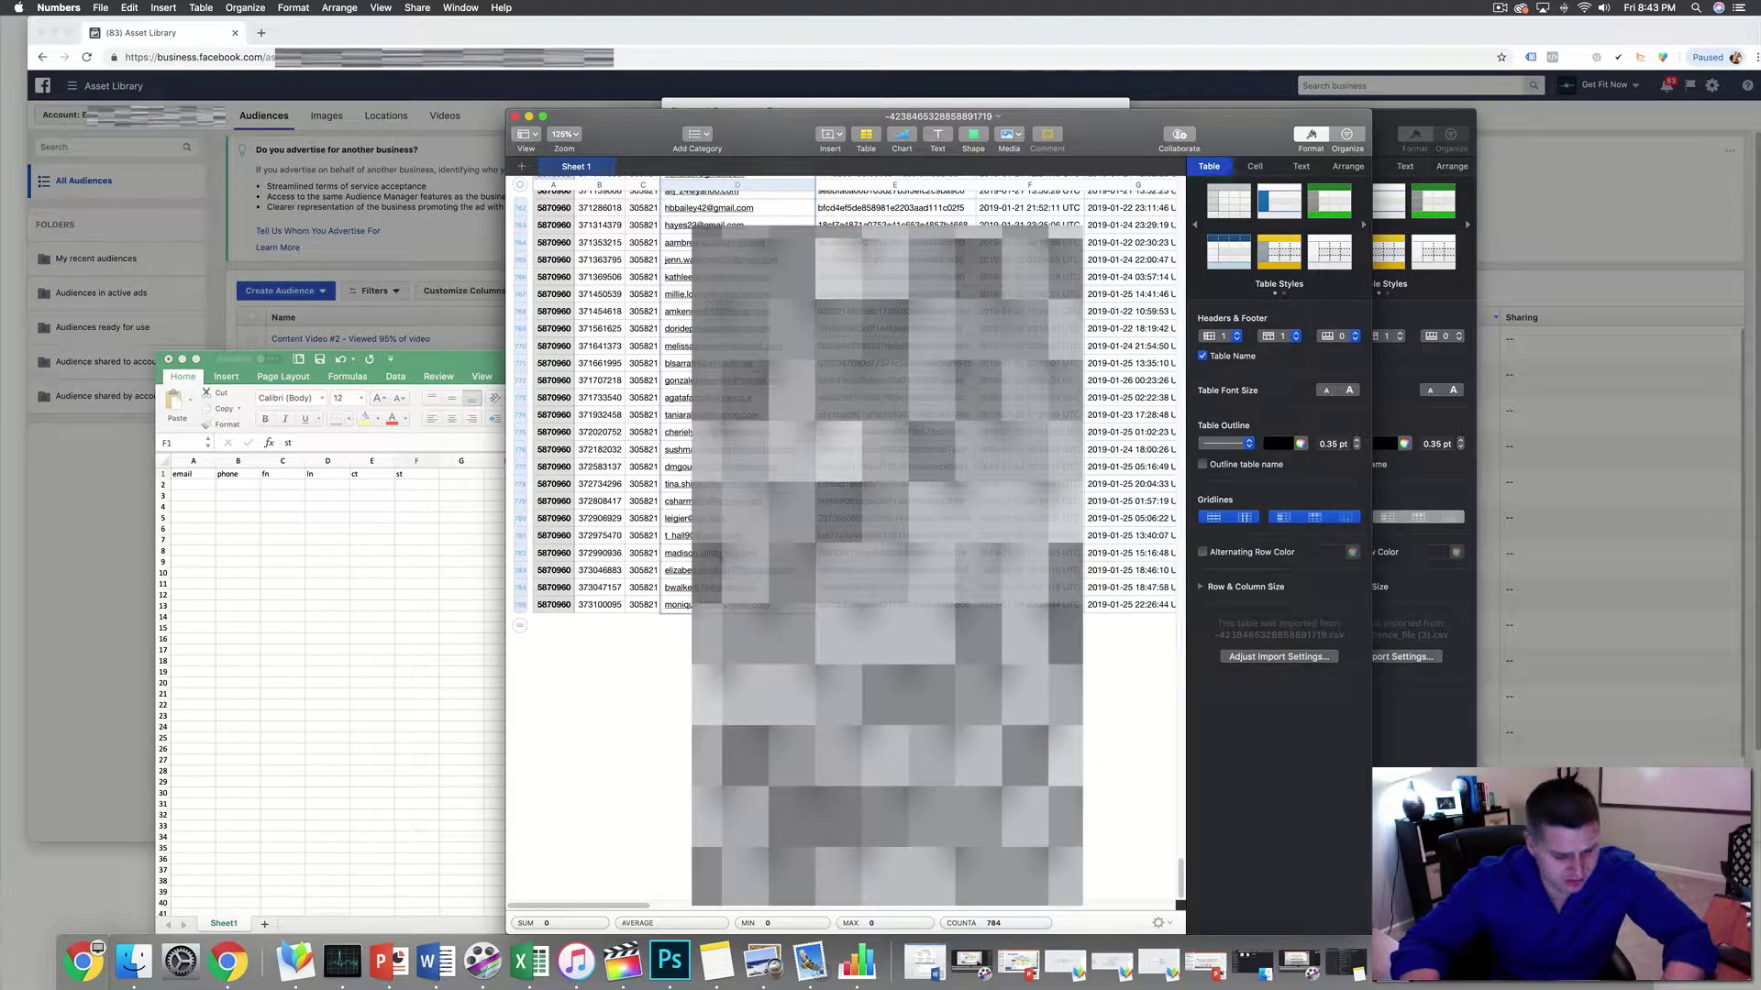
double_click(249, 363)
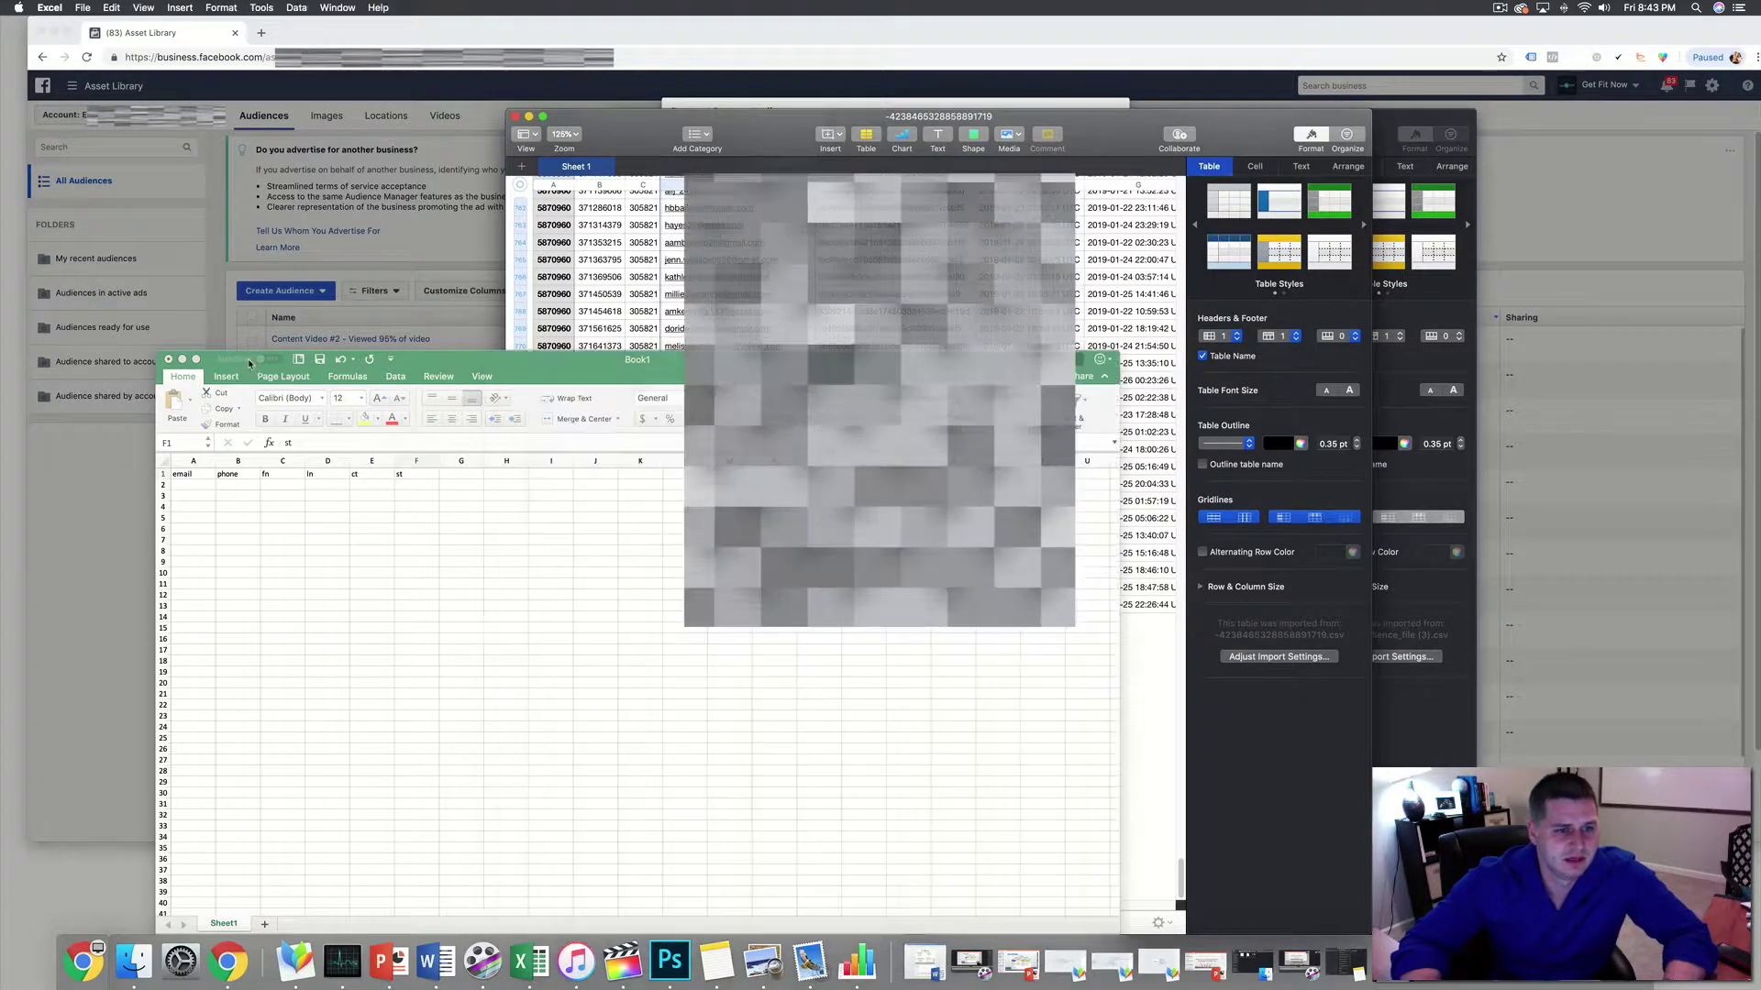
click(181, 486)
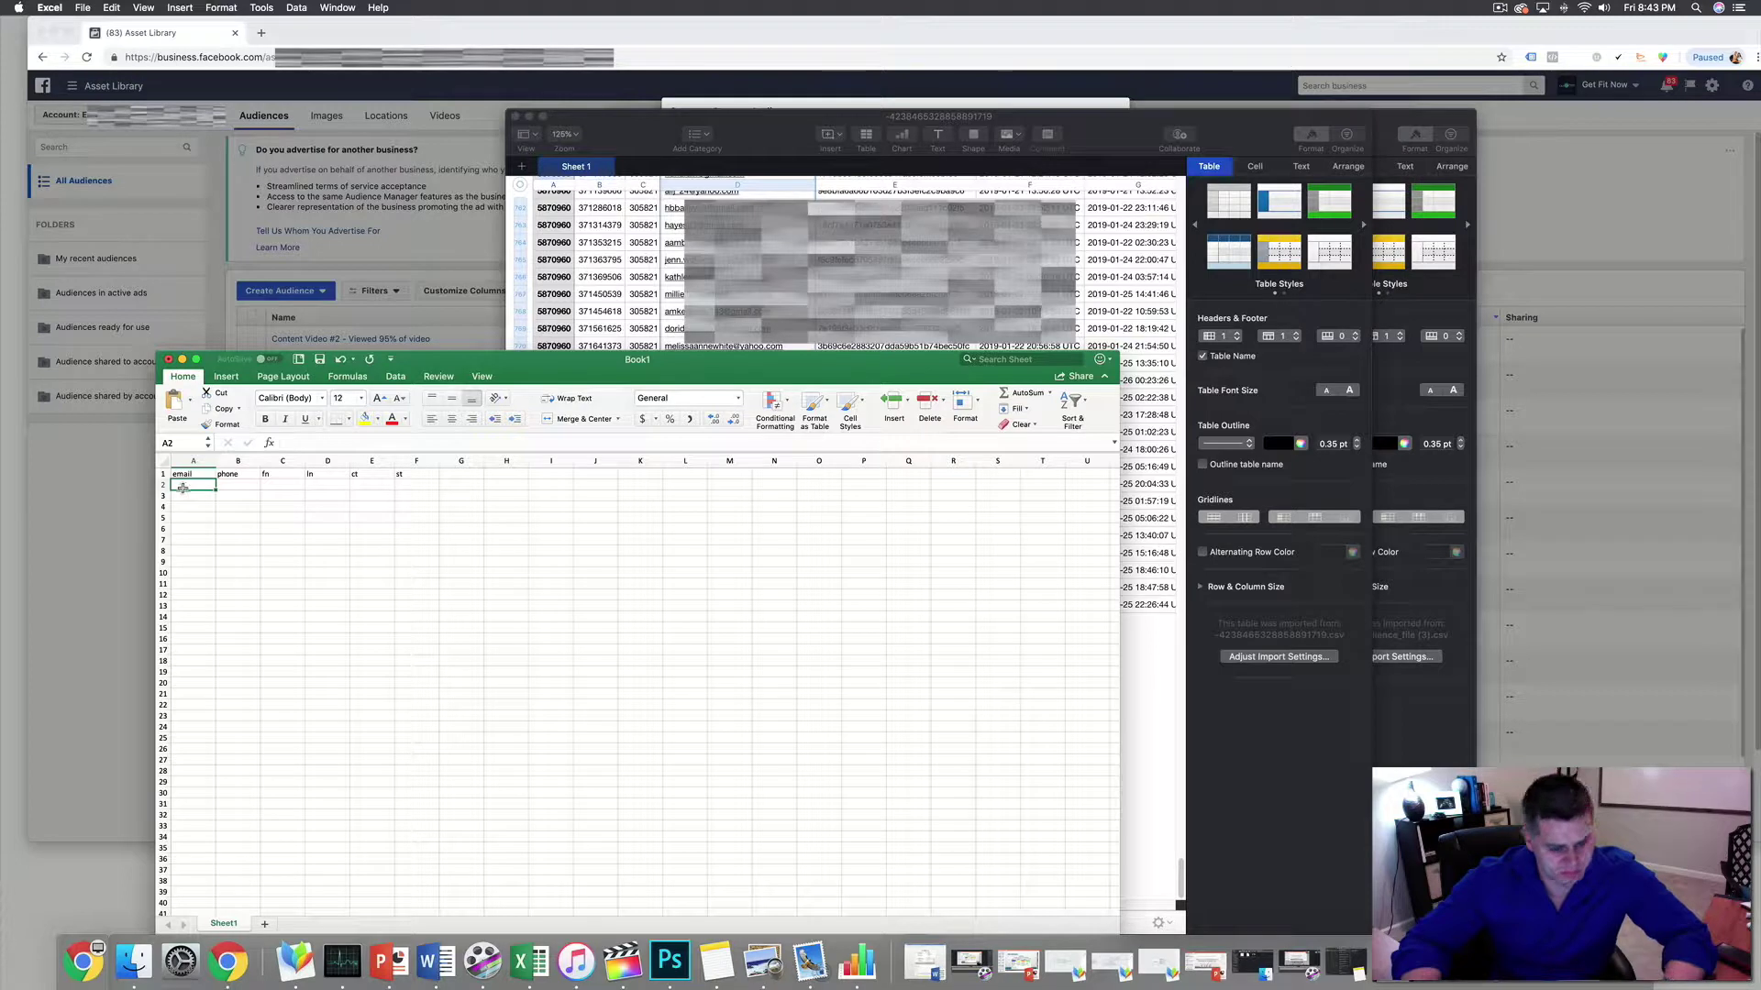
key(super+v)
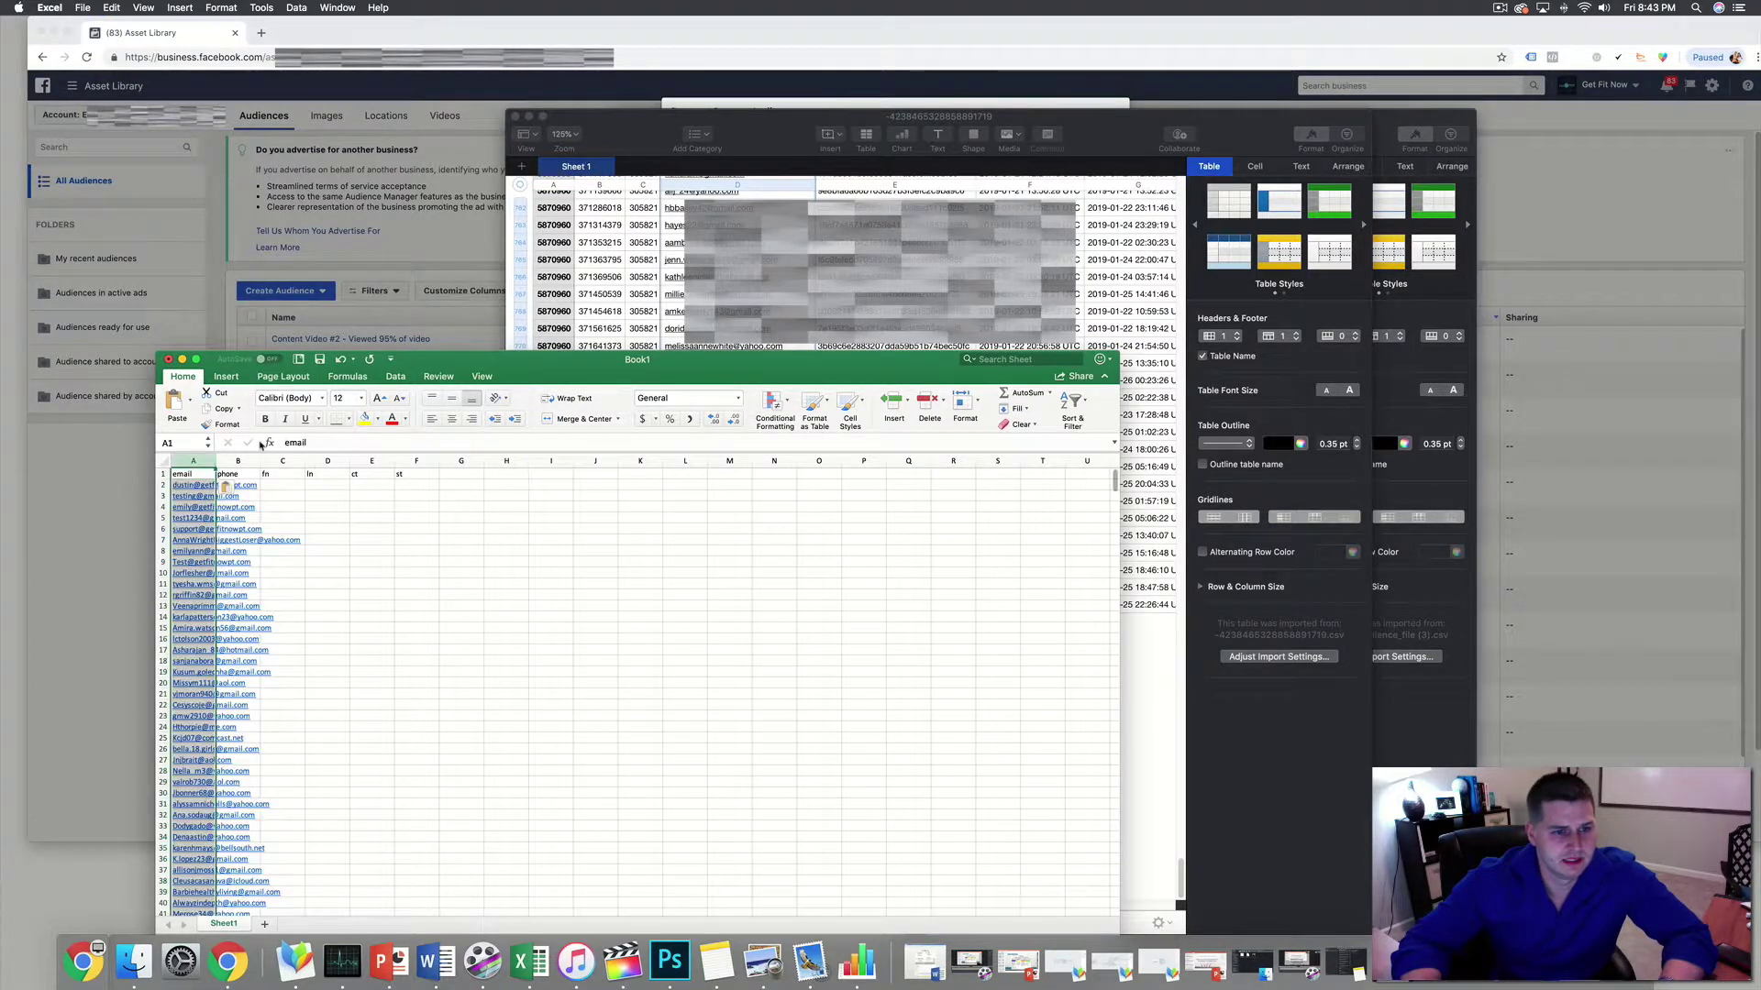
drag(216, 461, 342, 483)
click(409, 528)
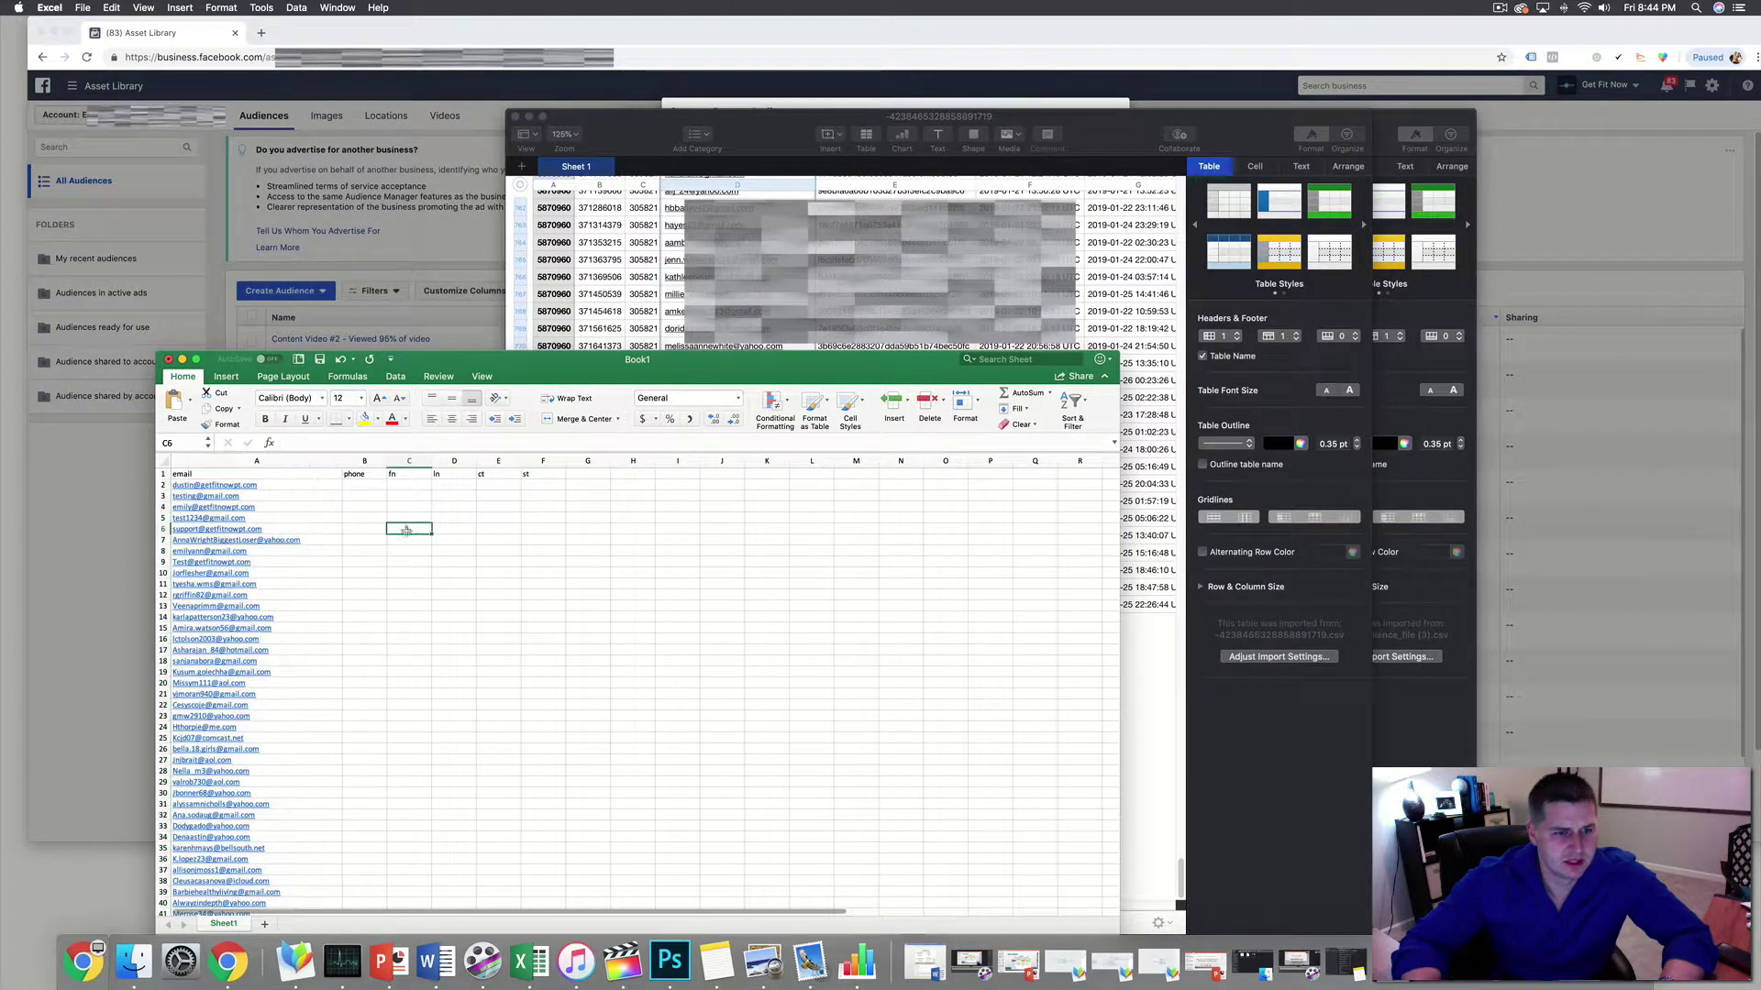
- Look along the contact export's header row for the name and address columns
click(801, 133)
scroll(844, 542, up, 10)
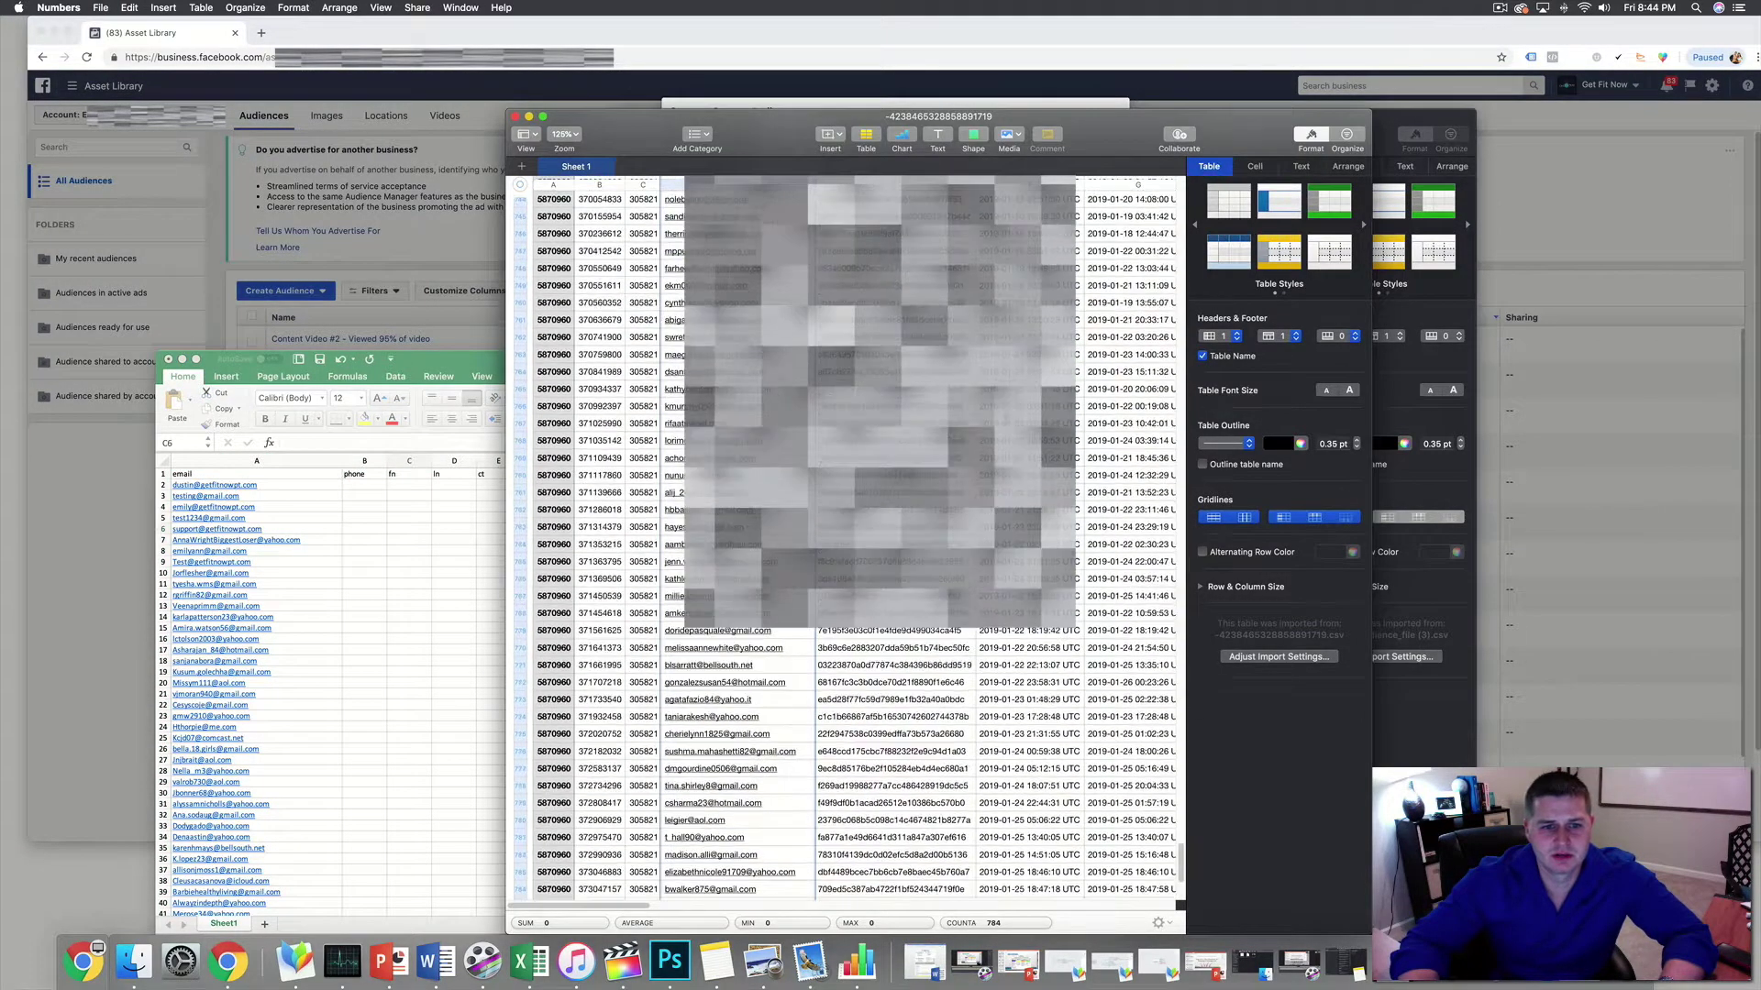
scroll(844, 541, up, 20)
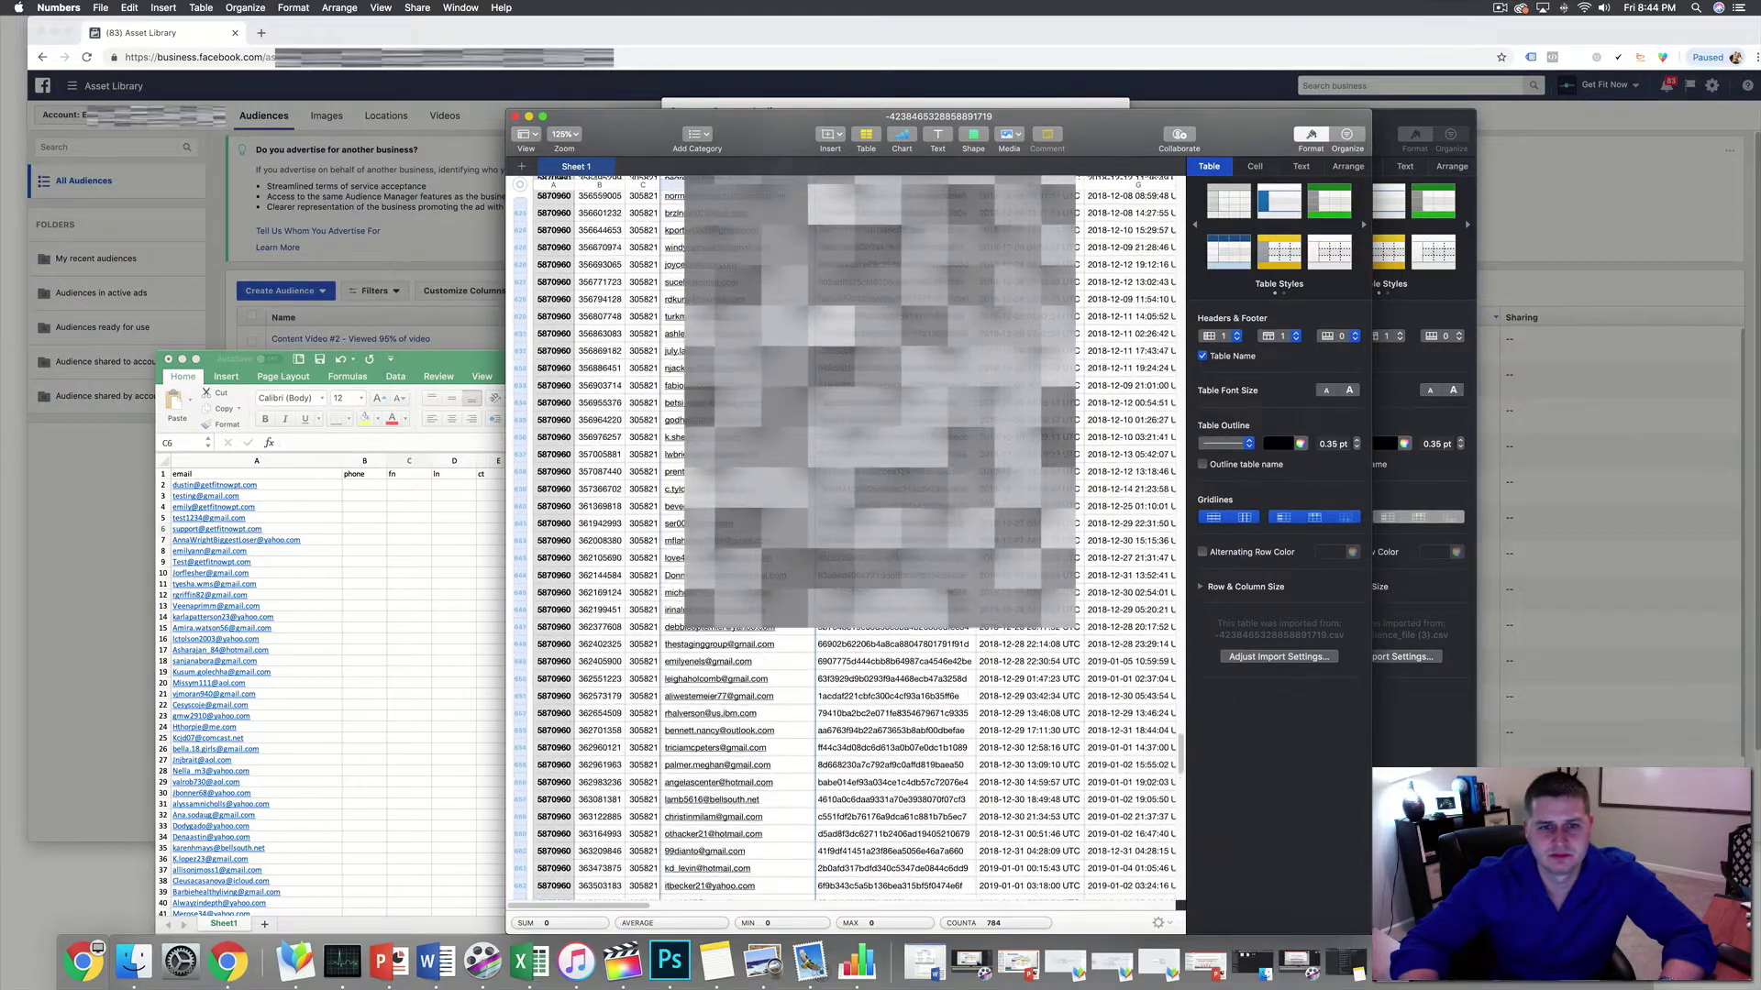
scroll(844, 541, up, 20)
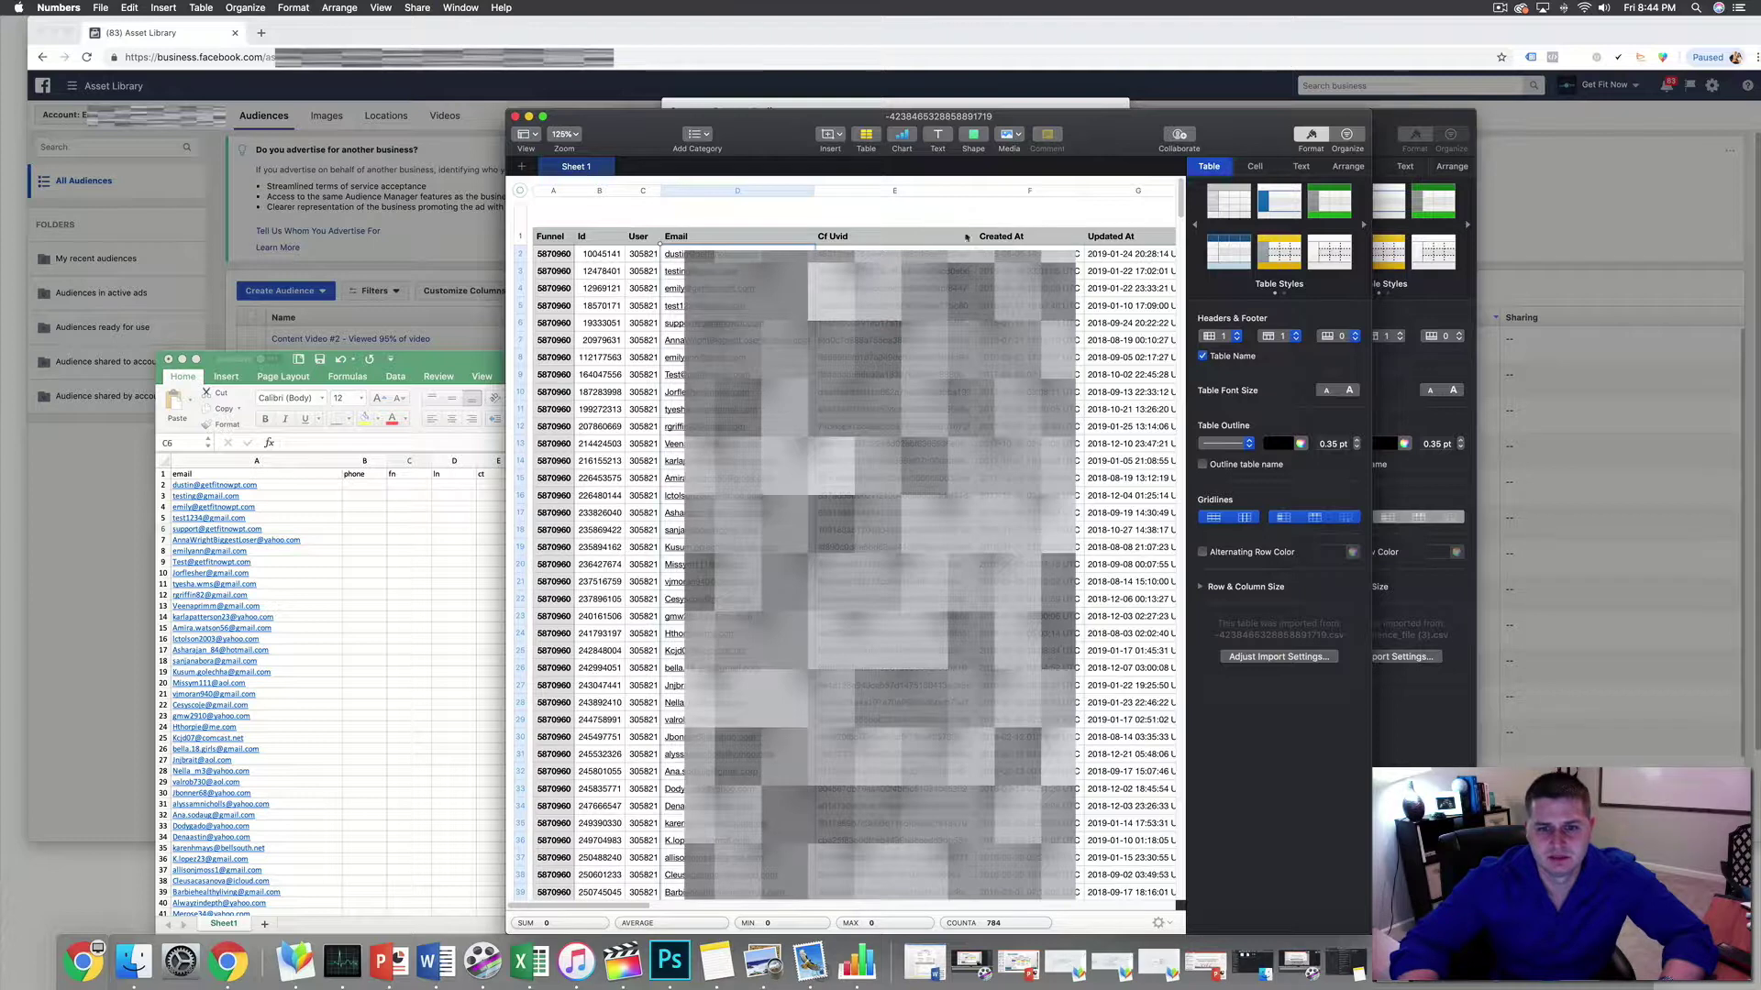
click(521, 237)
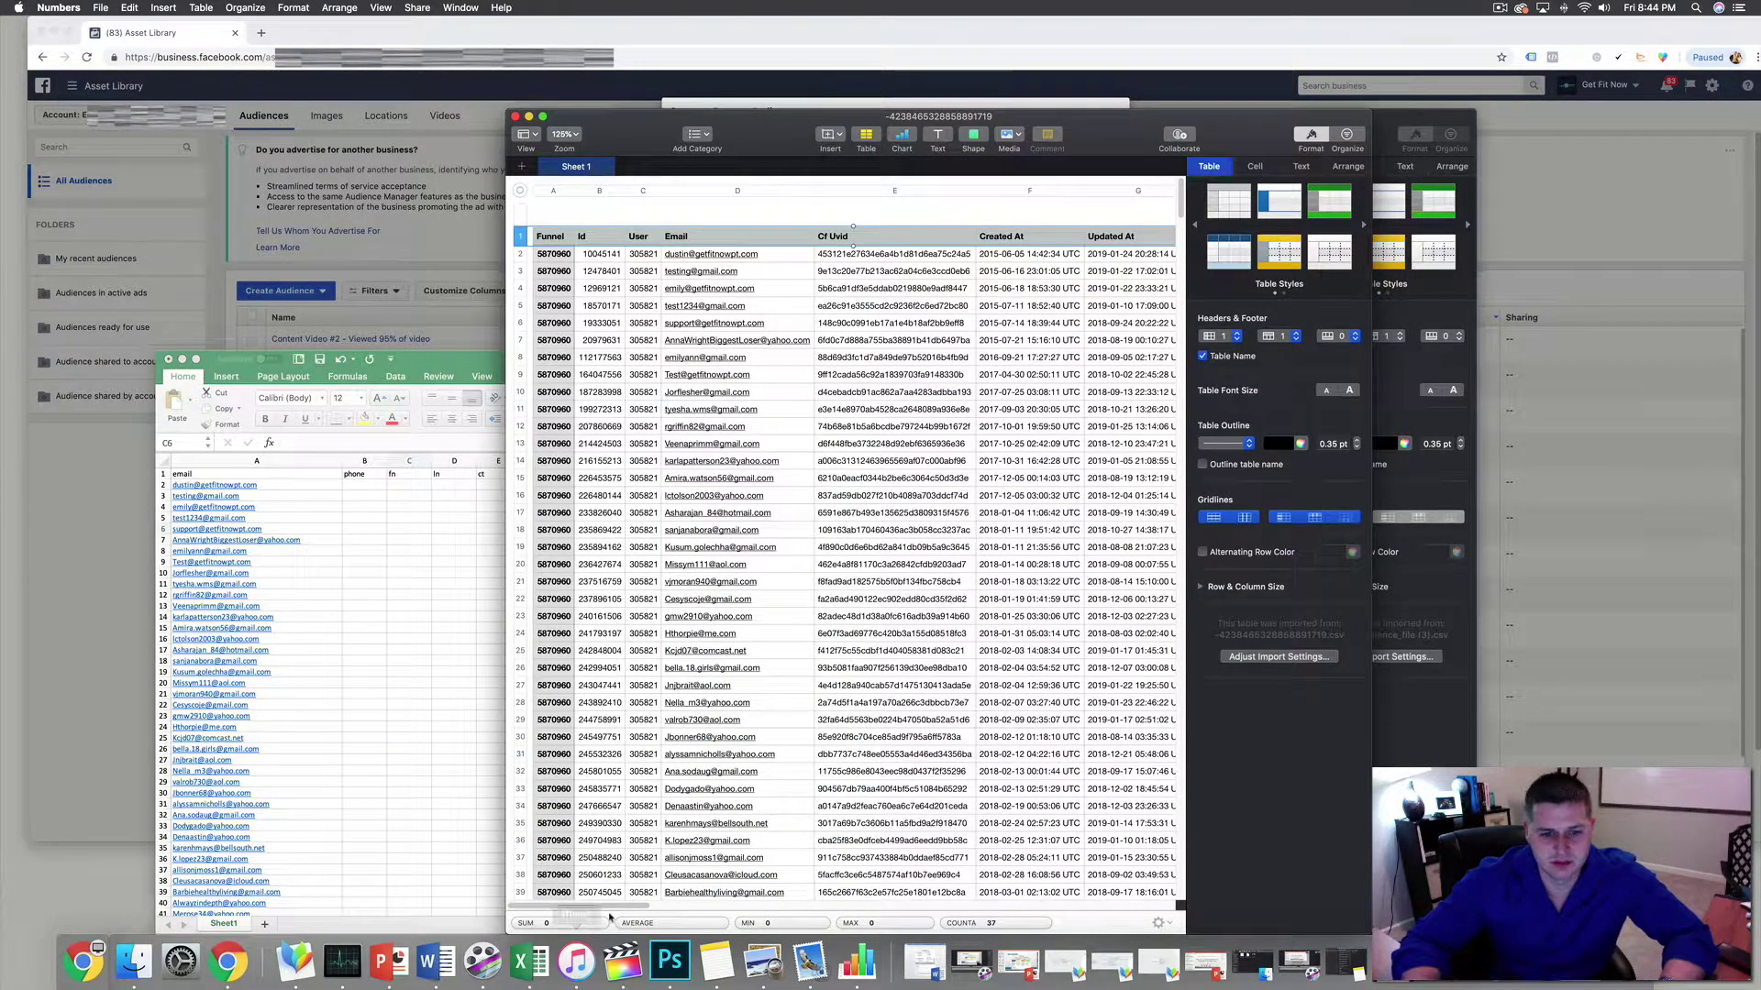
drag(613, 907, 728, 911)
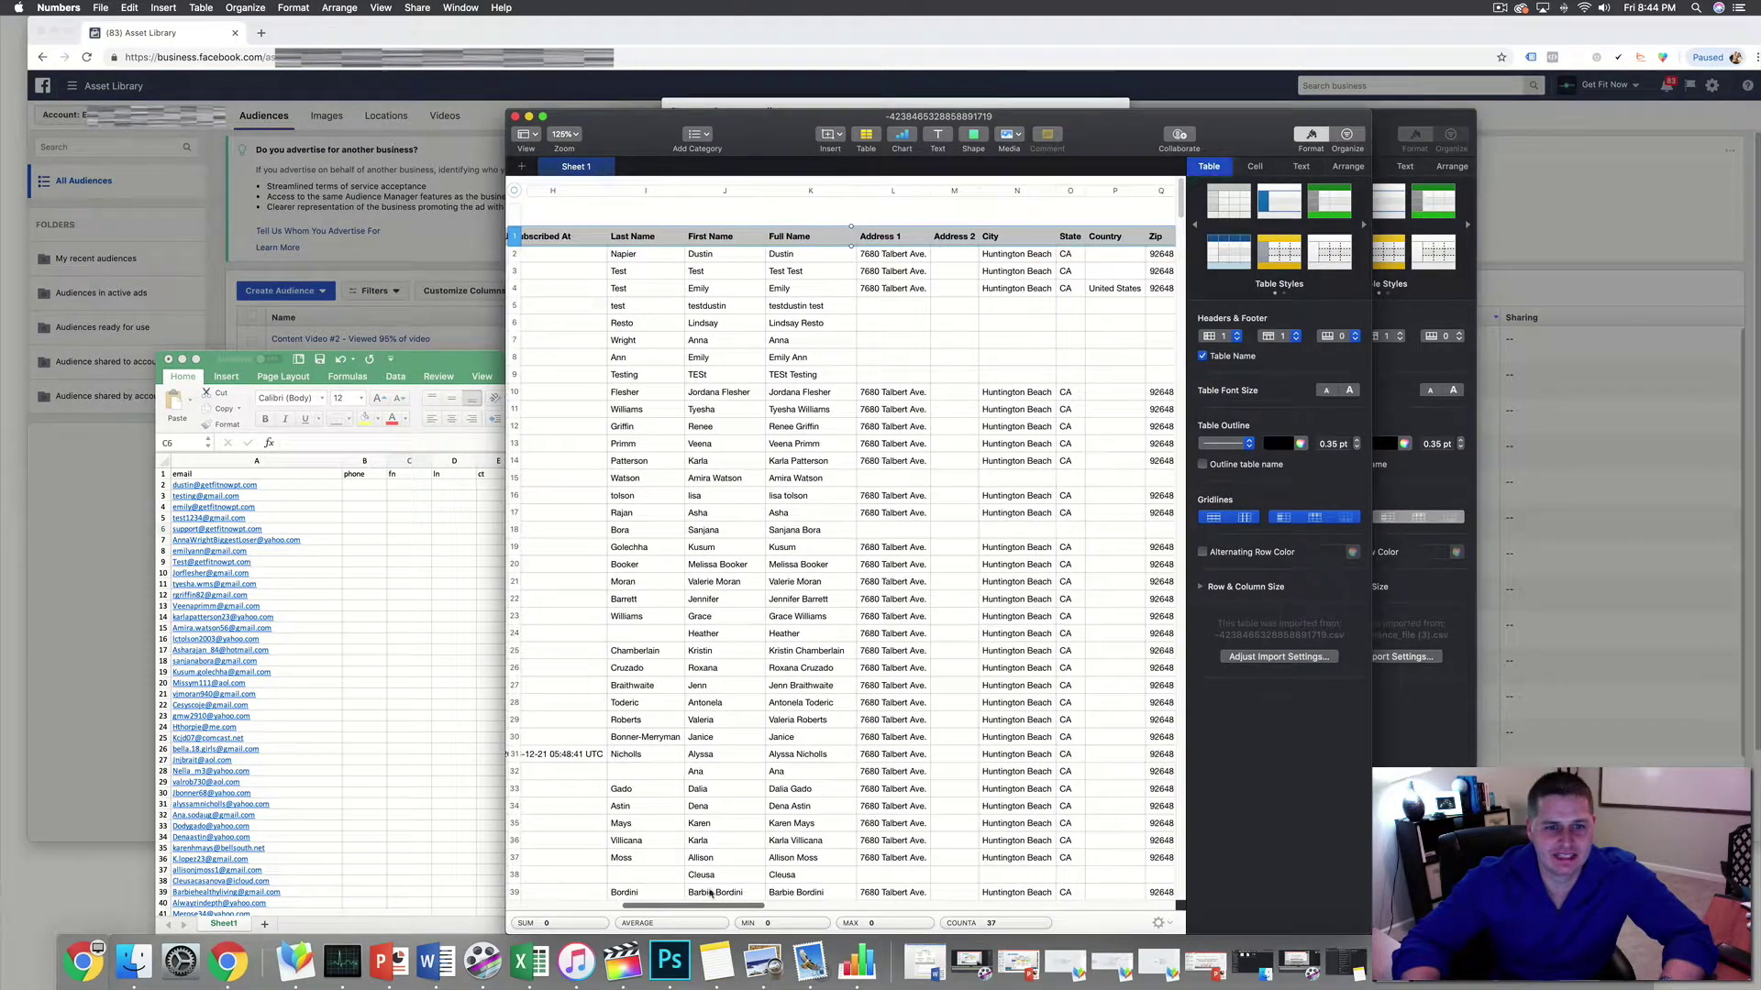
- Copy all the last names from the contact export into Book1's fn column, starting at C2
click(630, 238)
click(630, 256)
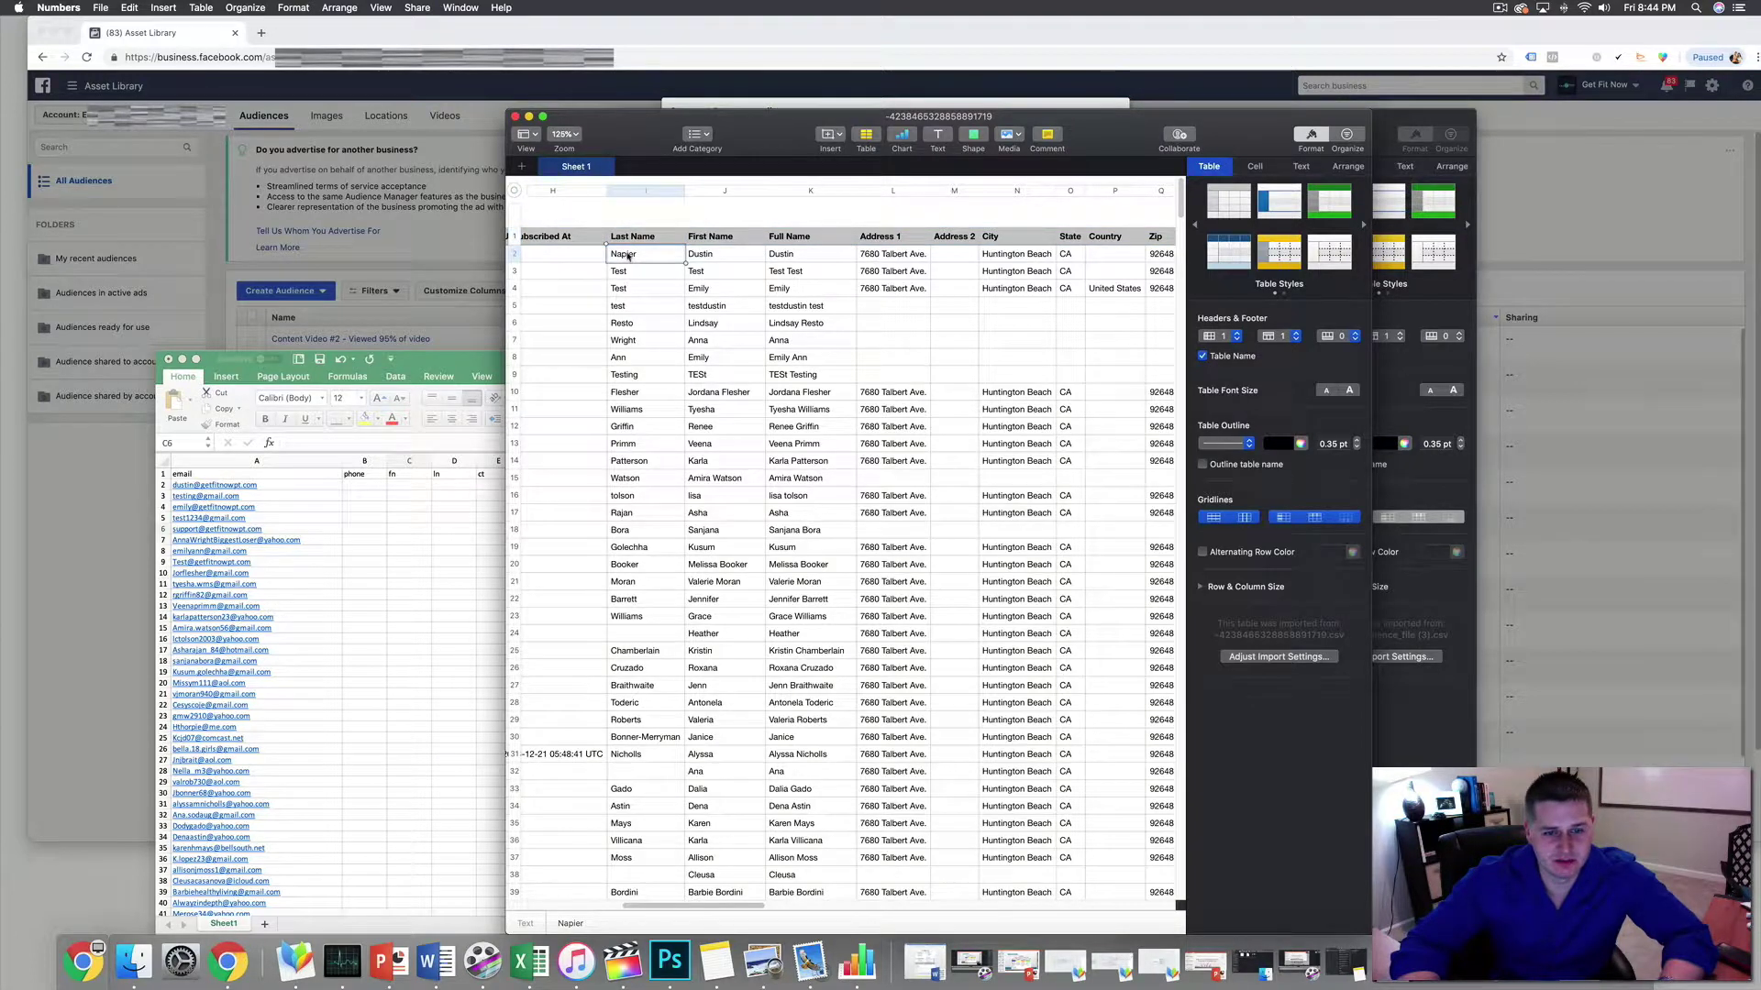
drag(628, 256, 666, 631)
scroll(644, 548, down, 20)
scroll(651, 554, down, 20)
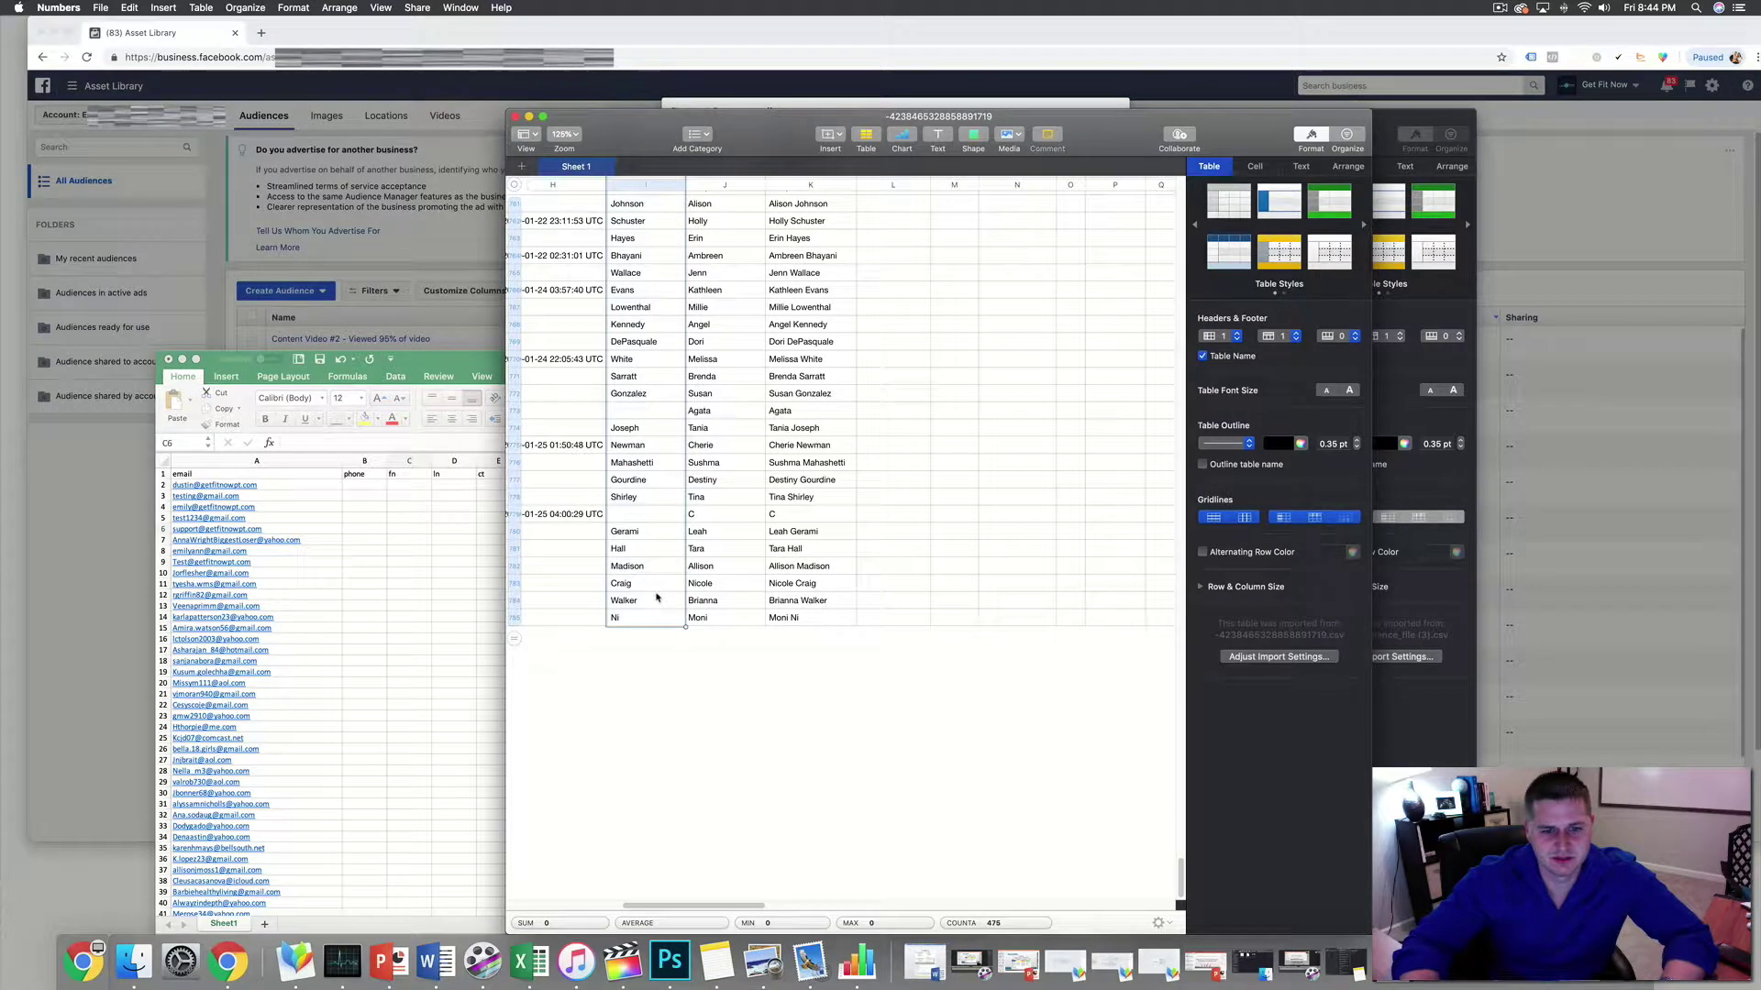
key(super+c)
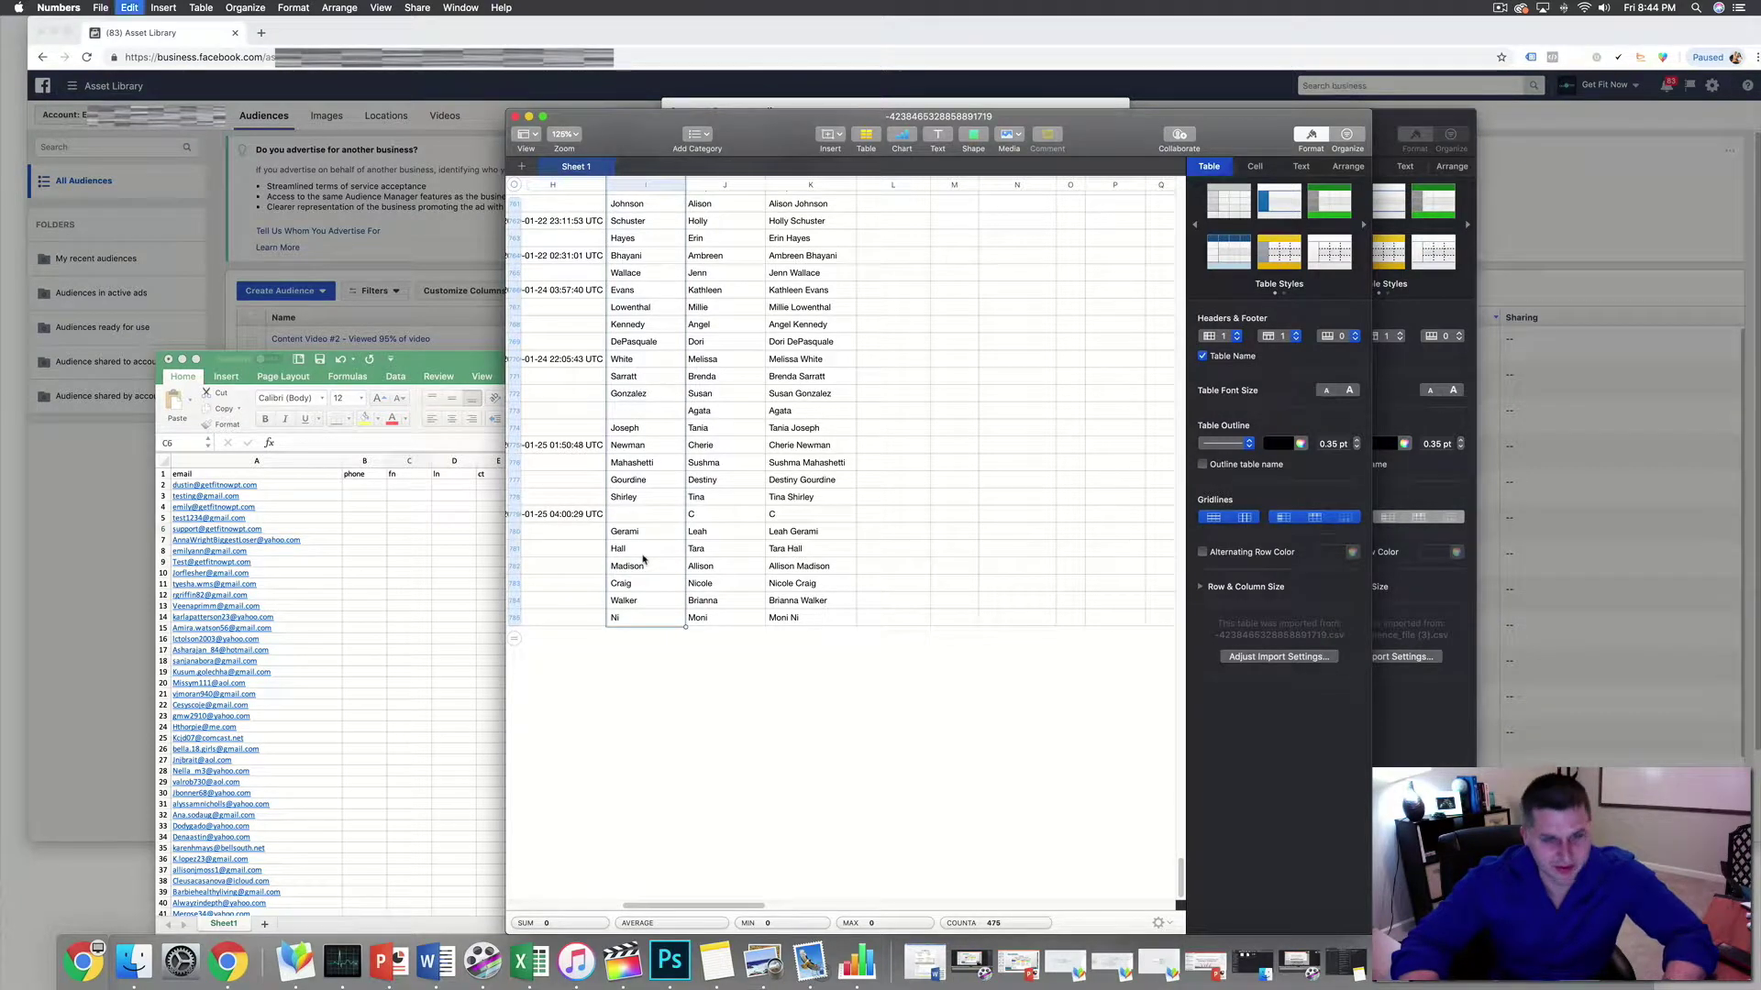
click(434, 364)
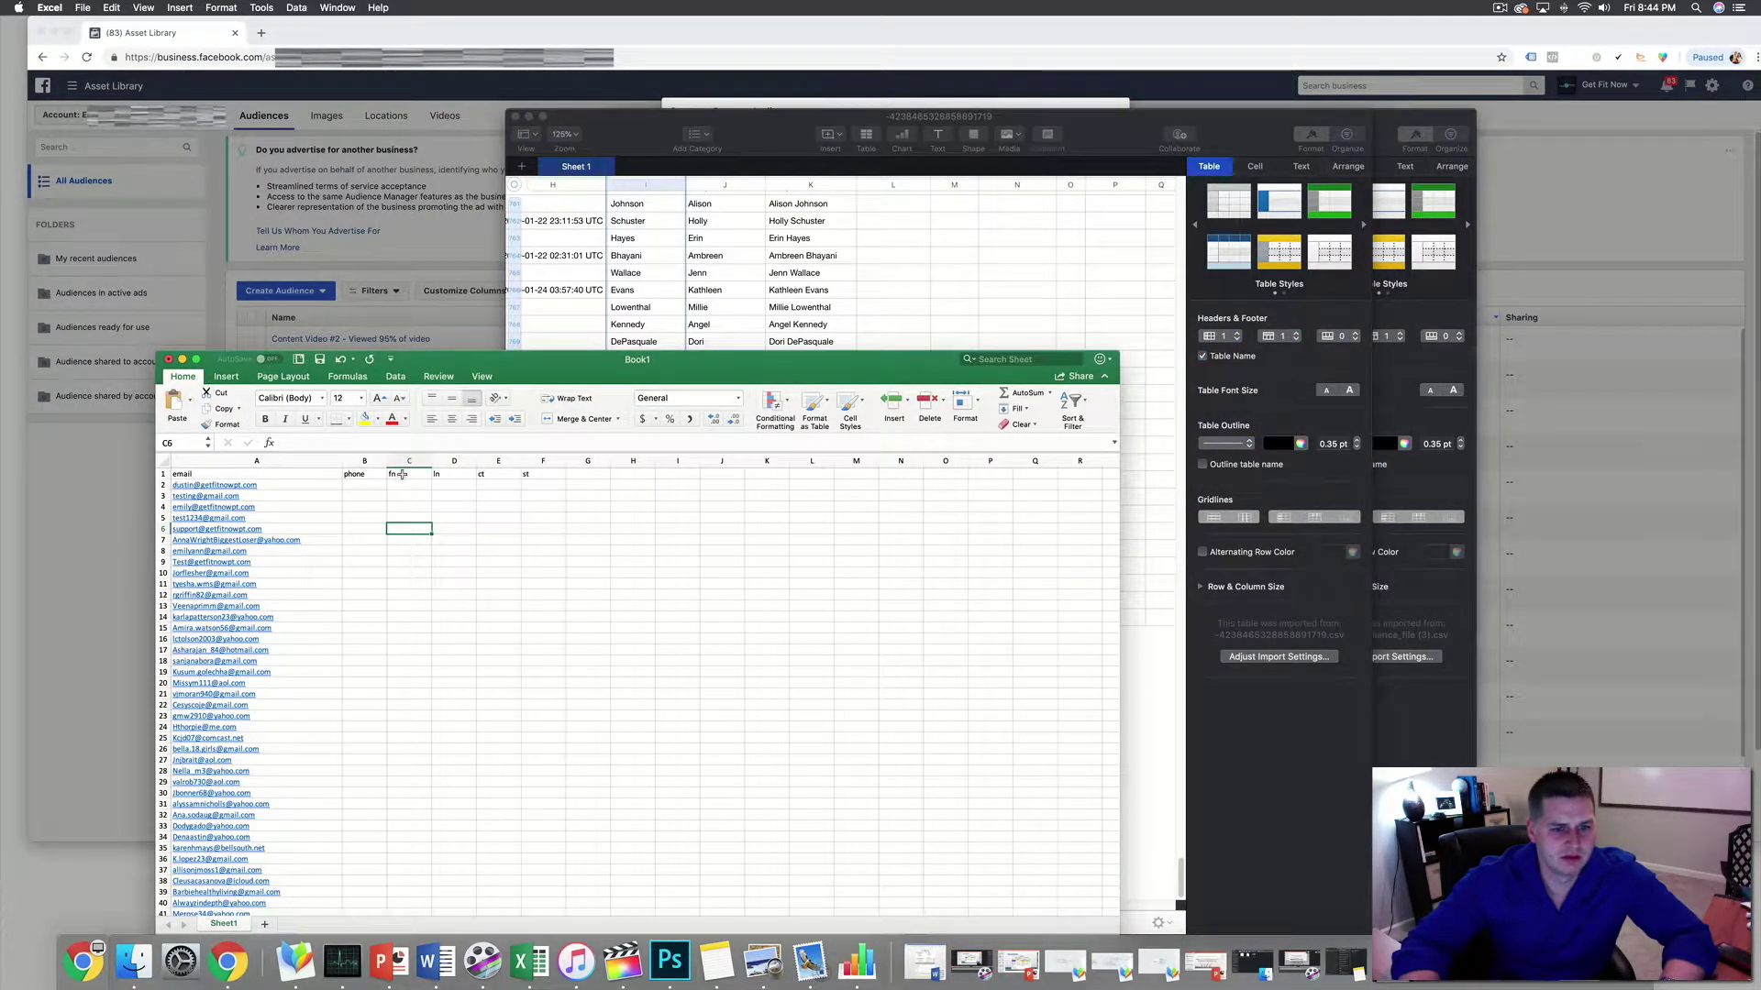
click(404, 486)
key(super+v)
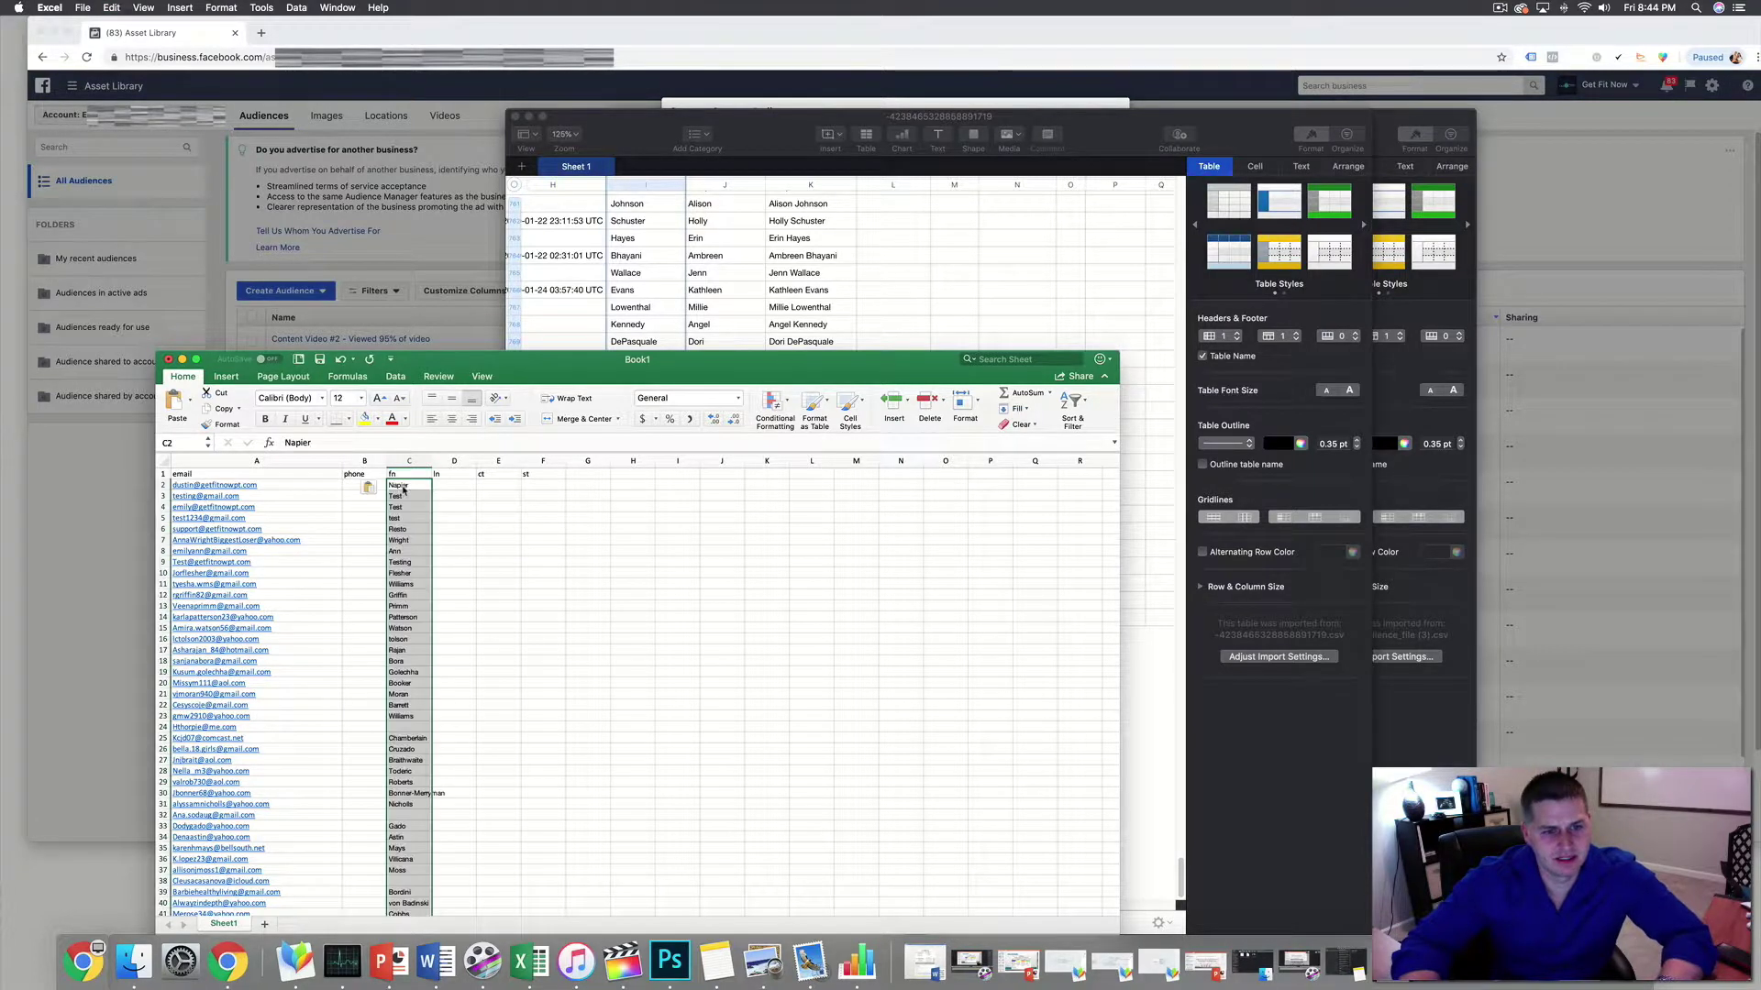
- Select all the first names in the contact export, clear the last names from Book1's fn column, and return to the export
click(776, 160)
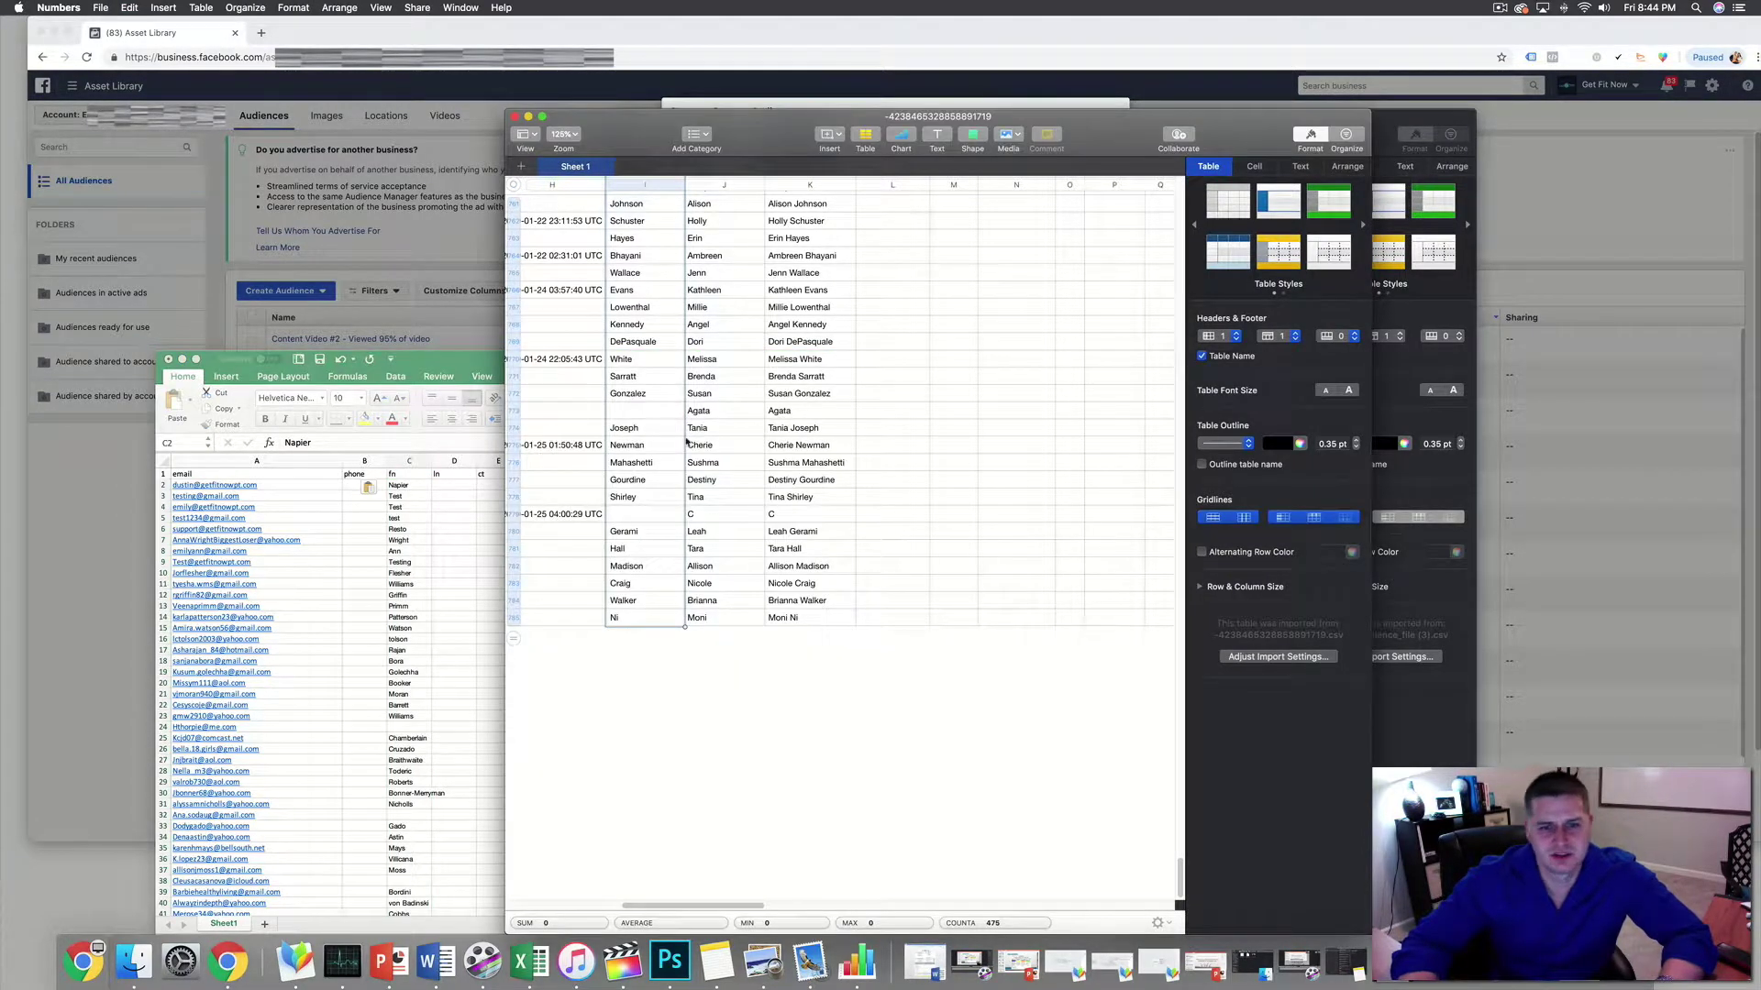
scroll(796, 456, up, 20)
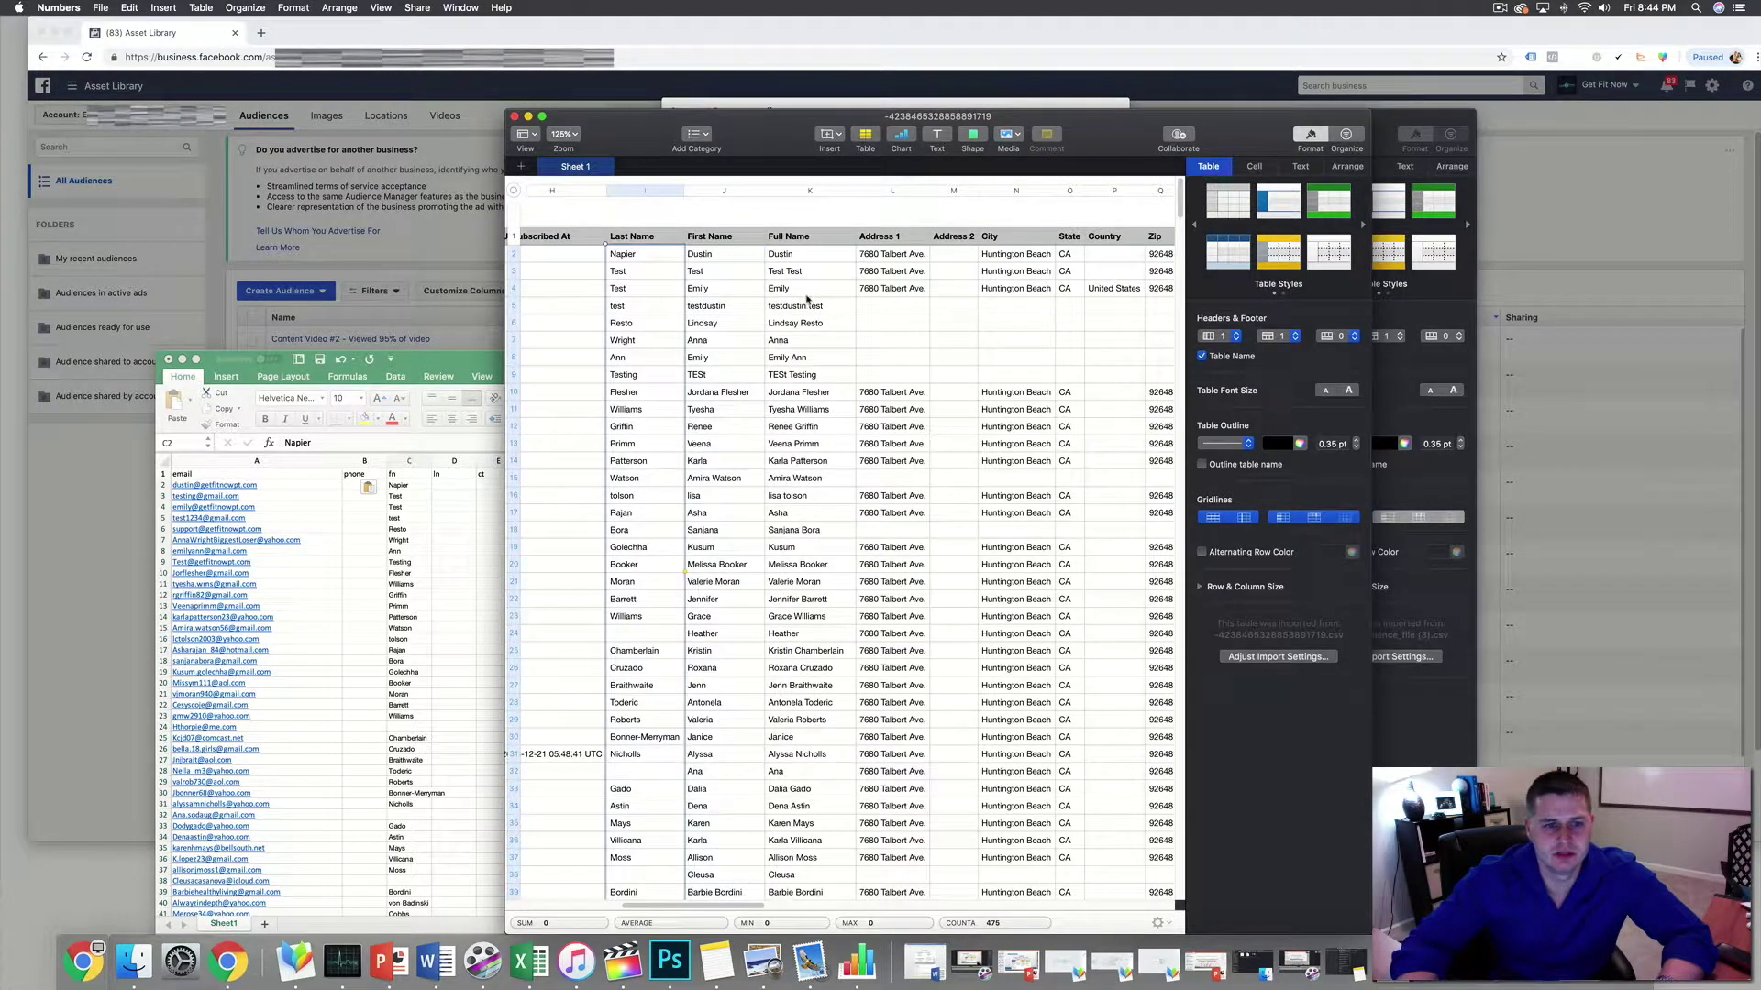
click(719, 254)
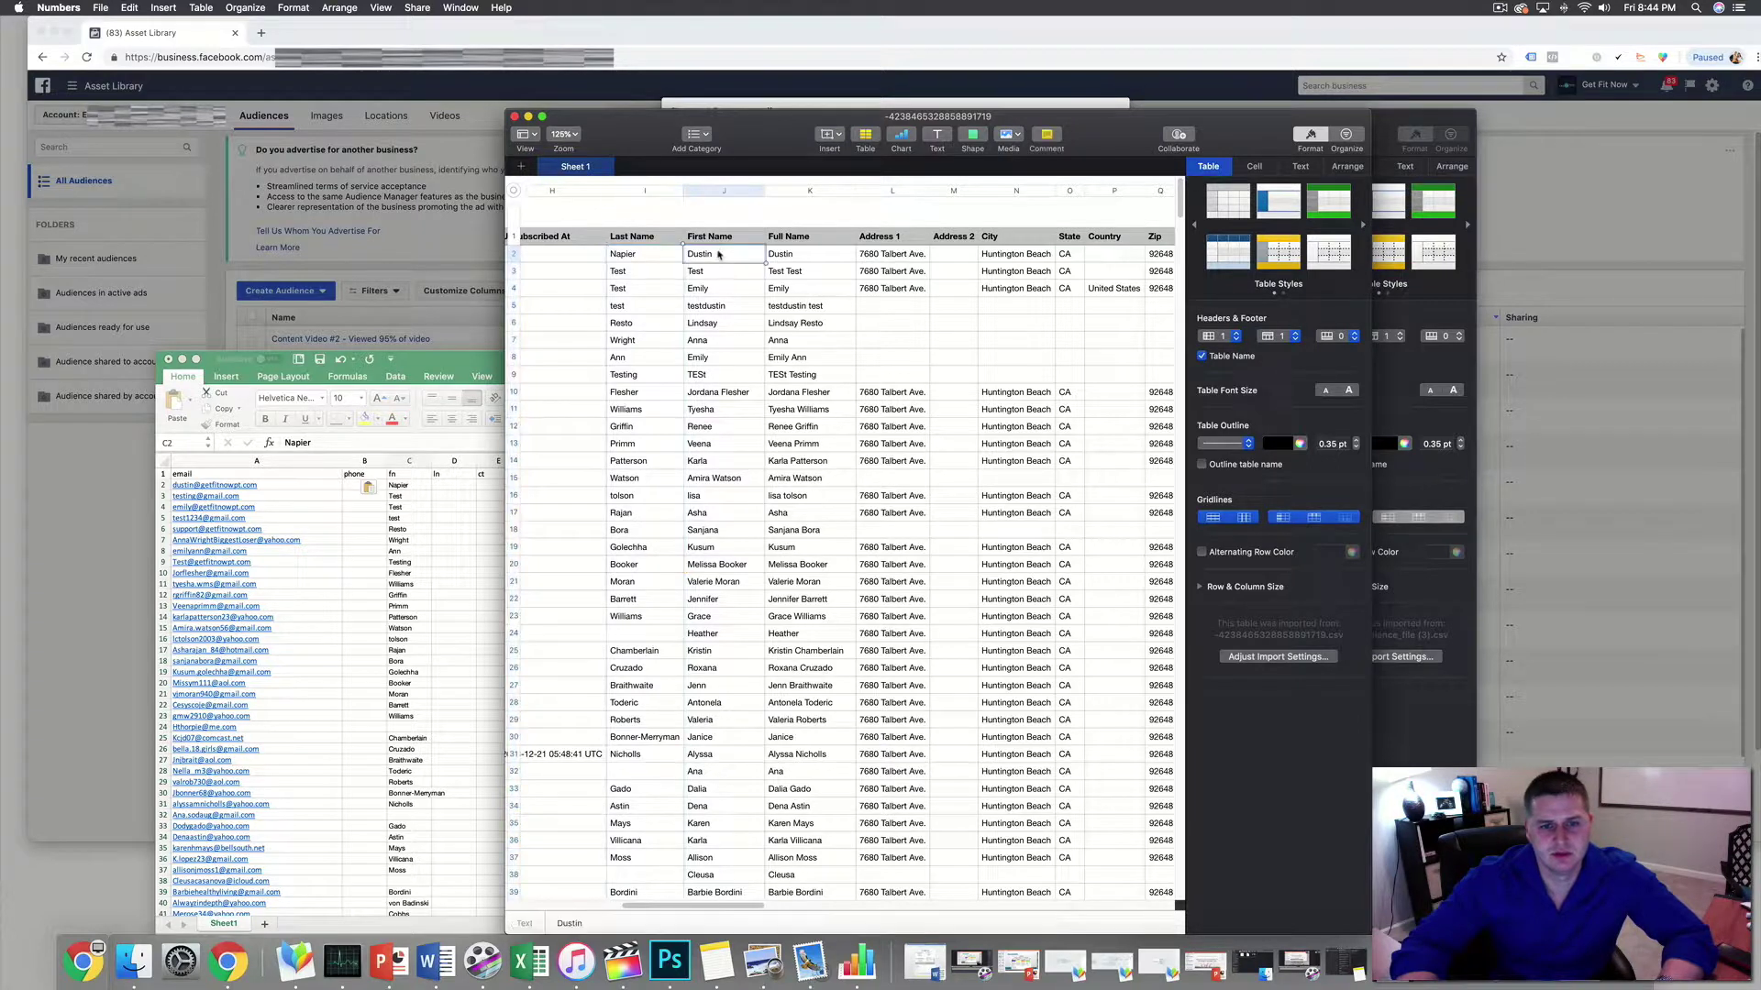
drag(709, 249, 745, 680)
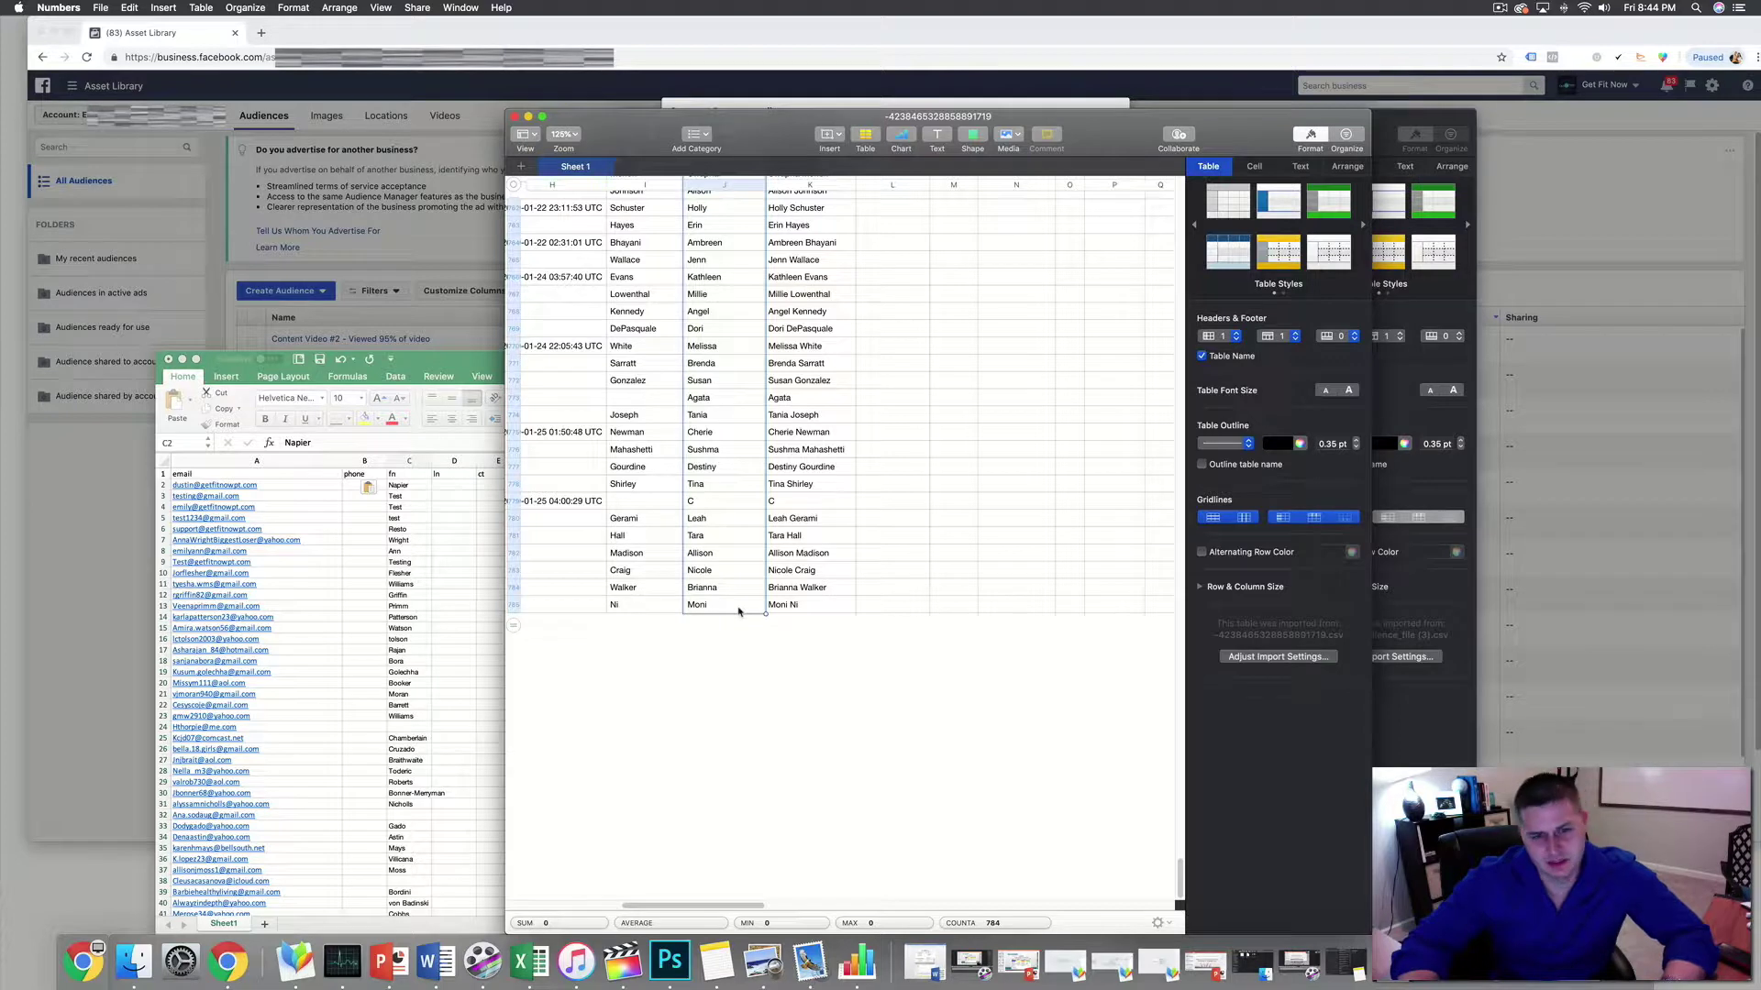
click(418, 363)
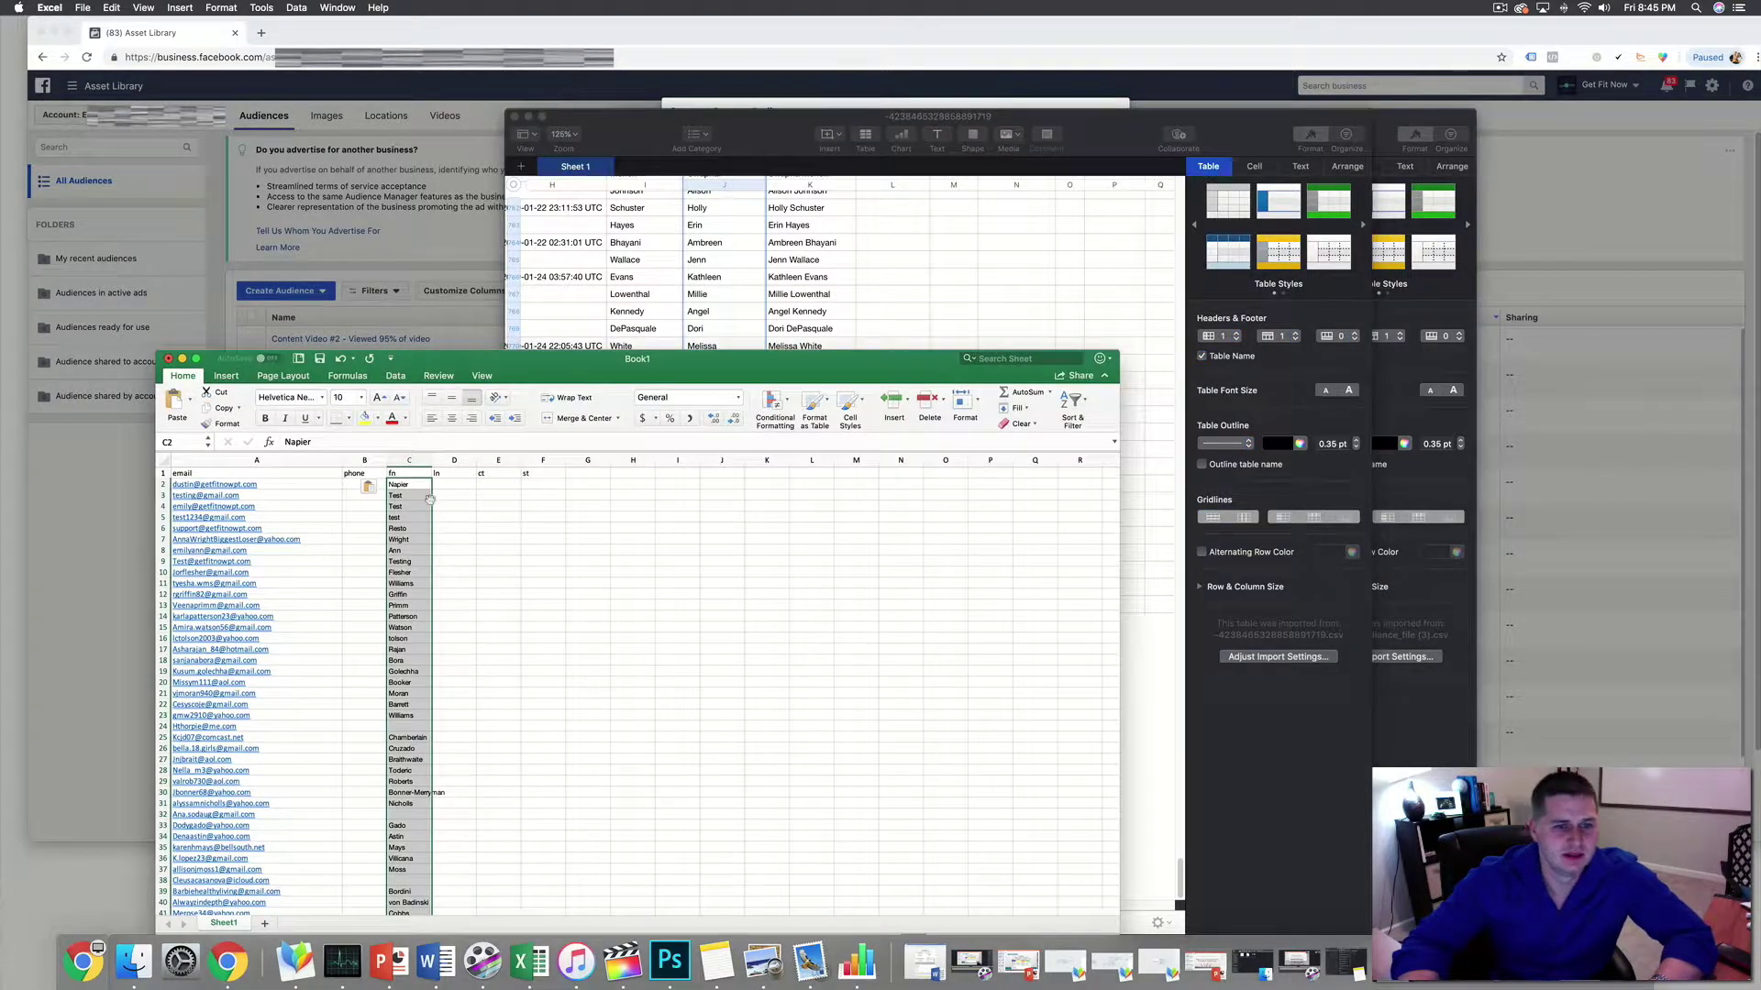
click(350, 484)
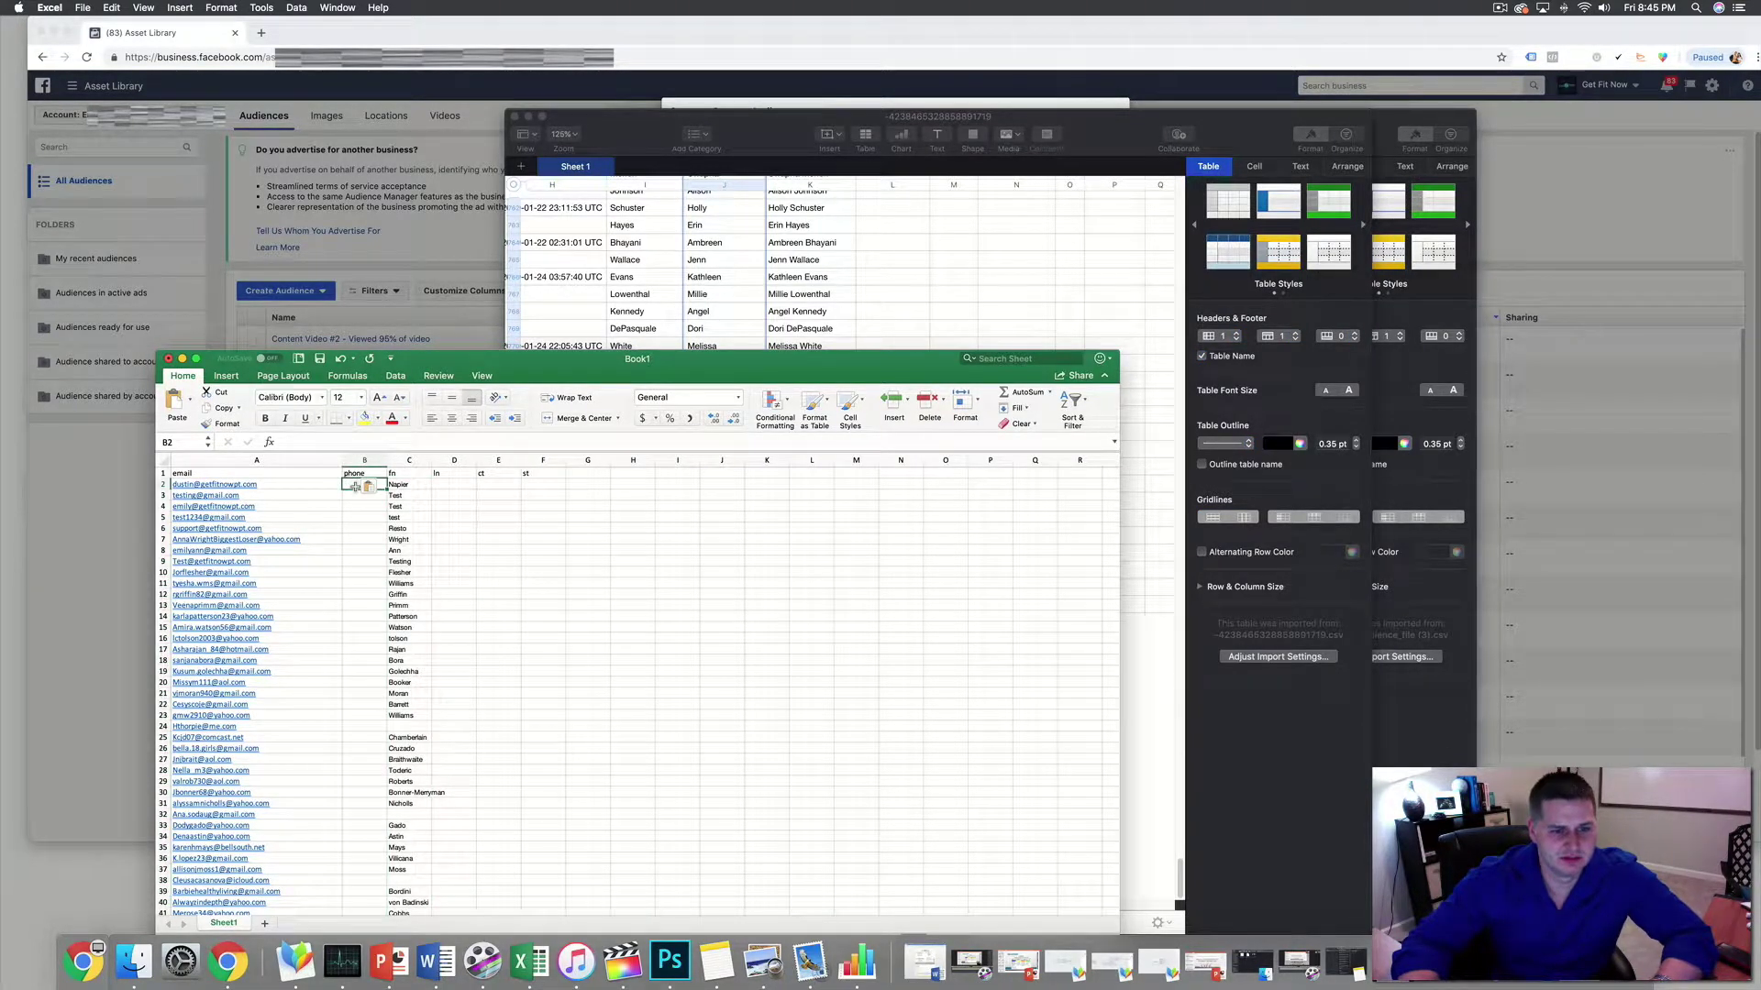
key(super+v)
drag(409, 484, 435, 986)
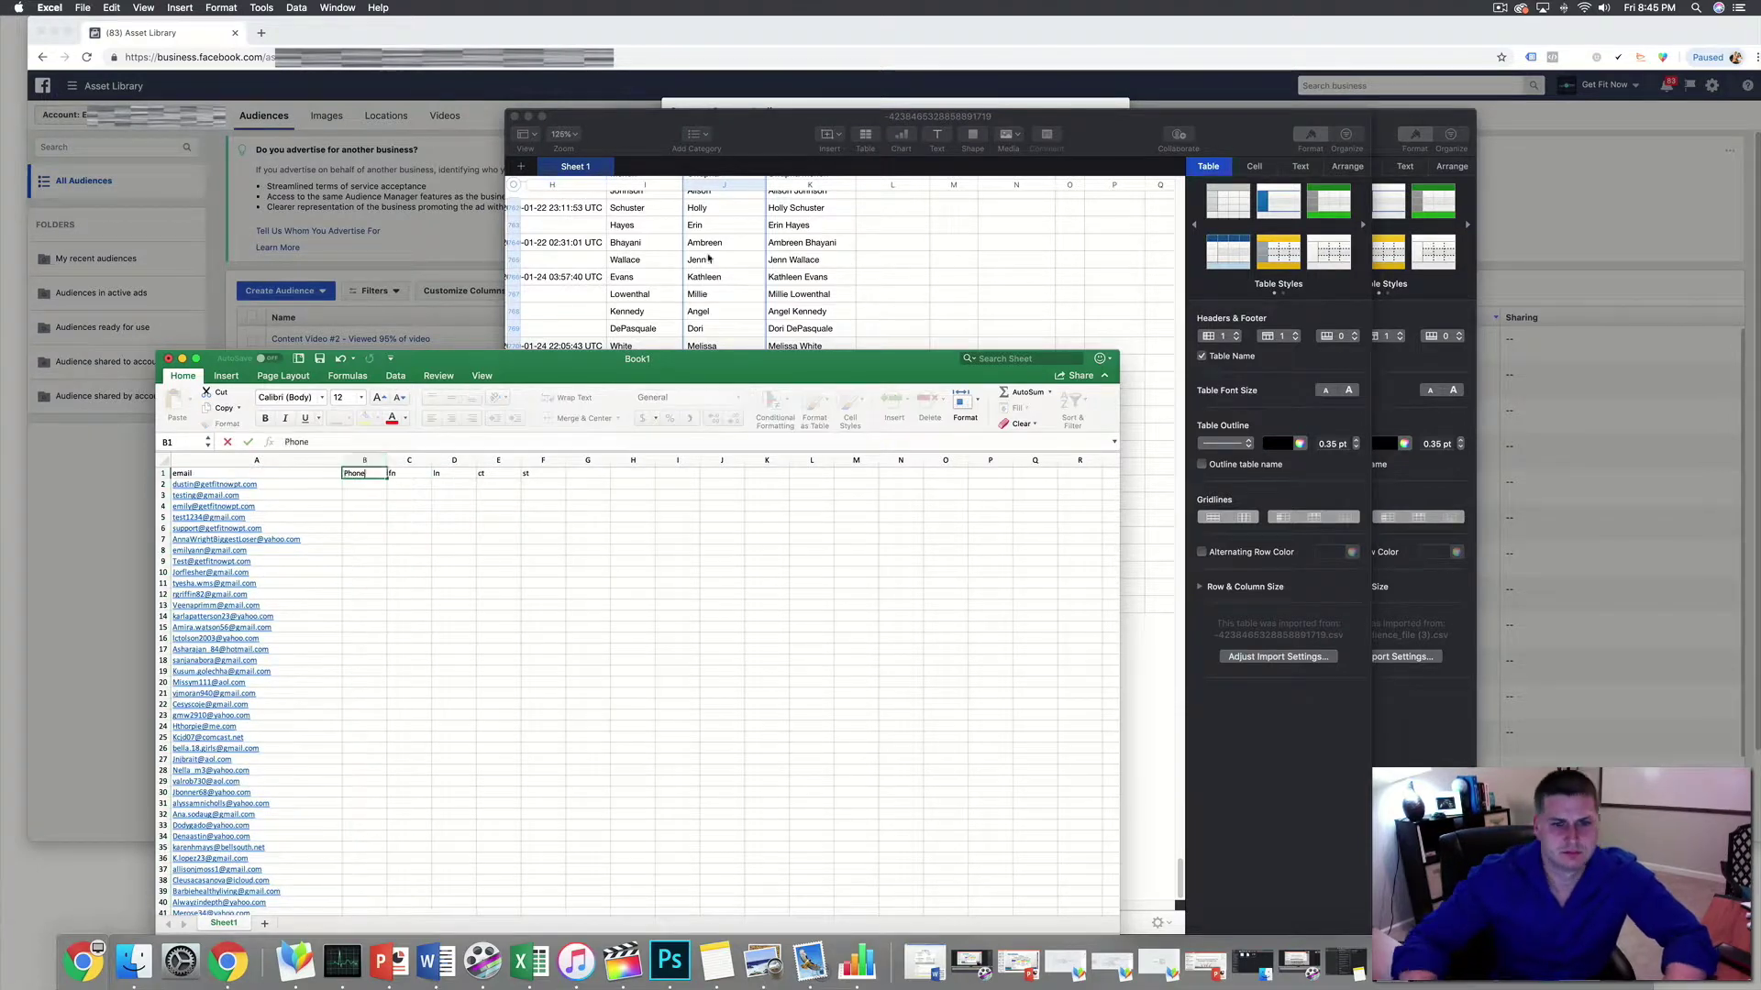
click(743, 292)
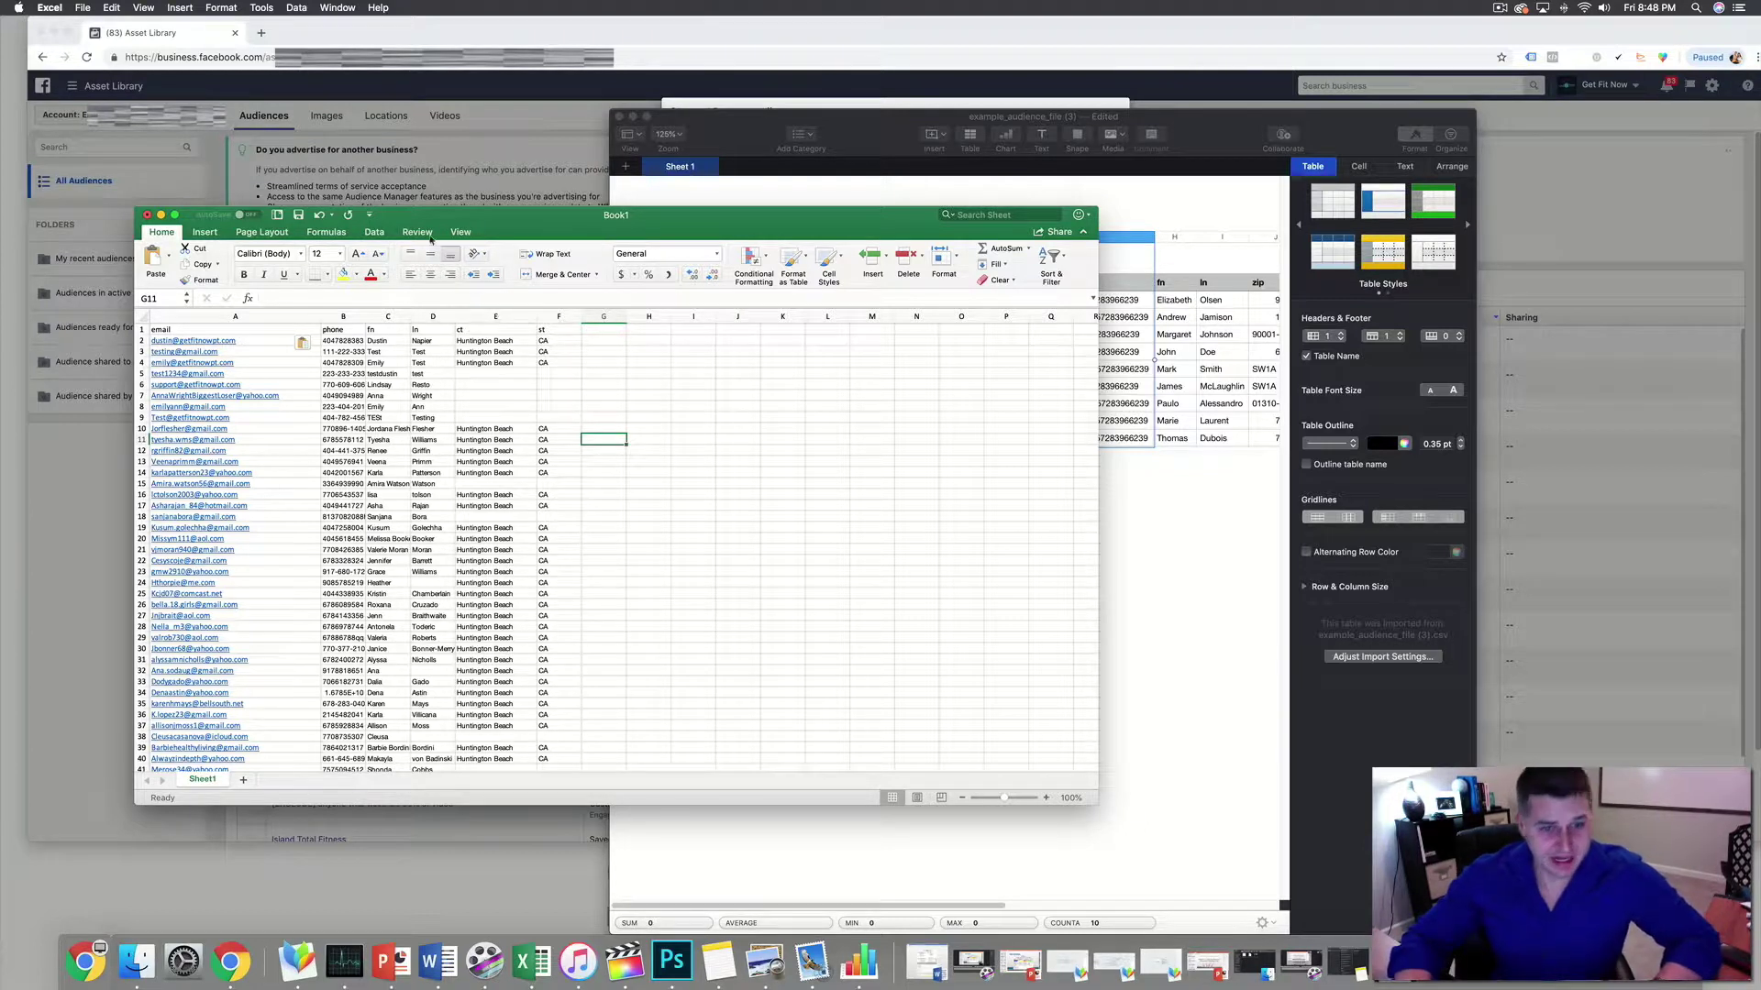
- Save the Book1 workbook in Documents as BUYERS in the Macintosh Comma Separated (.csv) format
drag(450, 220, 443, 140)
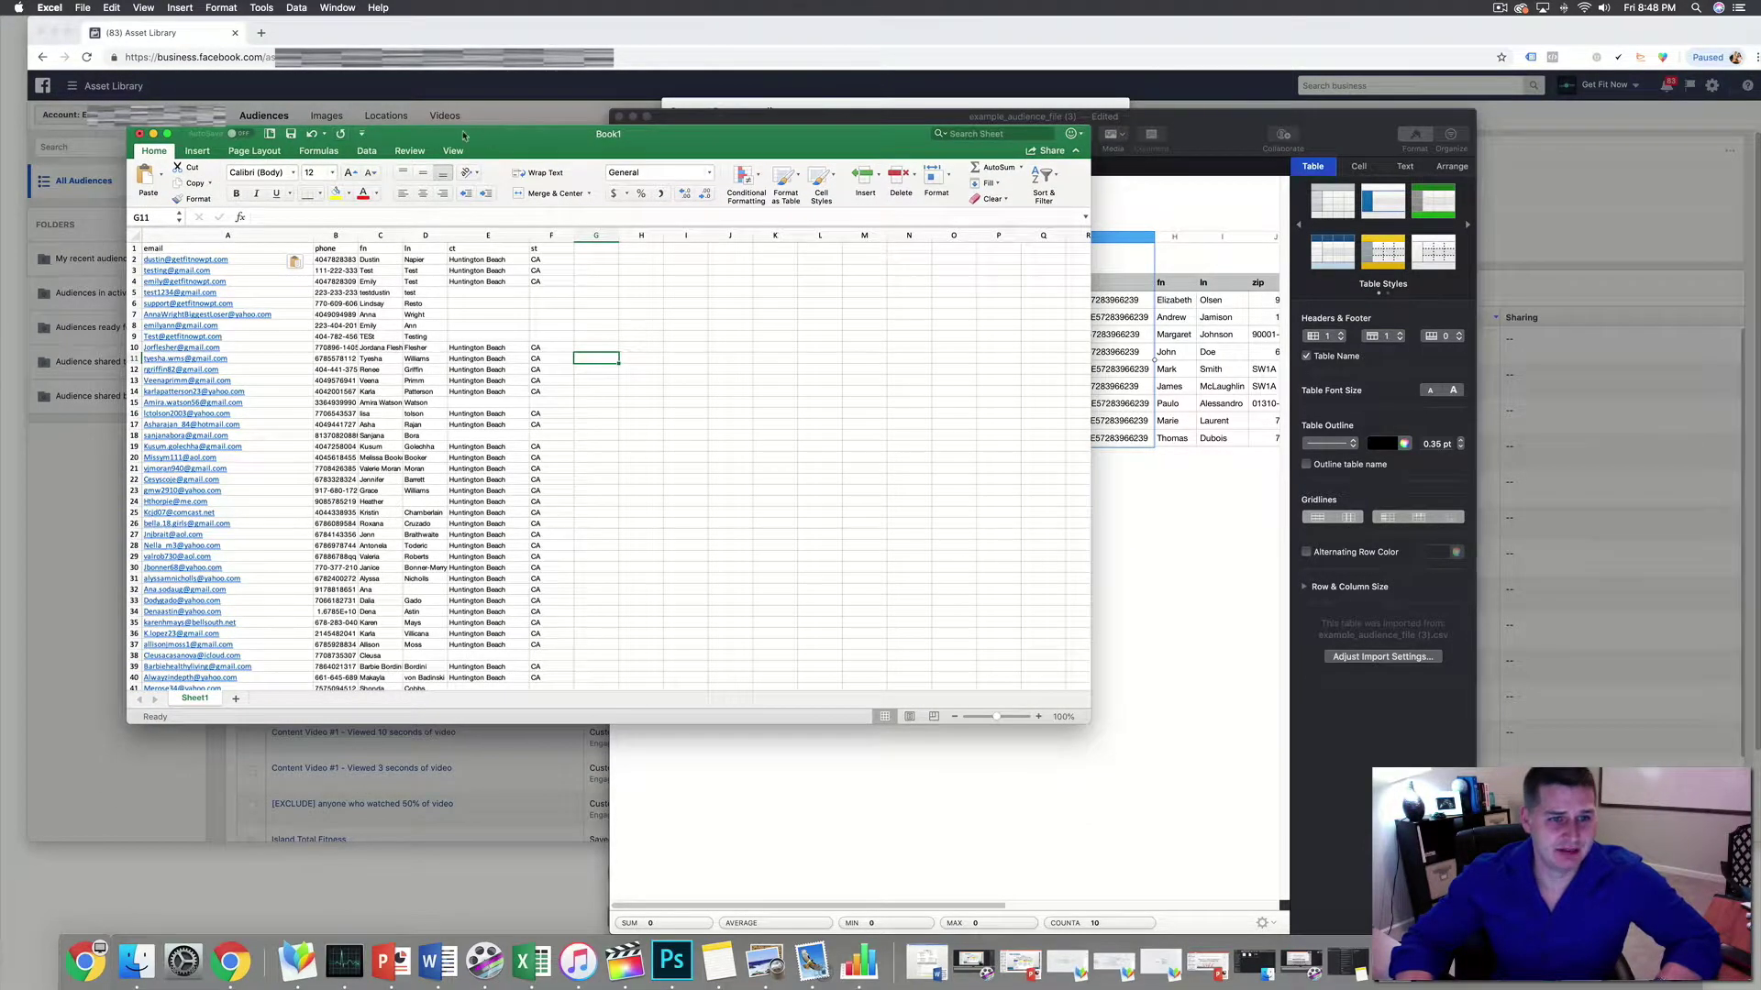
click(82, 7)
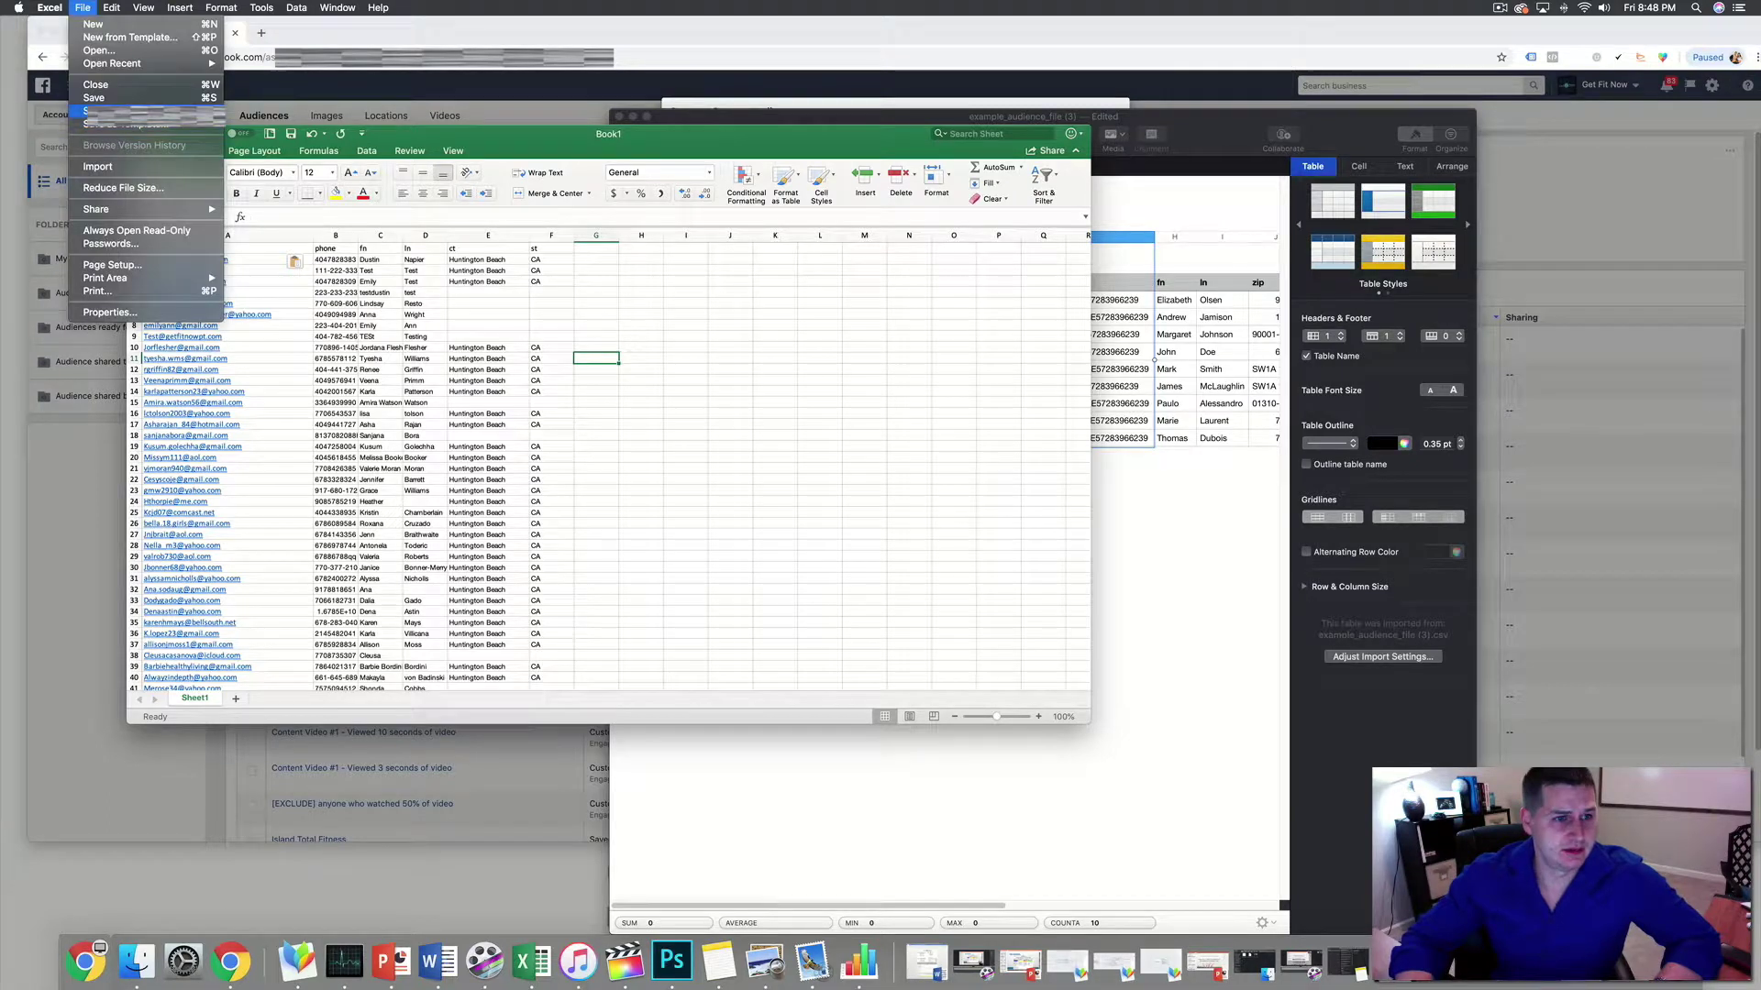
click(119, 111)
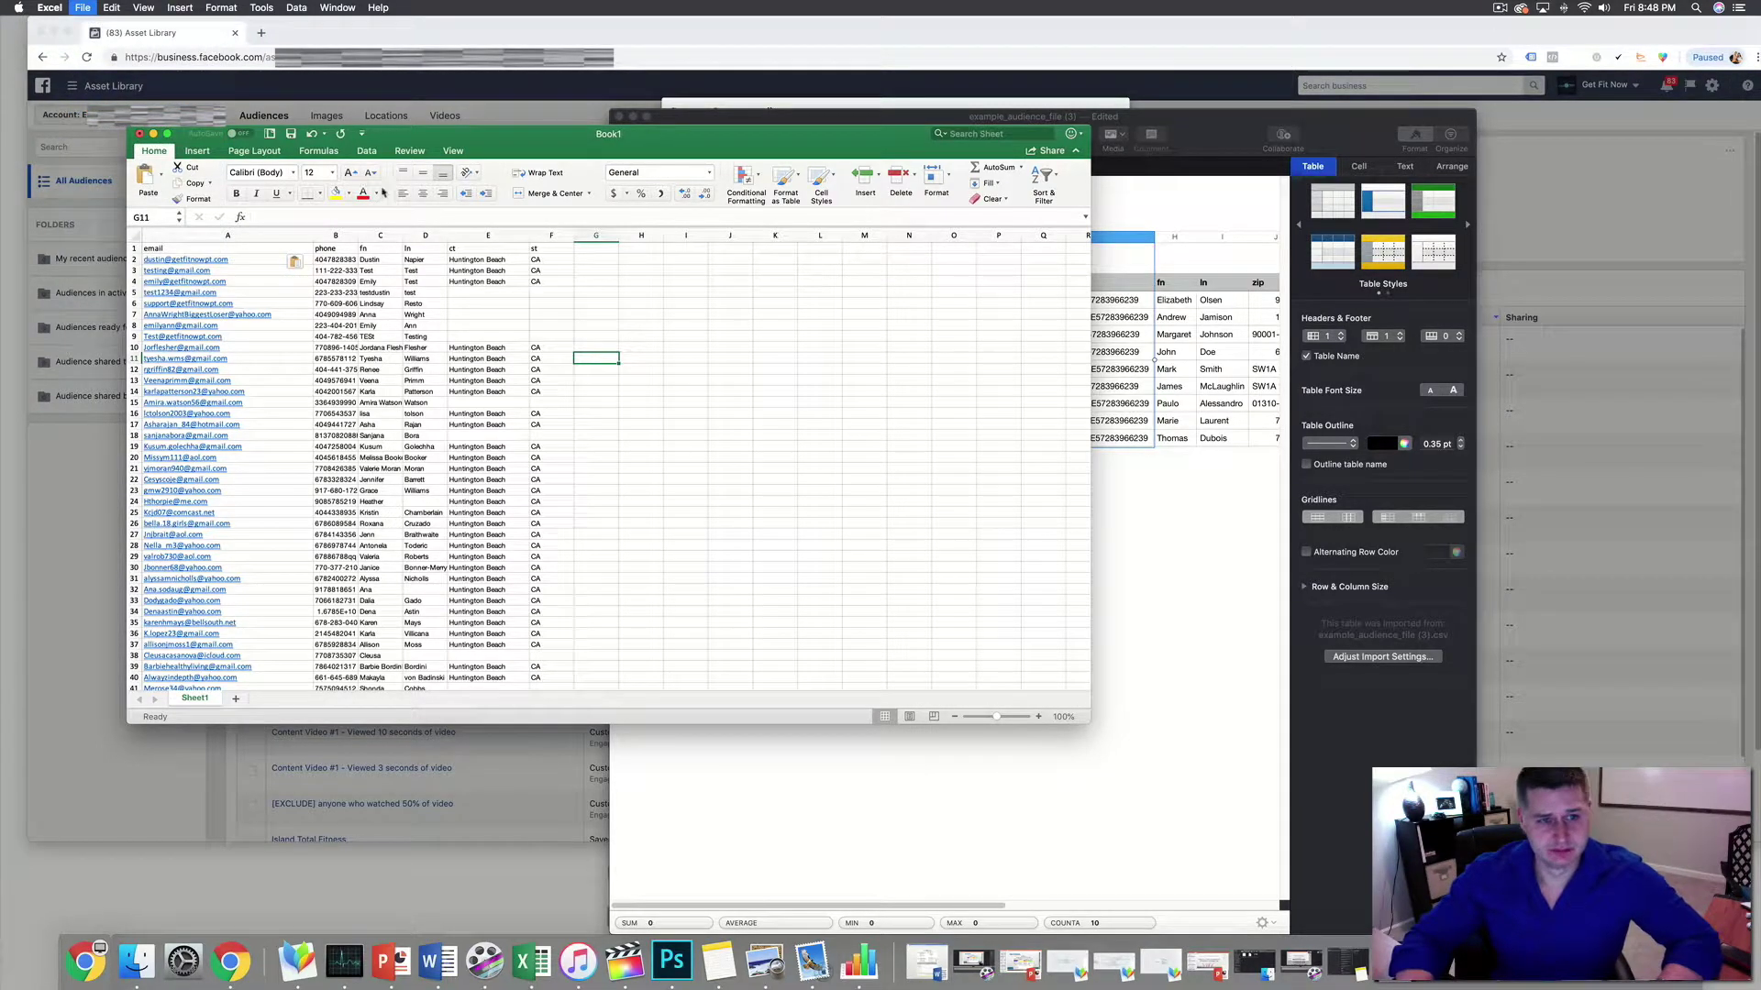
click(628, 257)
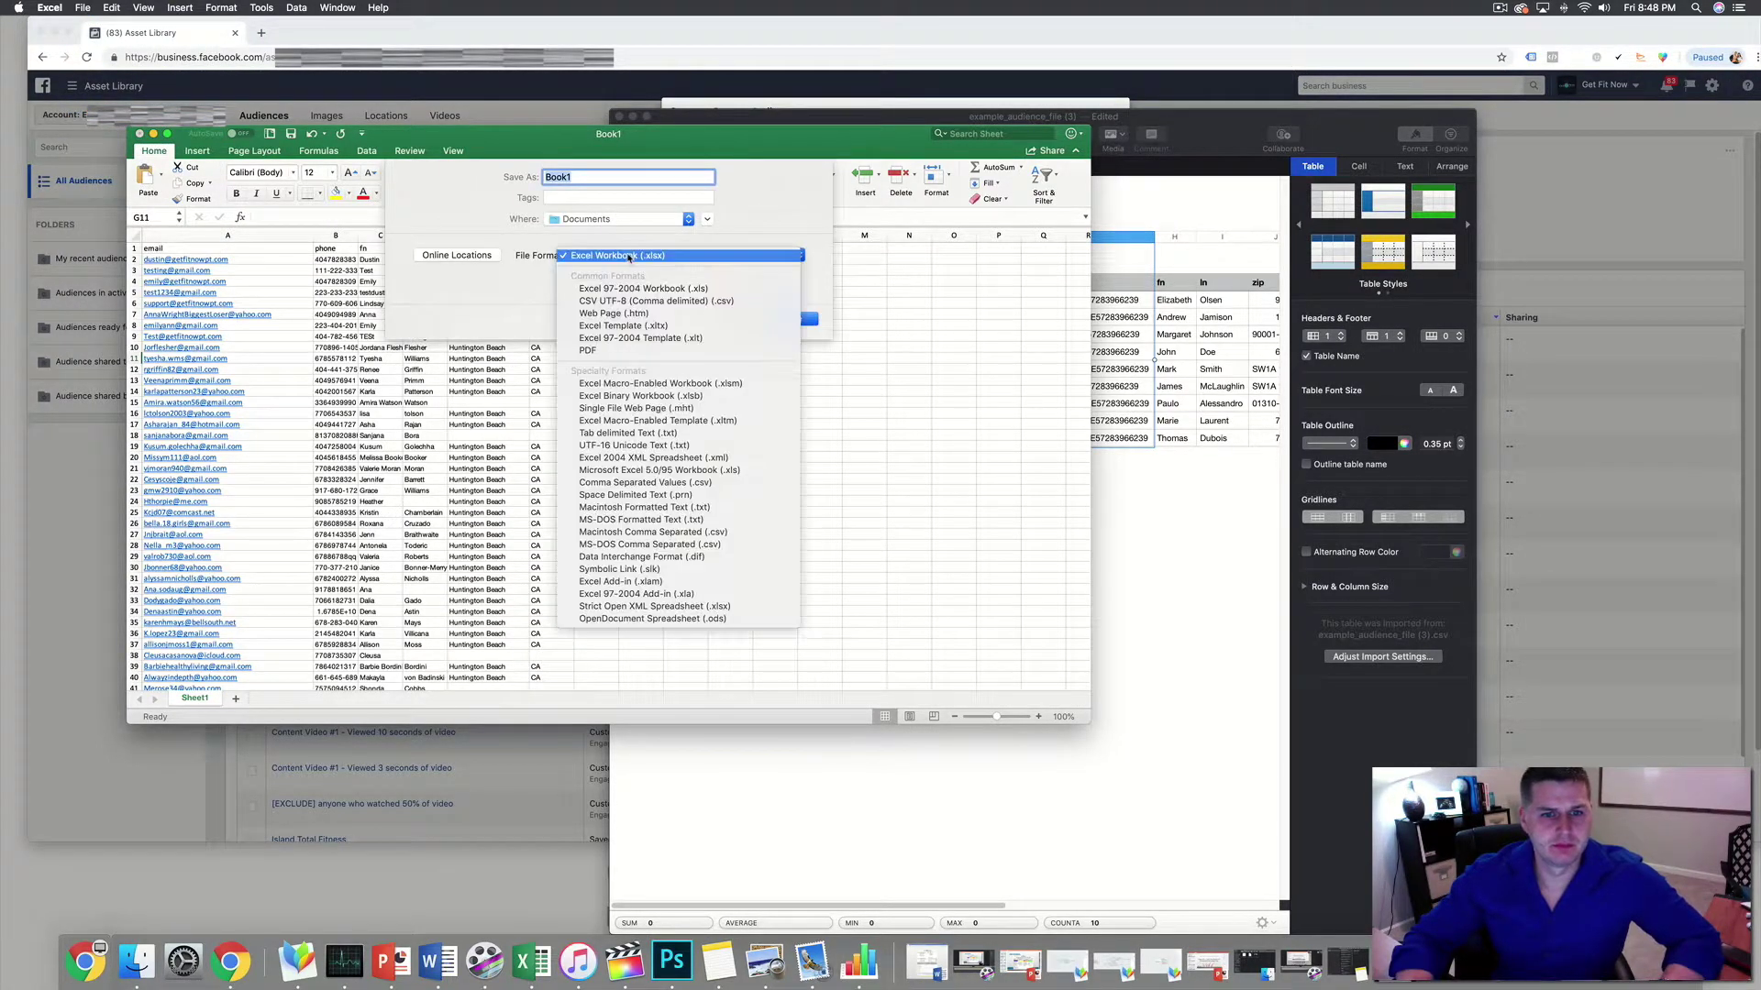
click(634, 532)
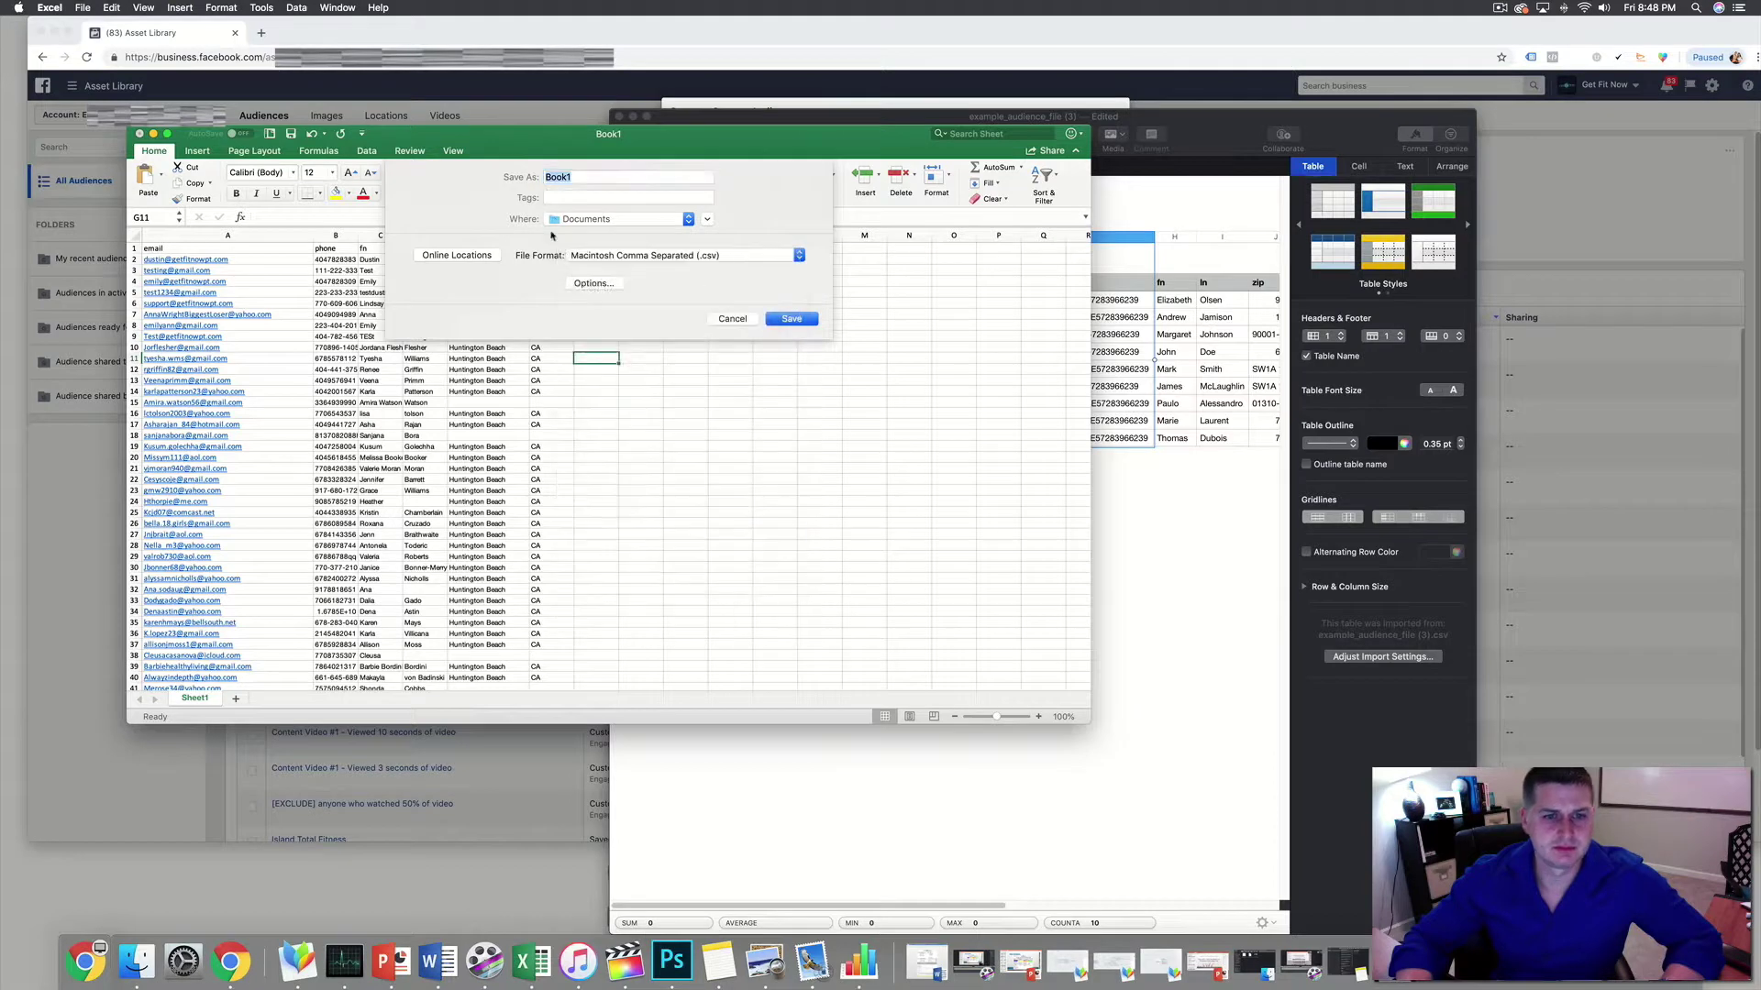
text(B)
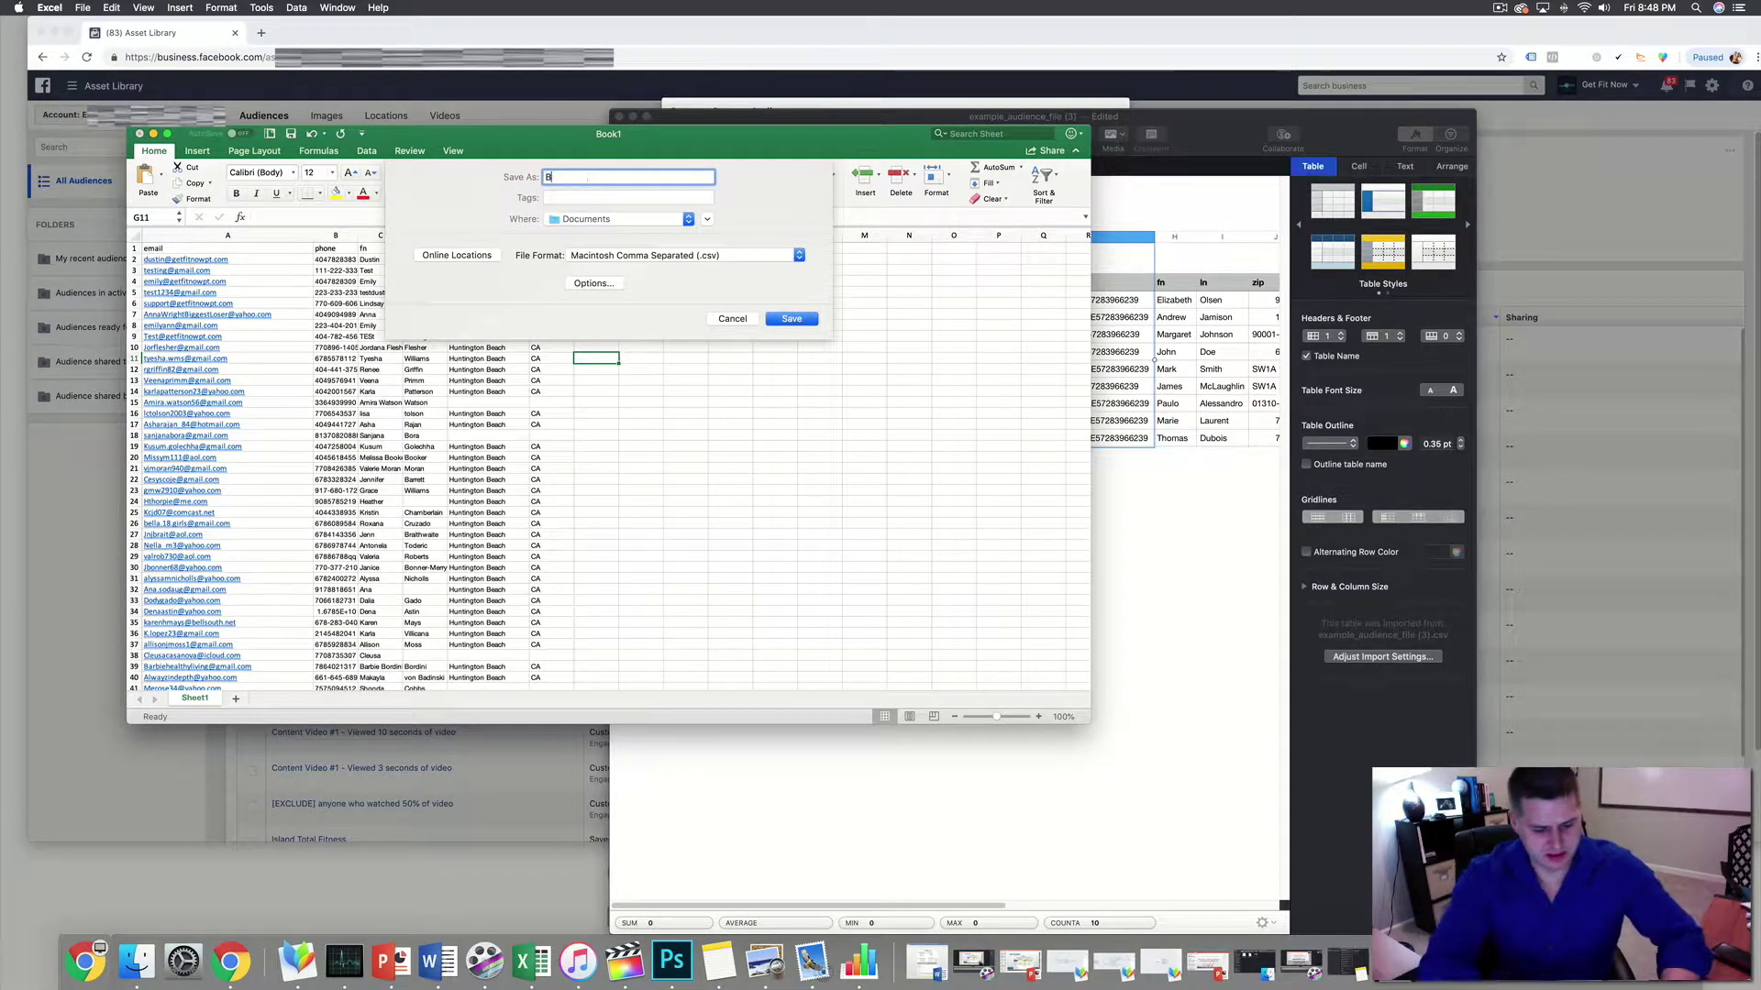
text(UYERS)
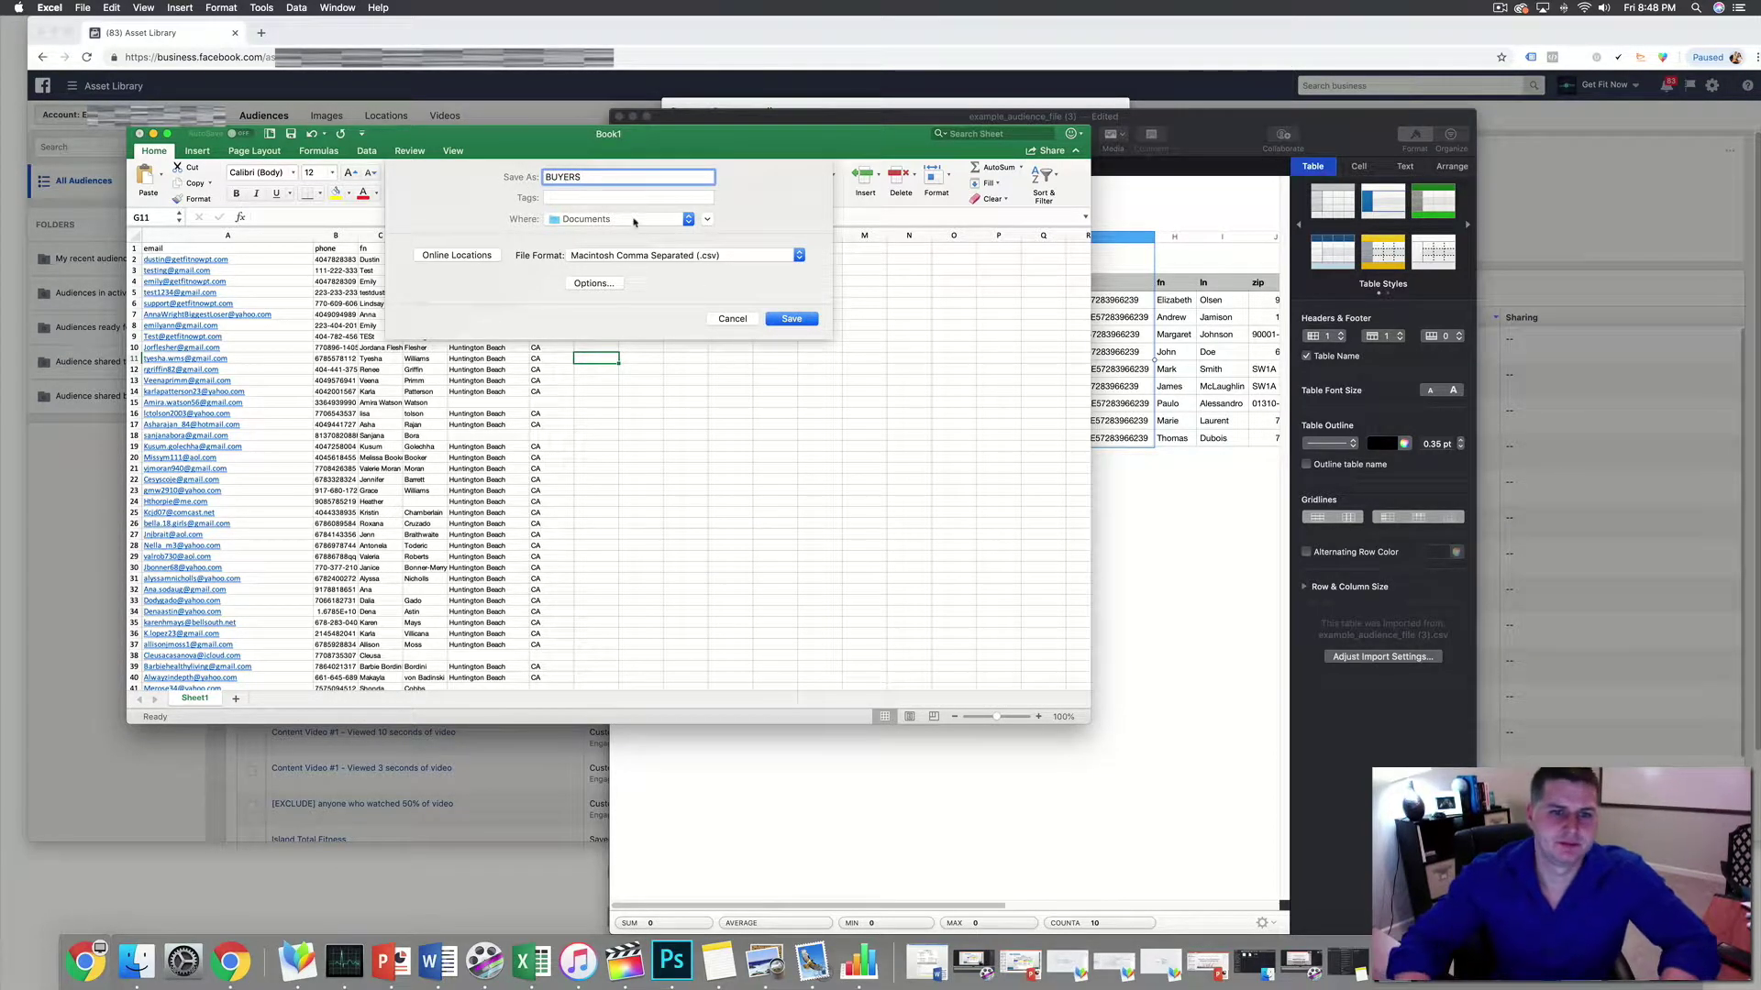
click(792, 319)
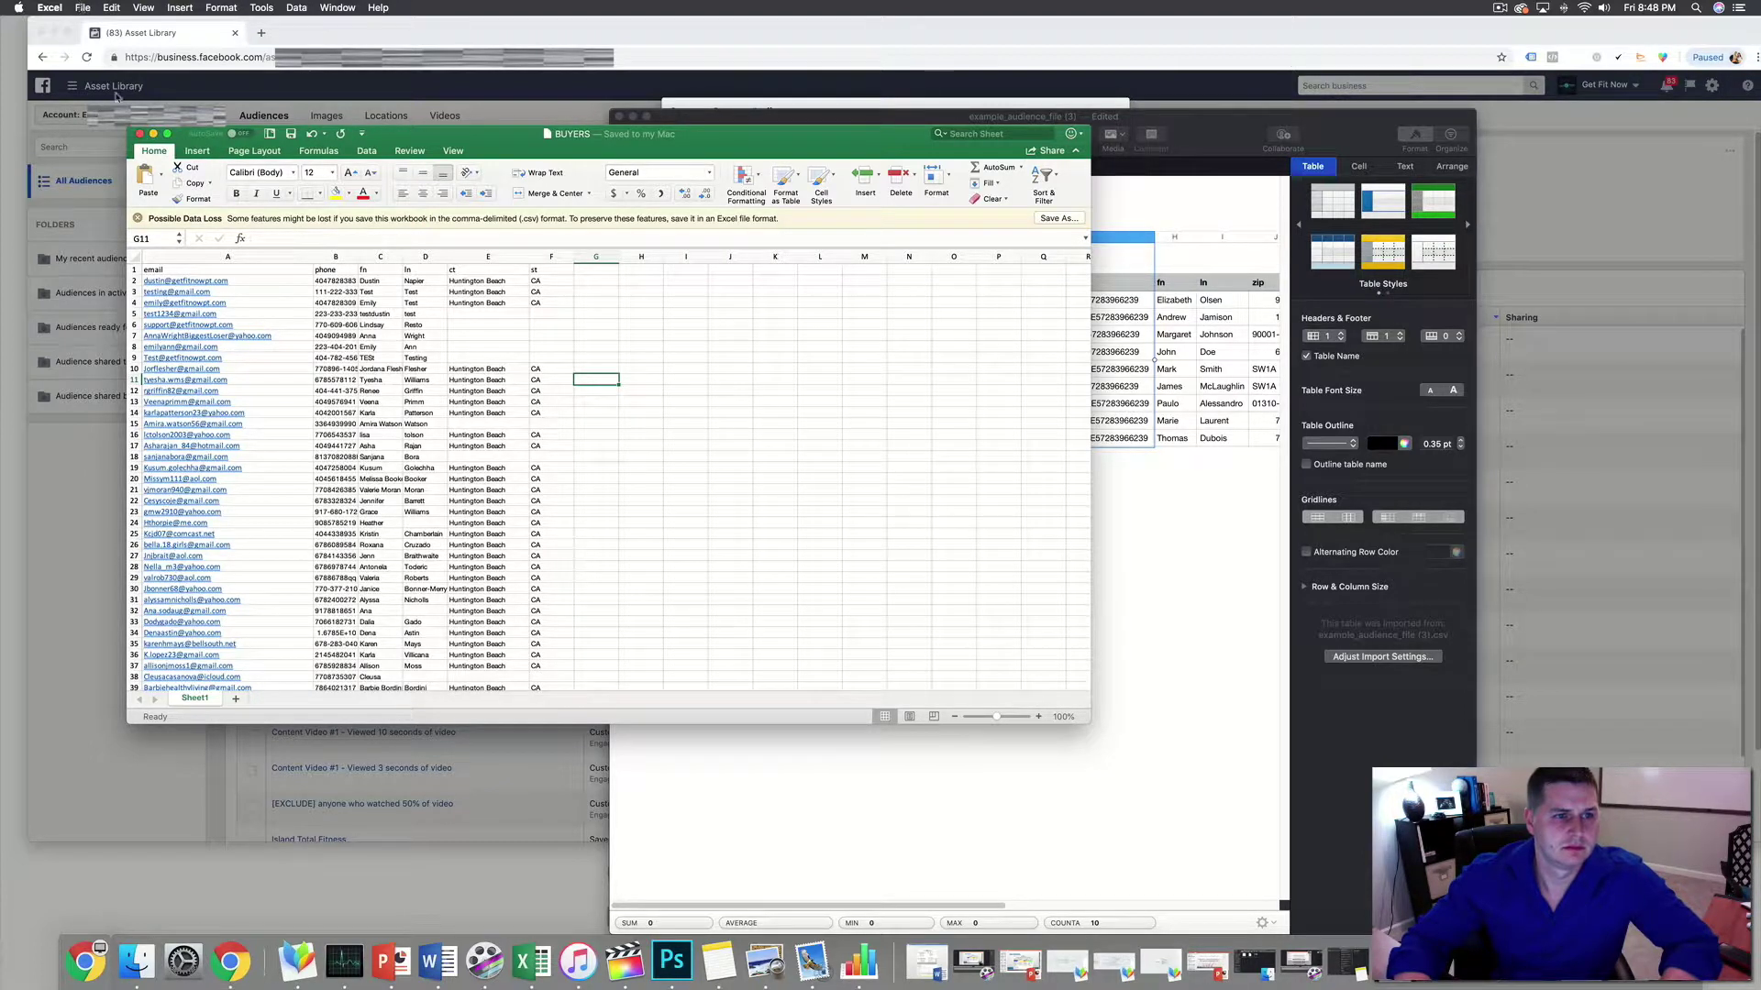
- Save another copy of the BUYERS CSV file, this time to the Desktop
click(82, 7)
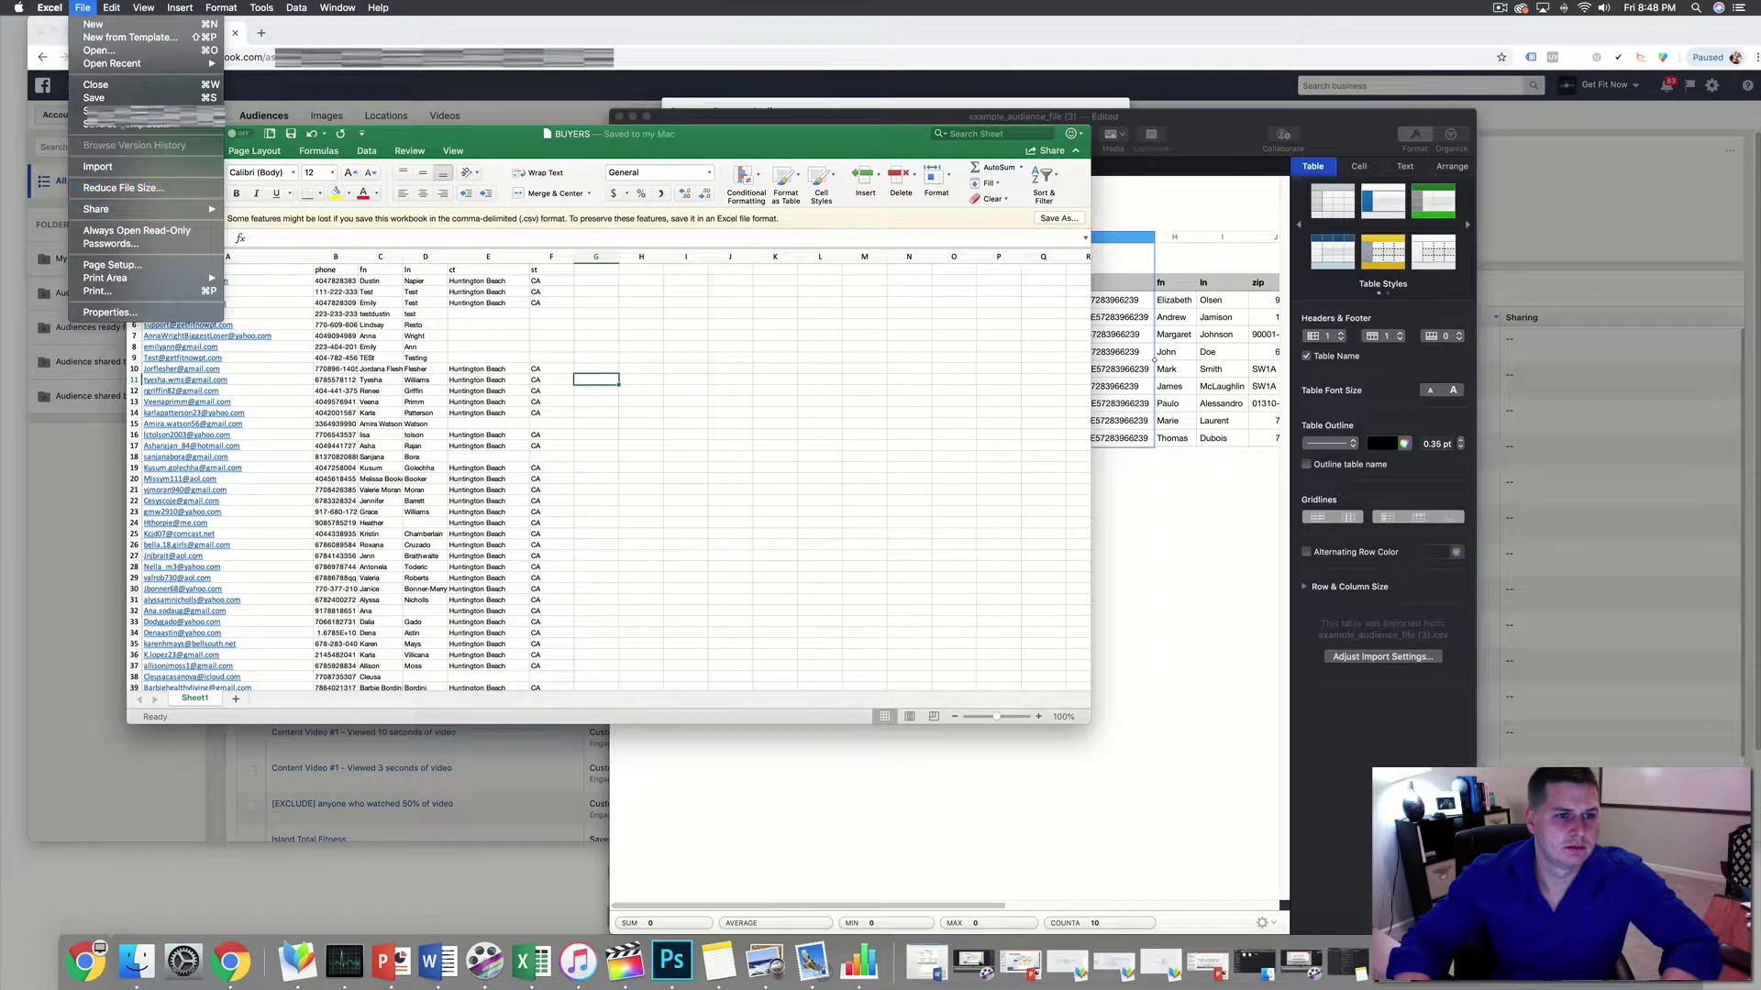
click(110, 110)
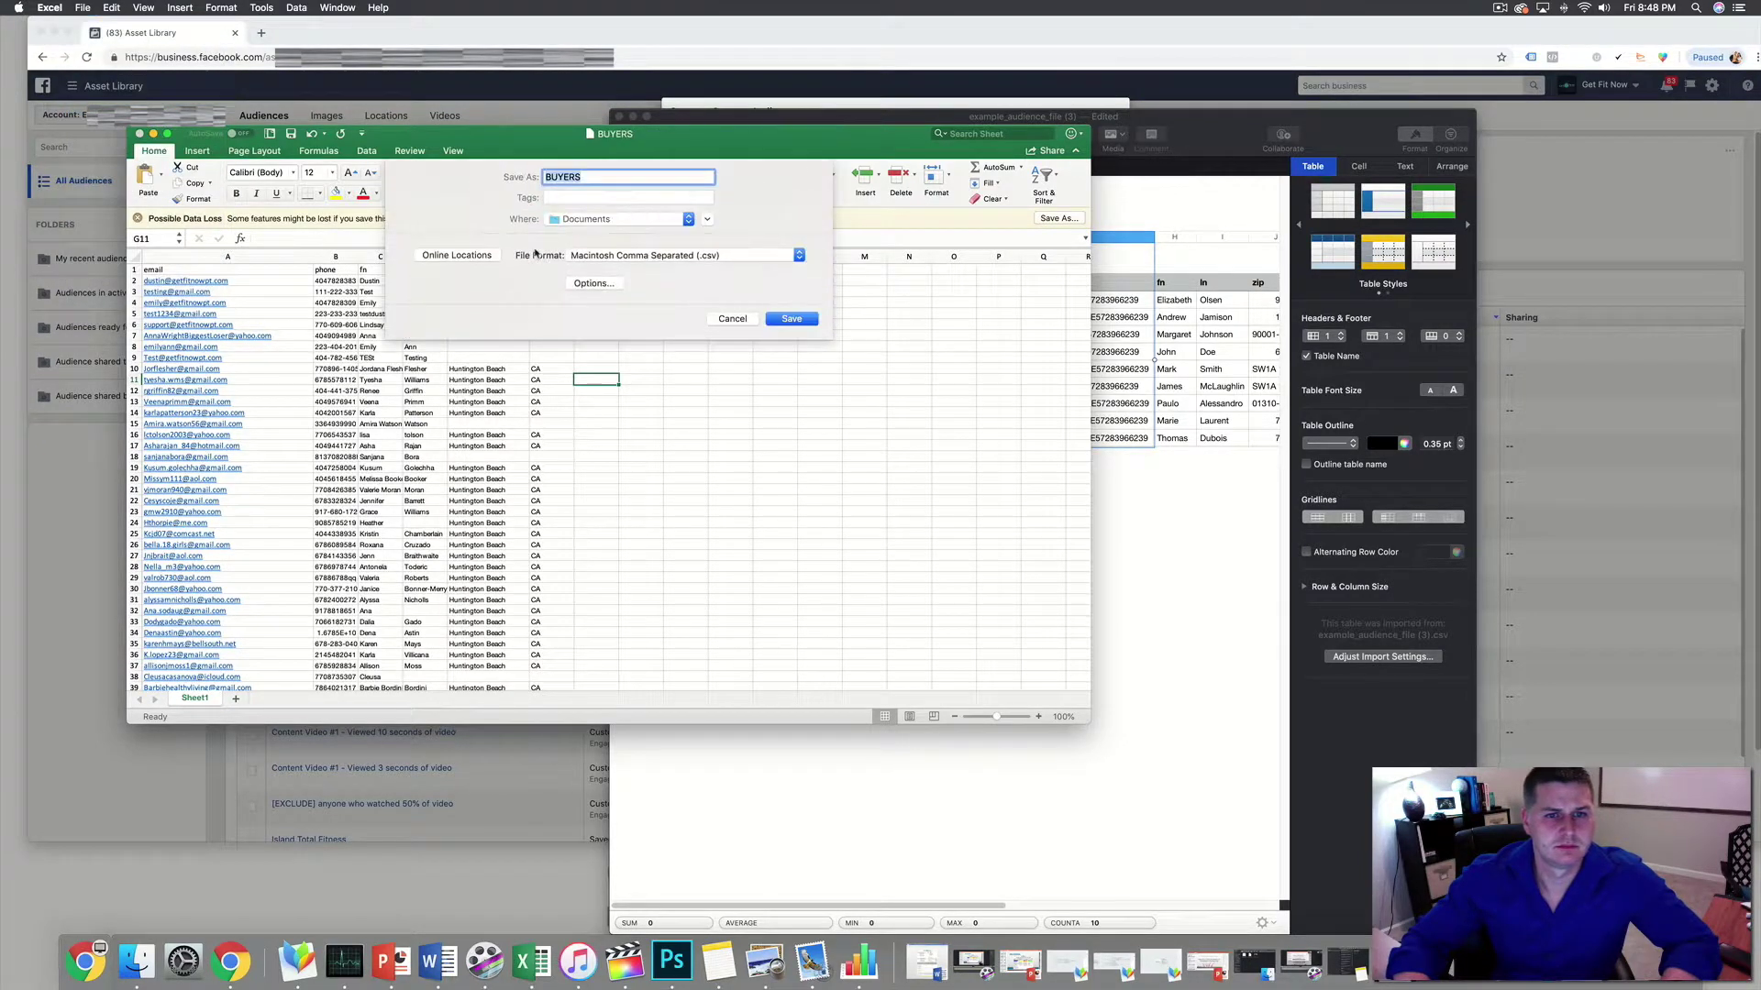
click(602, 219)
click(603, 221)
click(602, 219)
click(732, 275)
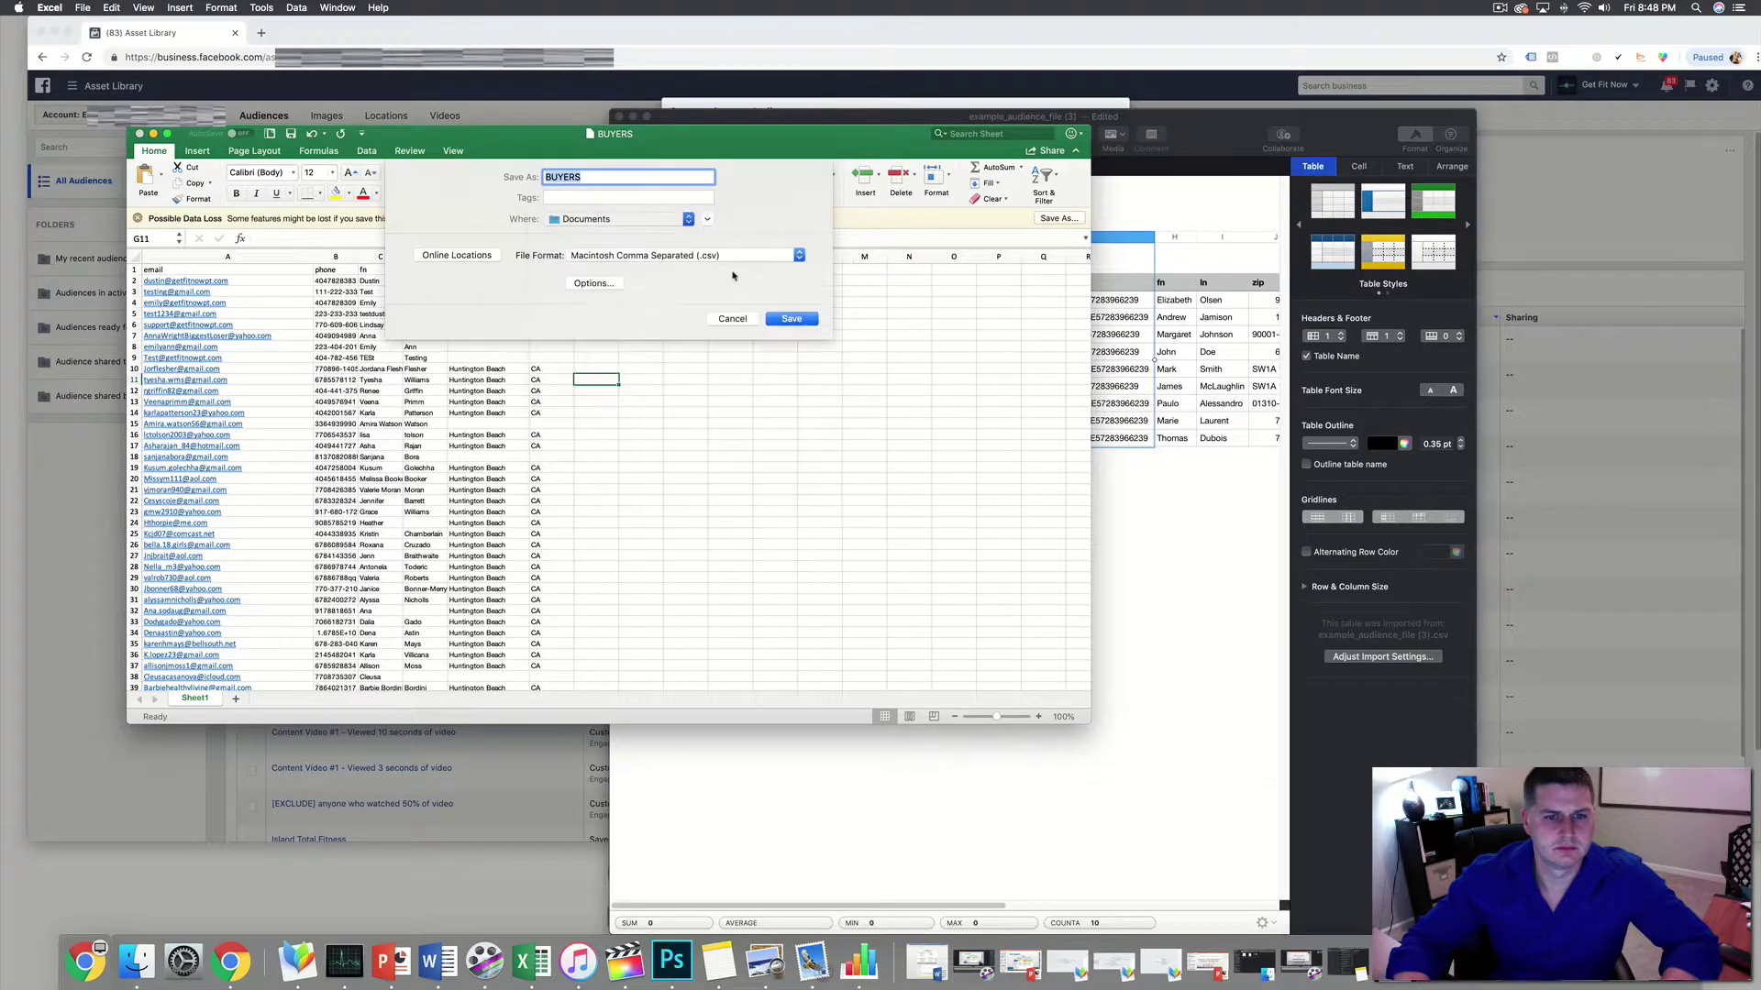
click(780, 319)
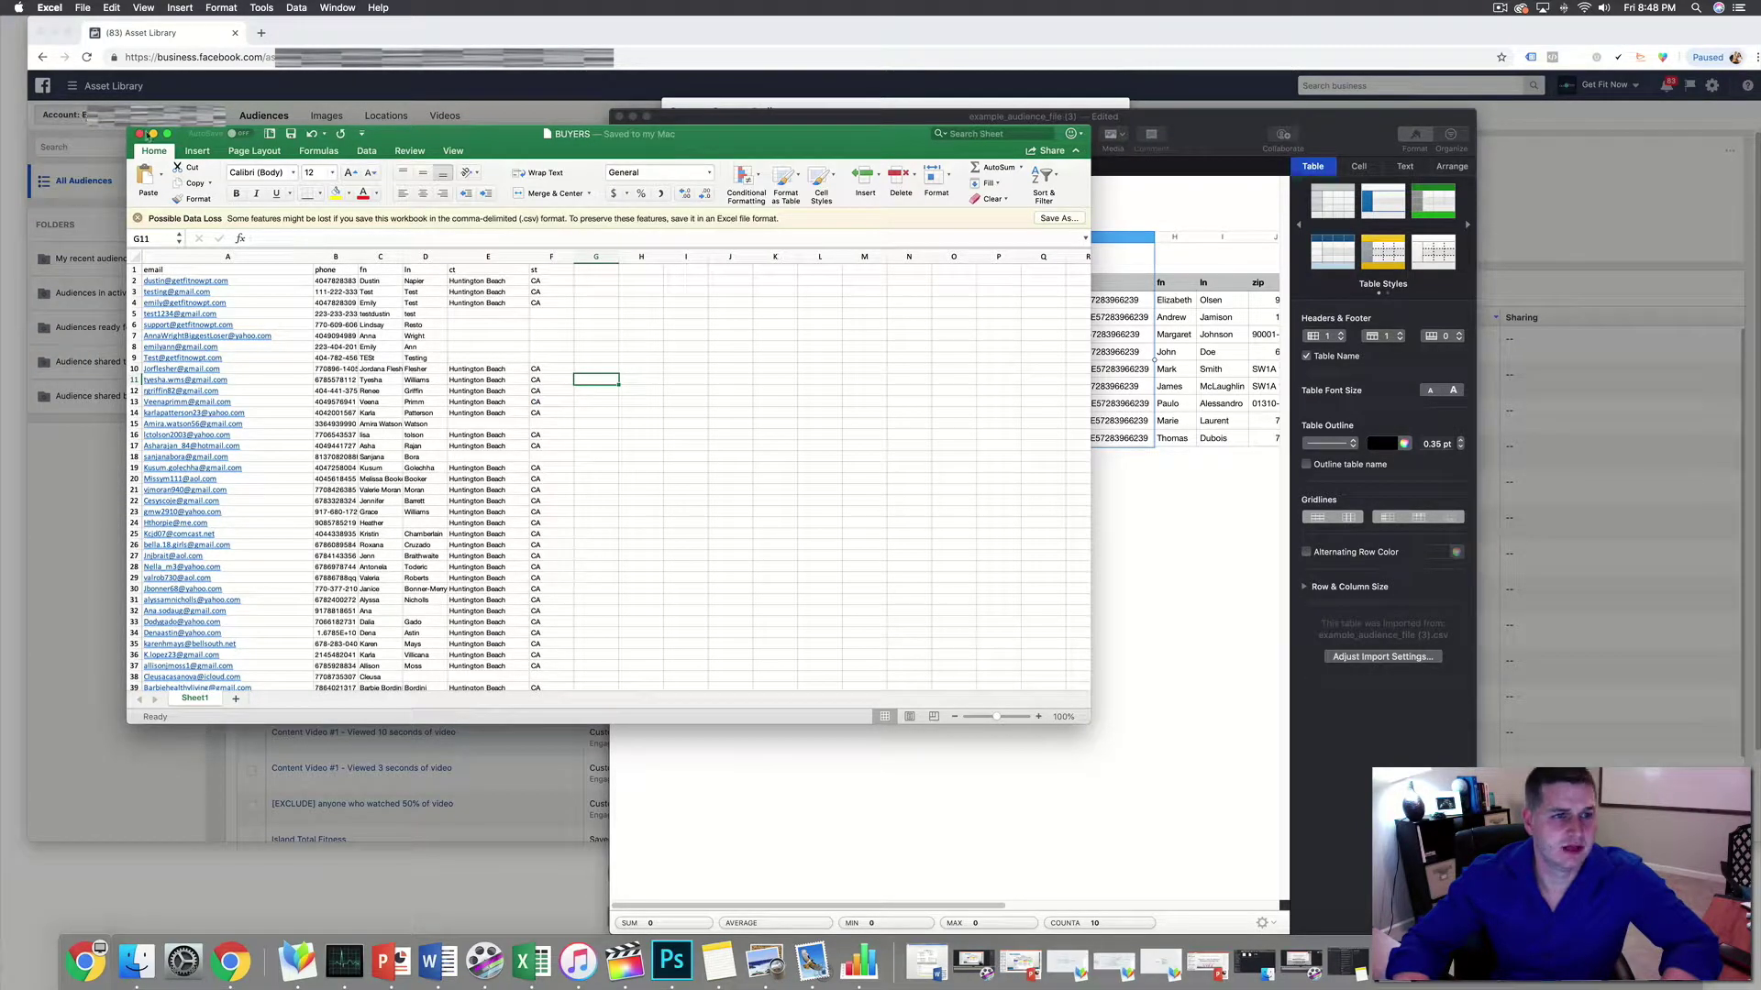
- Minimize the workbook, switch to Facebook's Asset Library in Chrome, and add BUYERS.csv from the Desktop as the custom audience's customer file
click(153, 135)
click(631, 92)
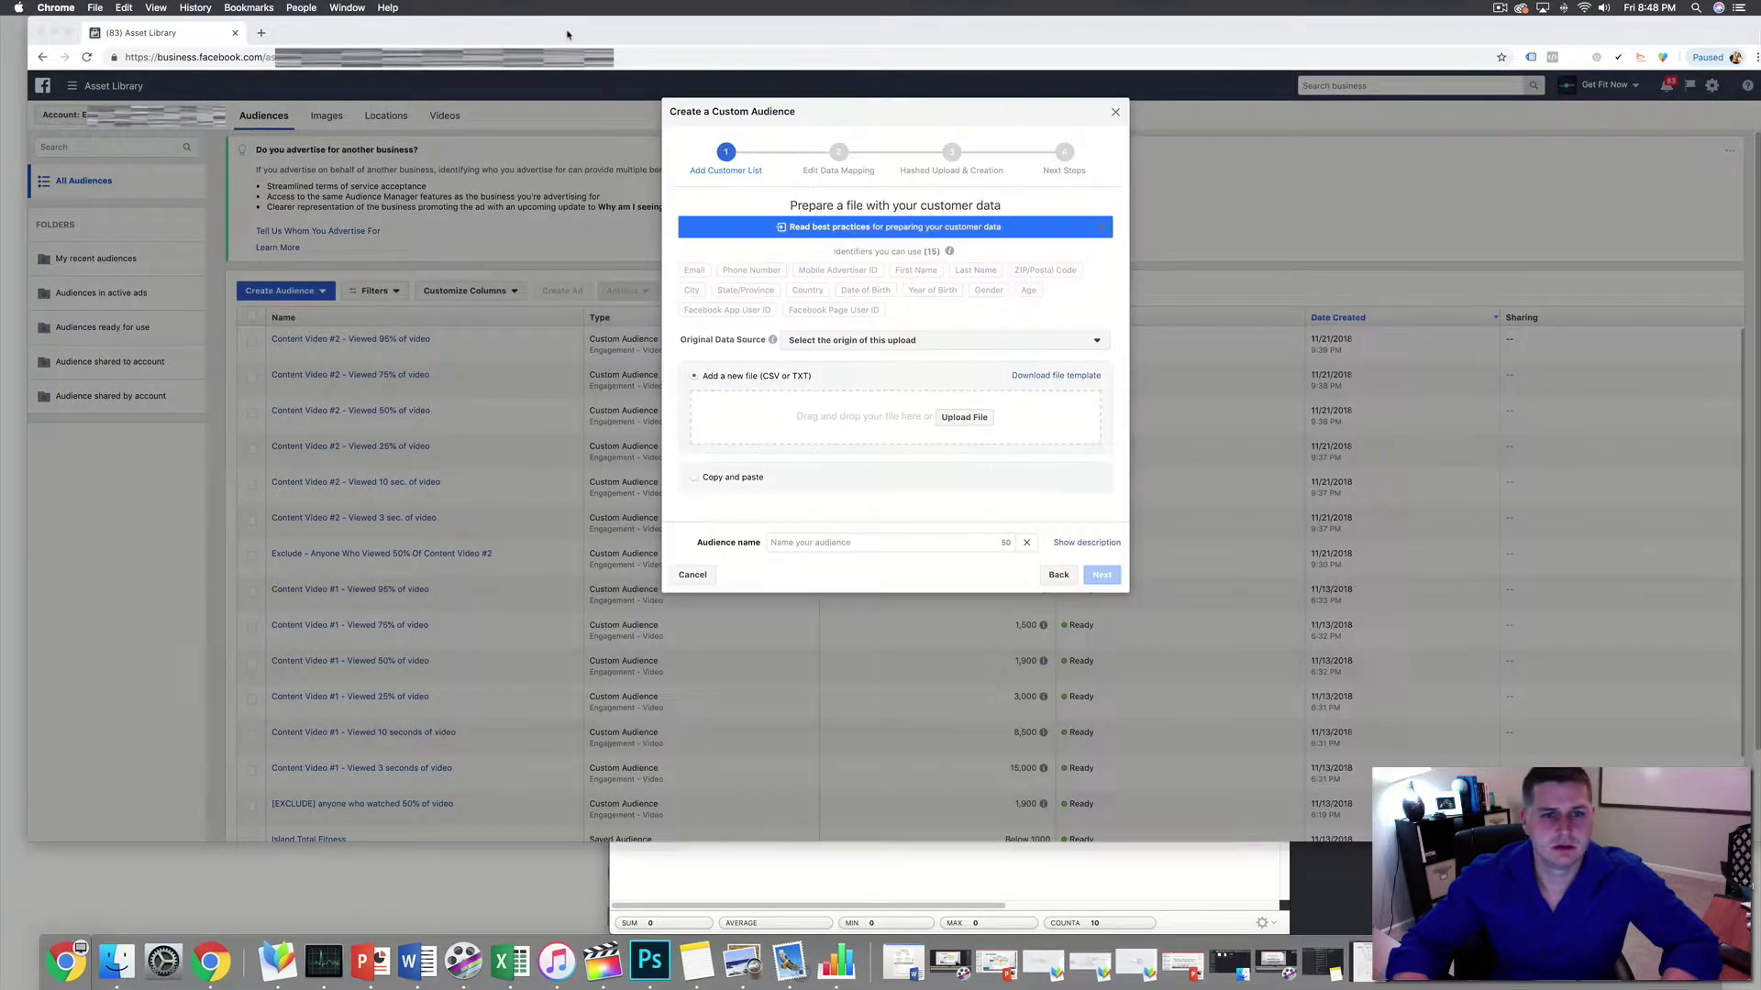
click(965, 418)
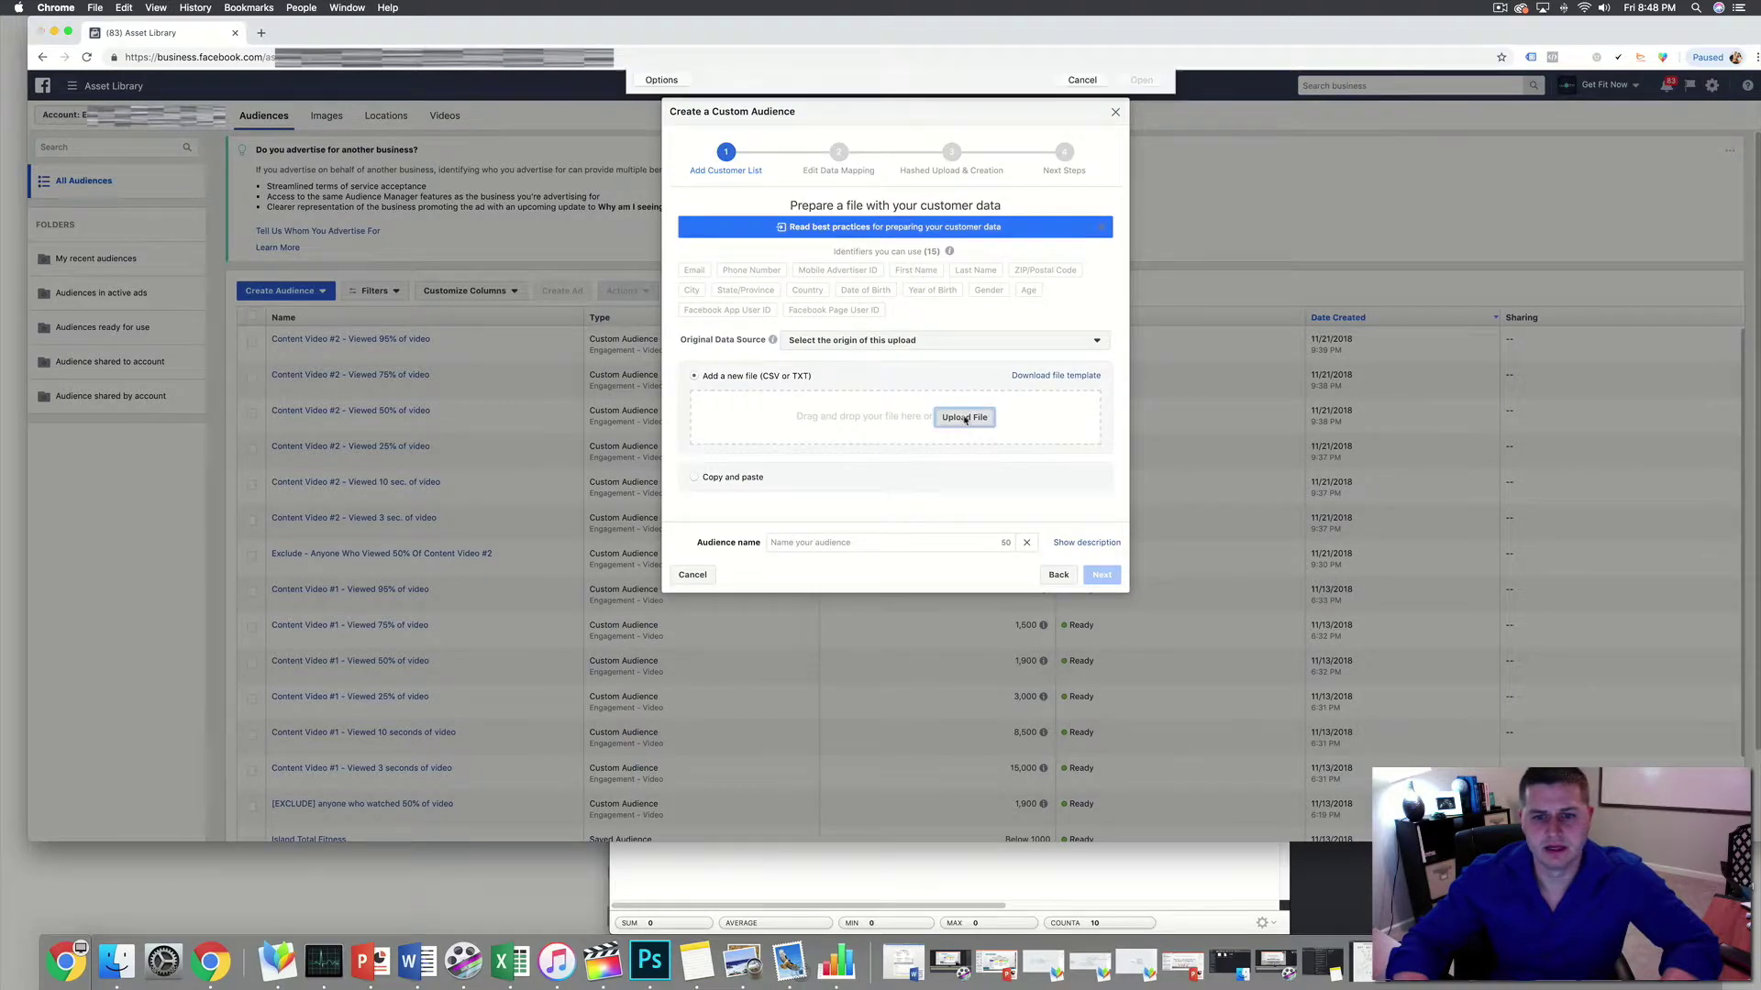
drag(1223, 54, 1102, 45)
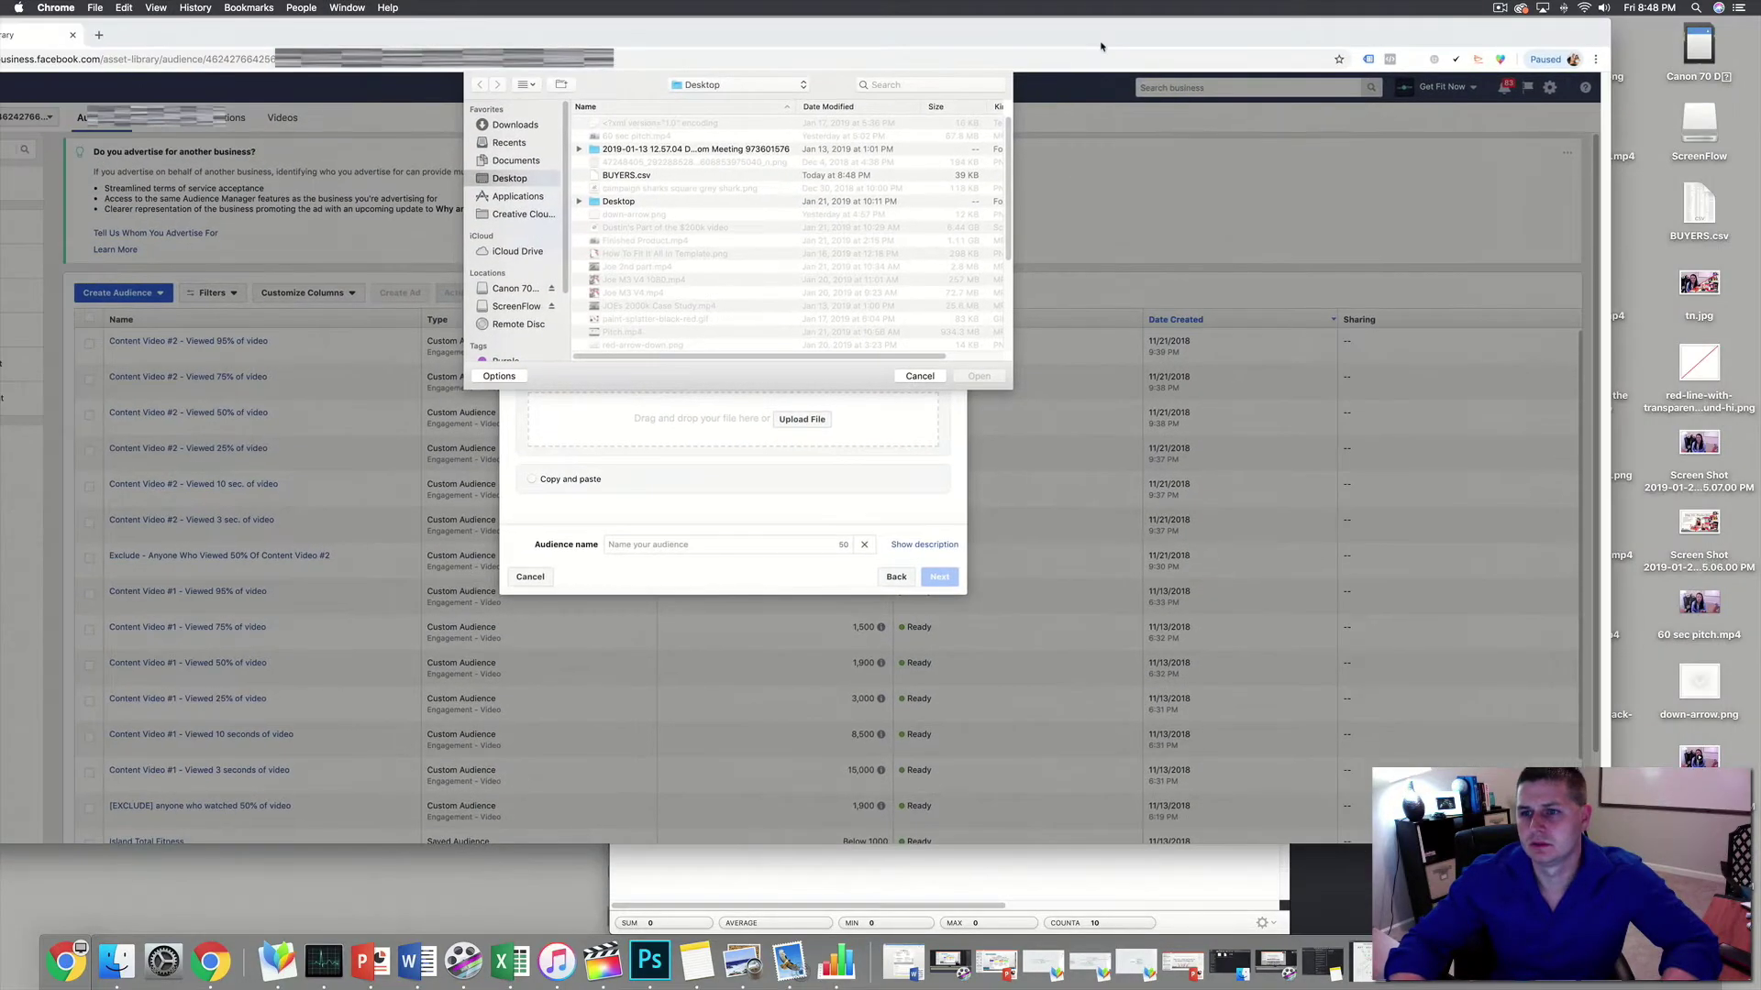
drag(1712, 196, 924, 221)
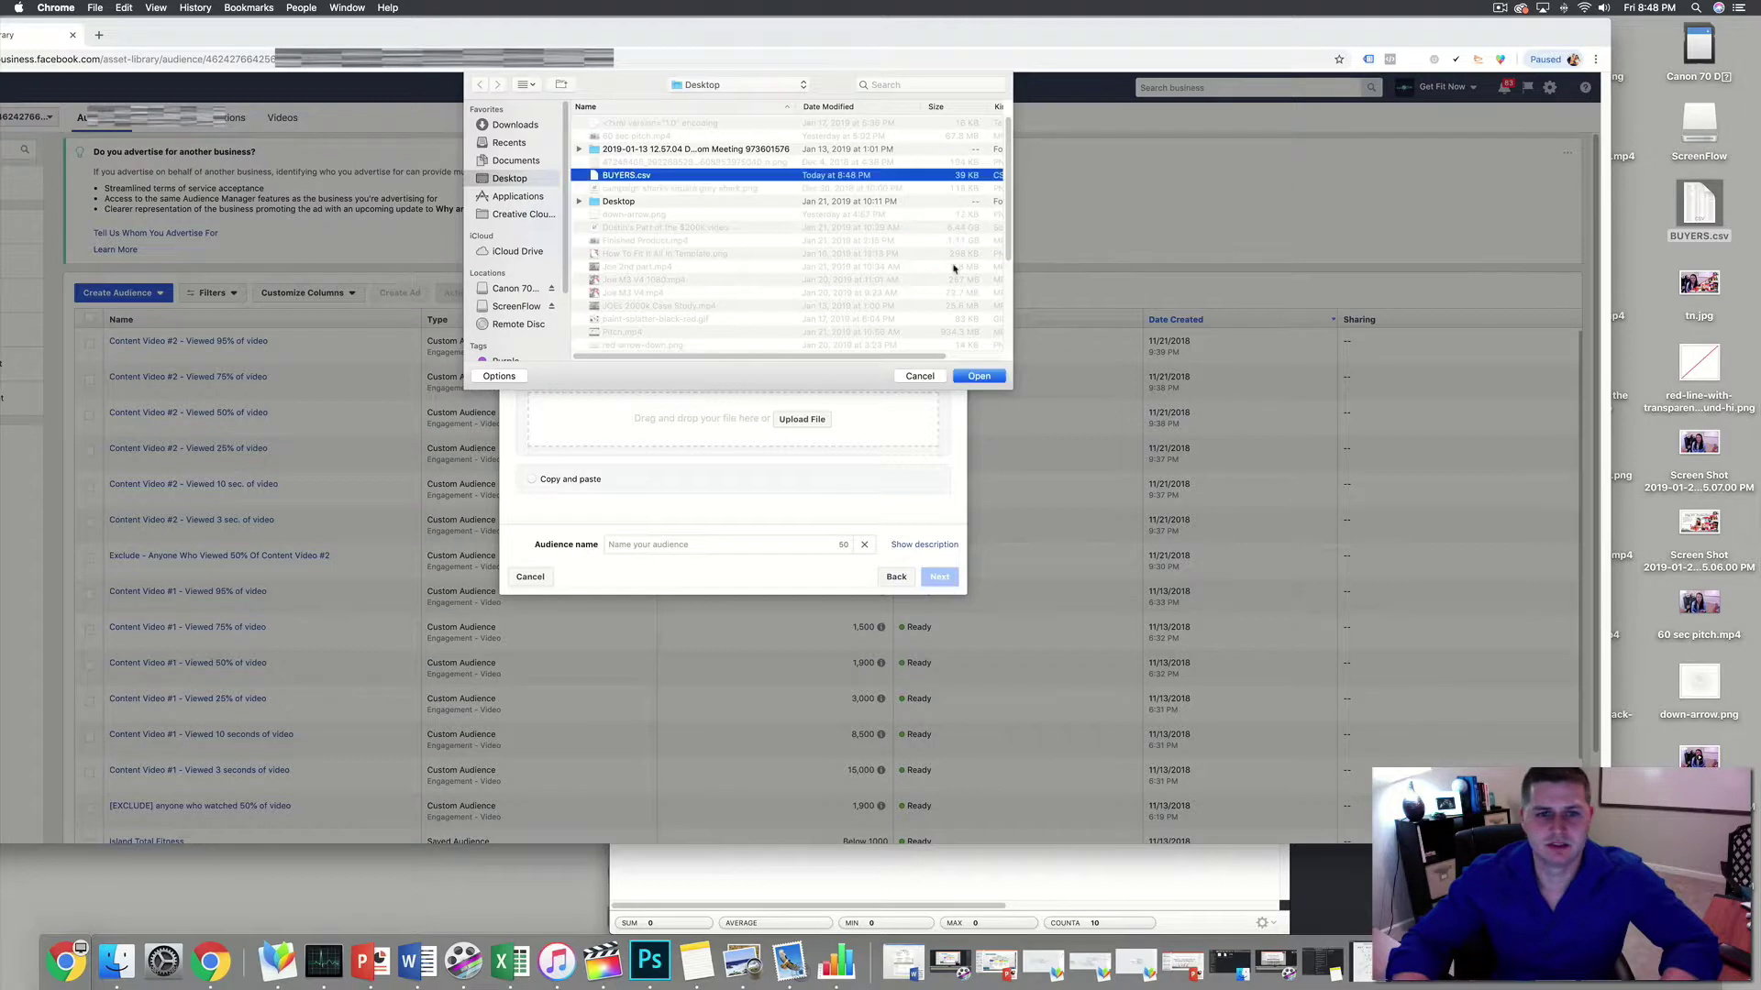
click(979, 375)
drag(692, 38, 866, 47)
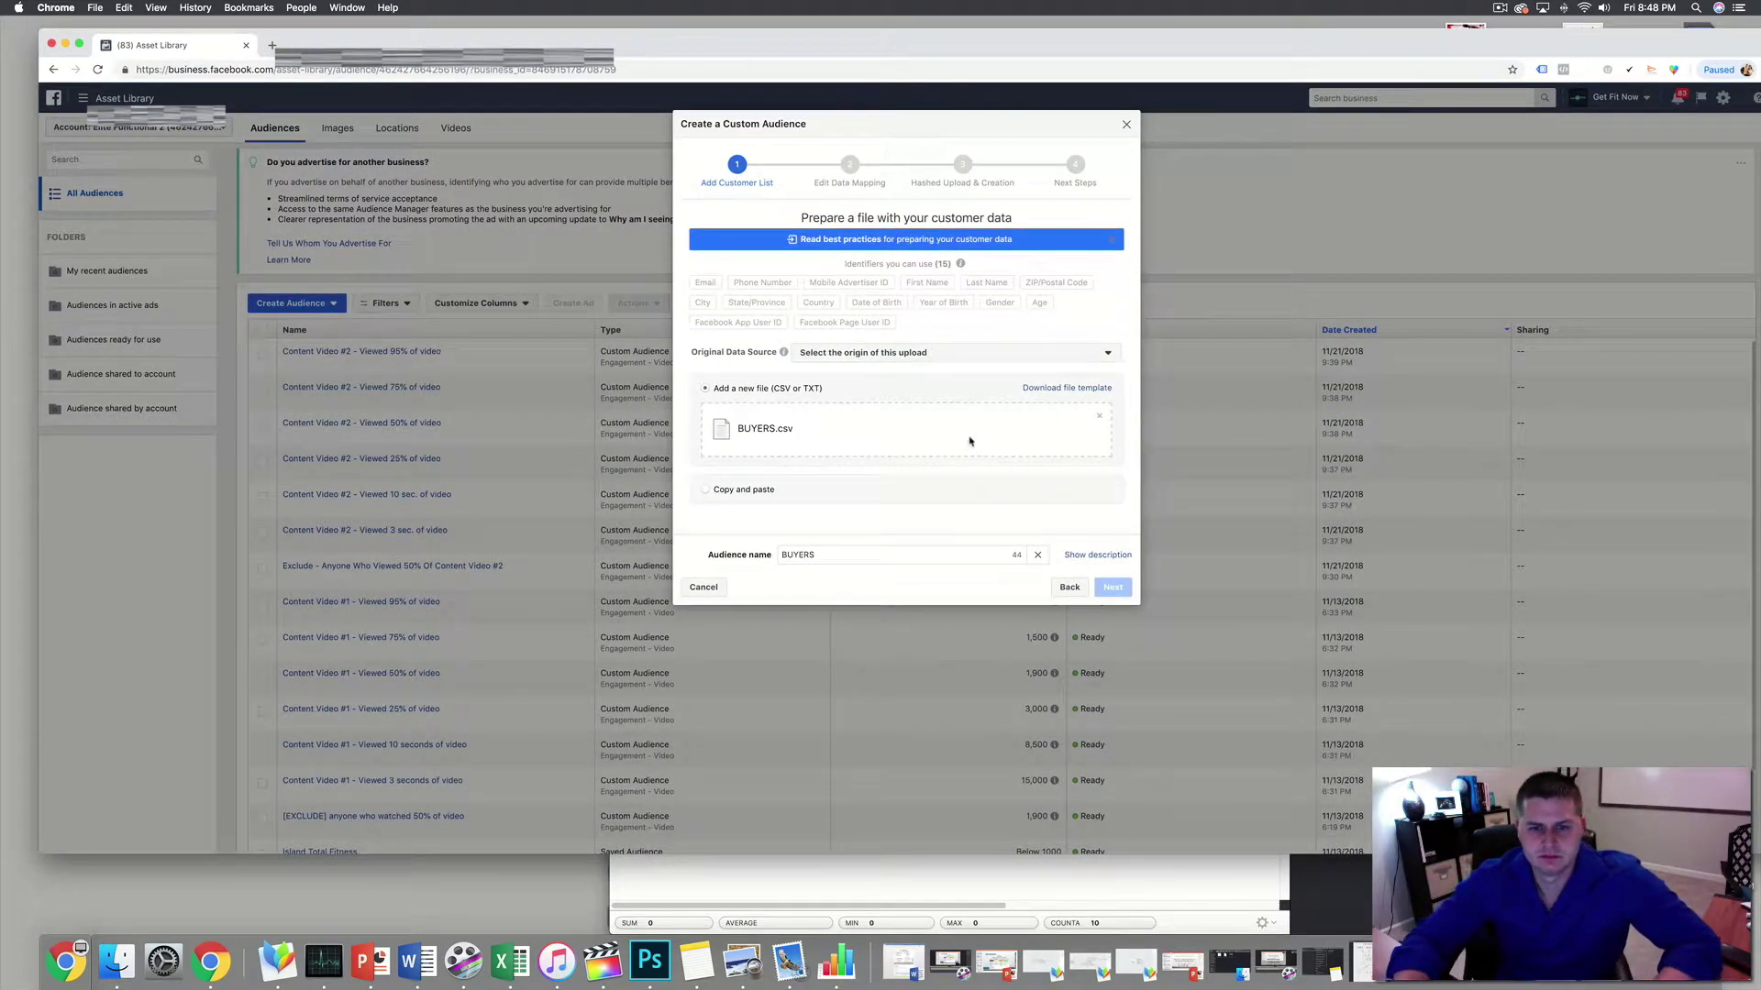
- Set the original data source to Directly from customers and continue to the data mapping
click(919, 355)
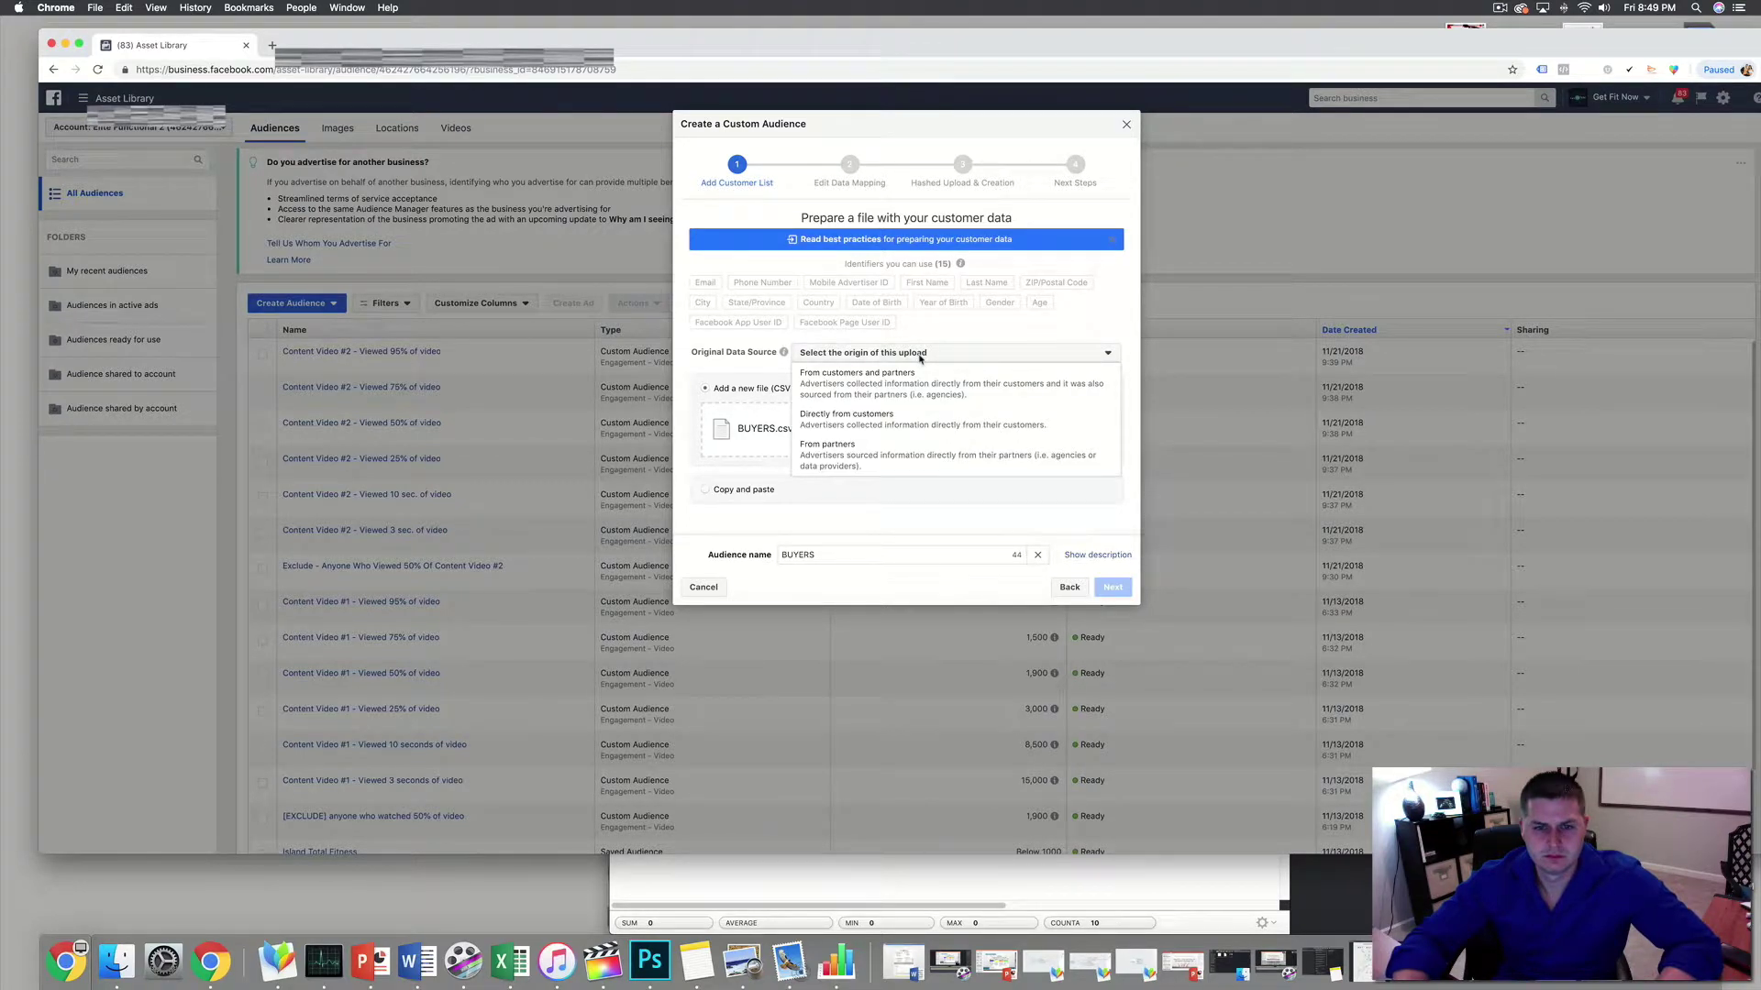
click(859, 418)
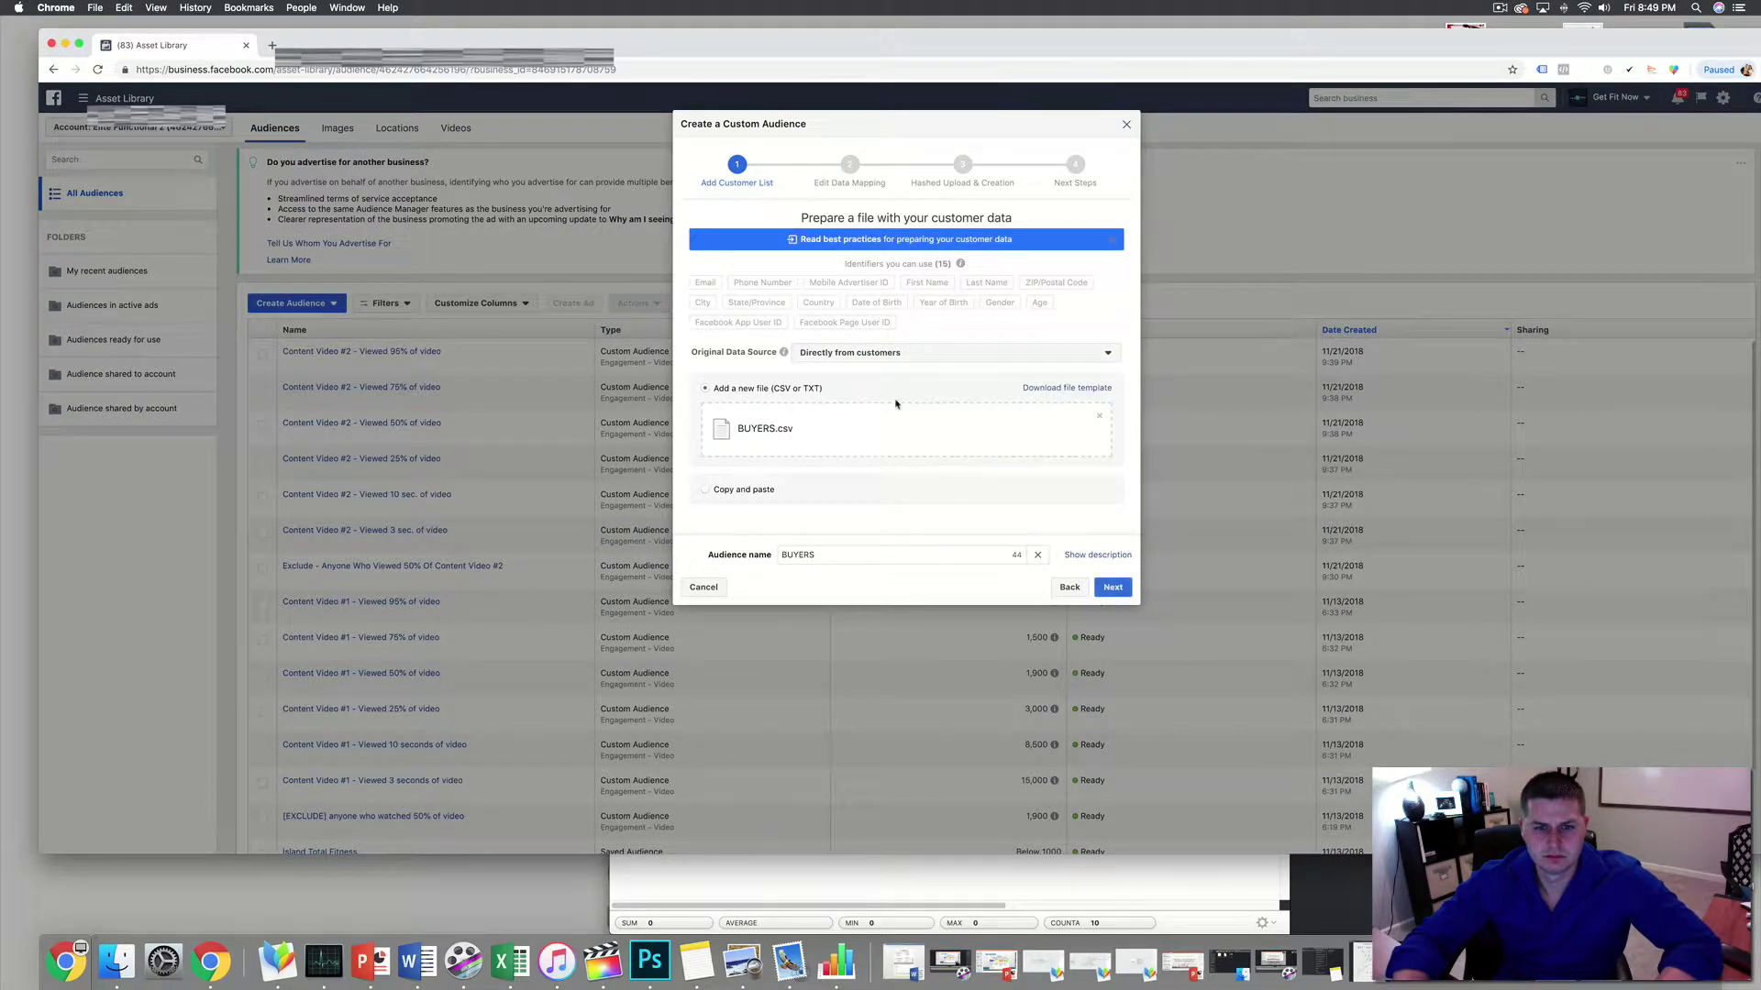
click(846, 357)
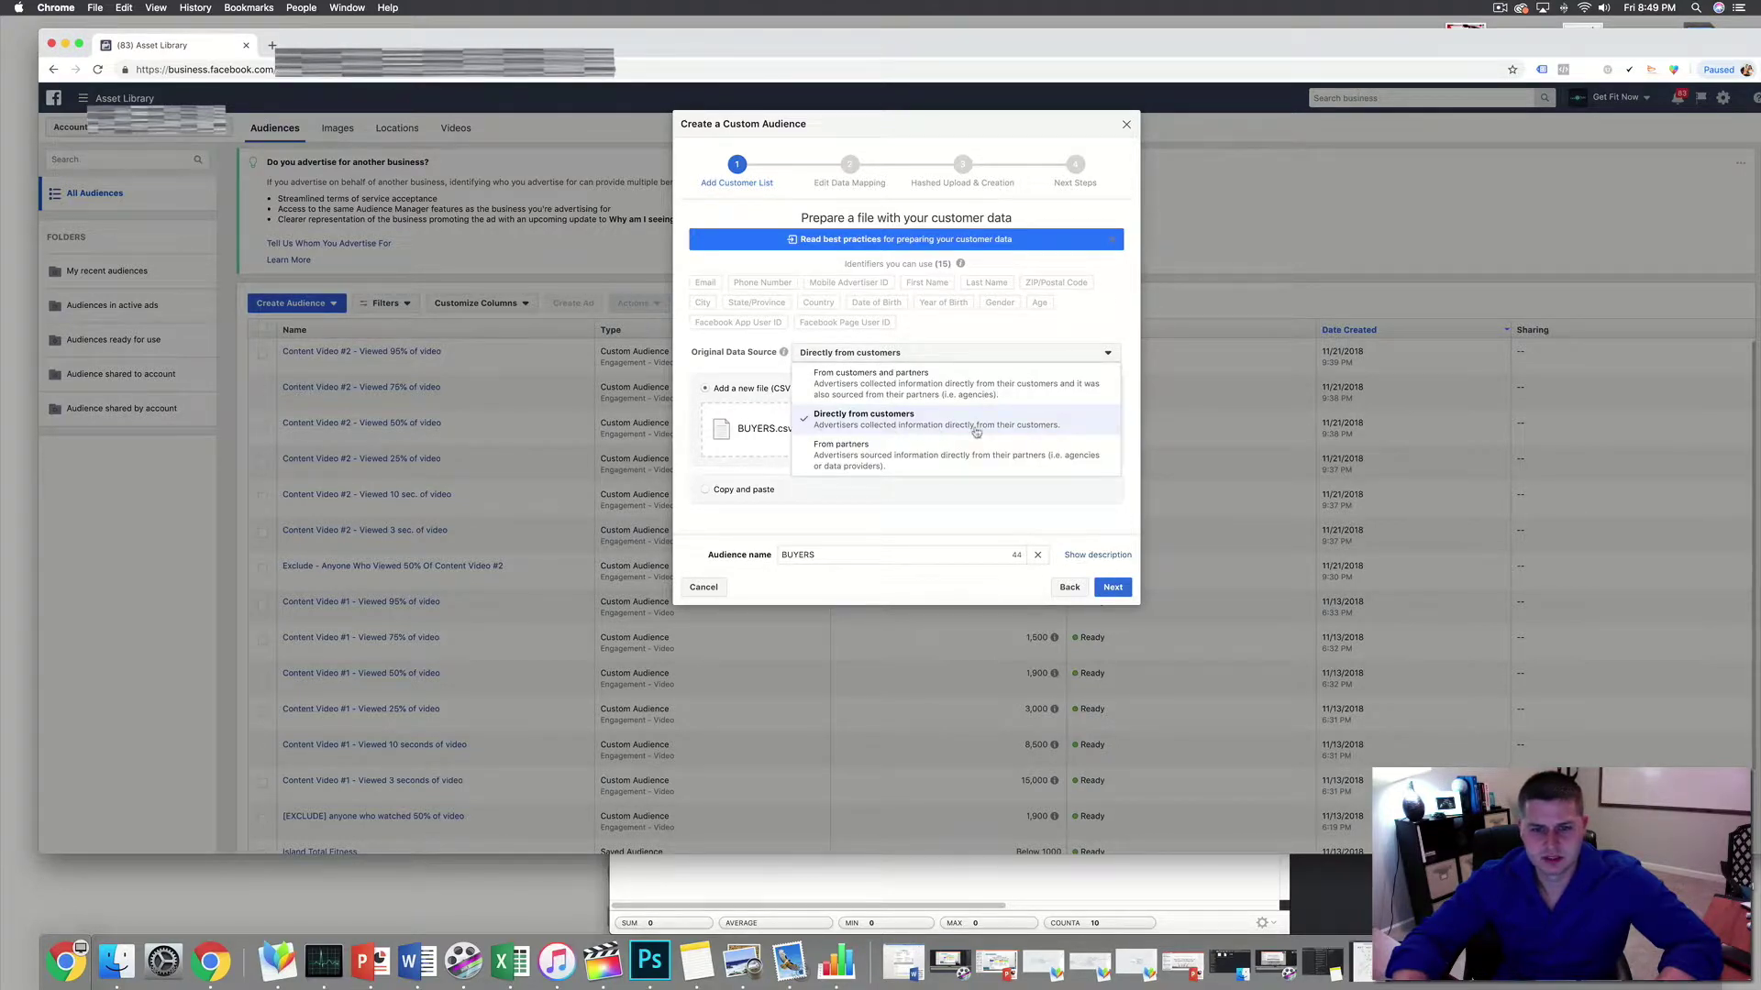
click(761, 417)
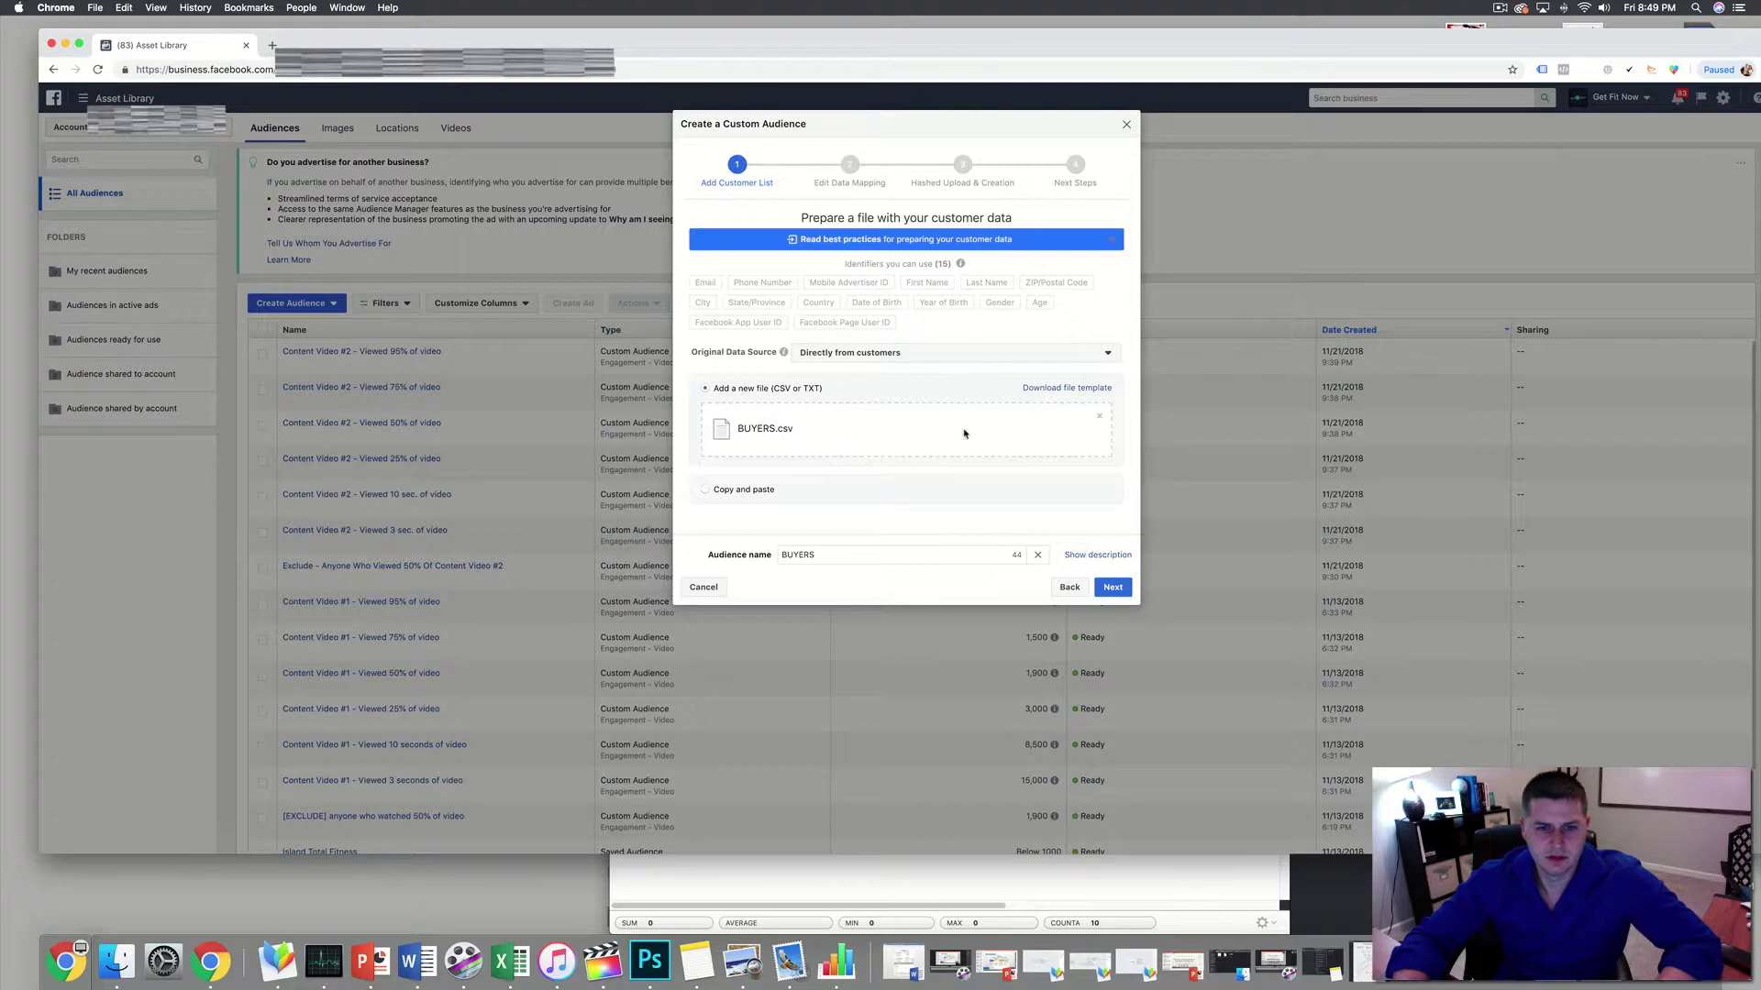
click(1113, 588)
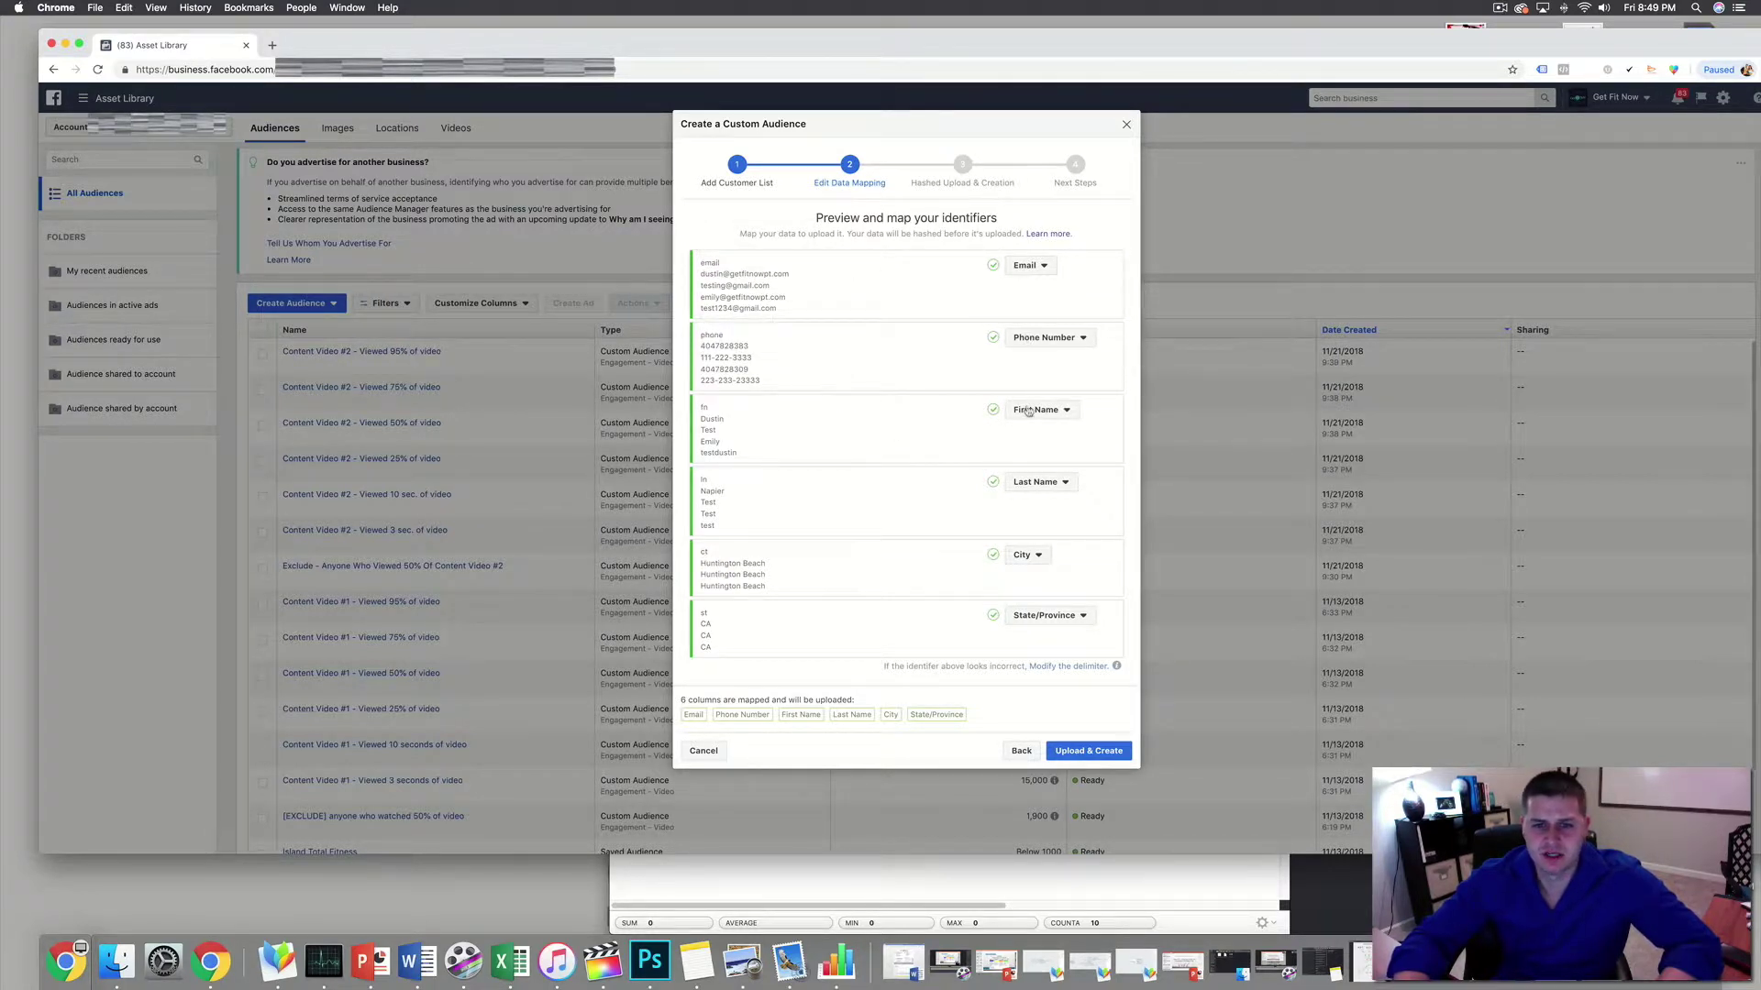
- Set the ct and st columns to Do Not Upload, then upload the list, create the BUYERS audience and finish the setup
click(1041, 556)
click(1041, 558)
click(1039, 558)
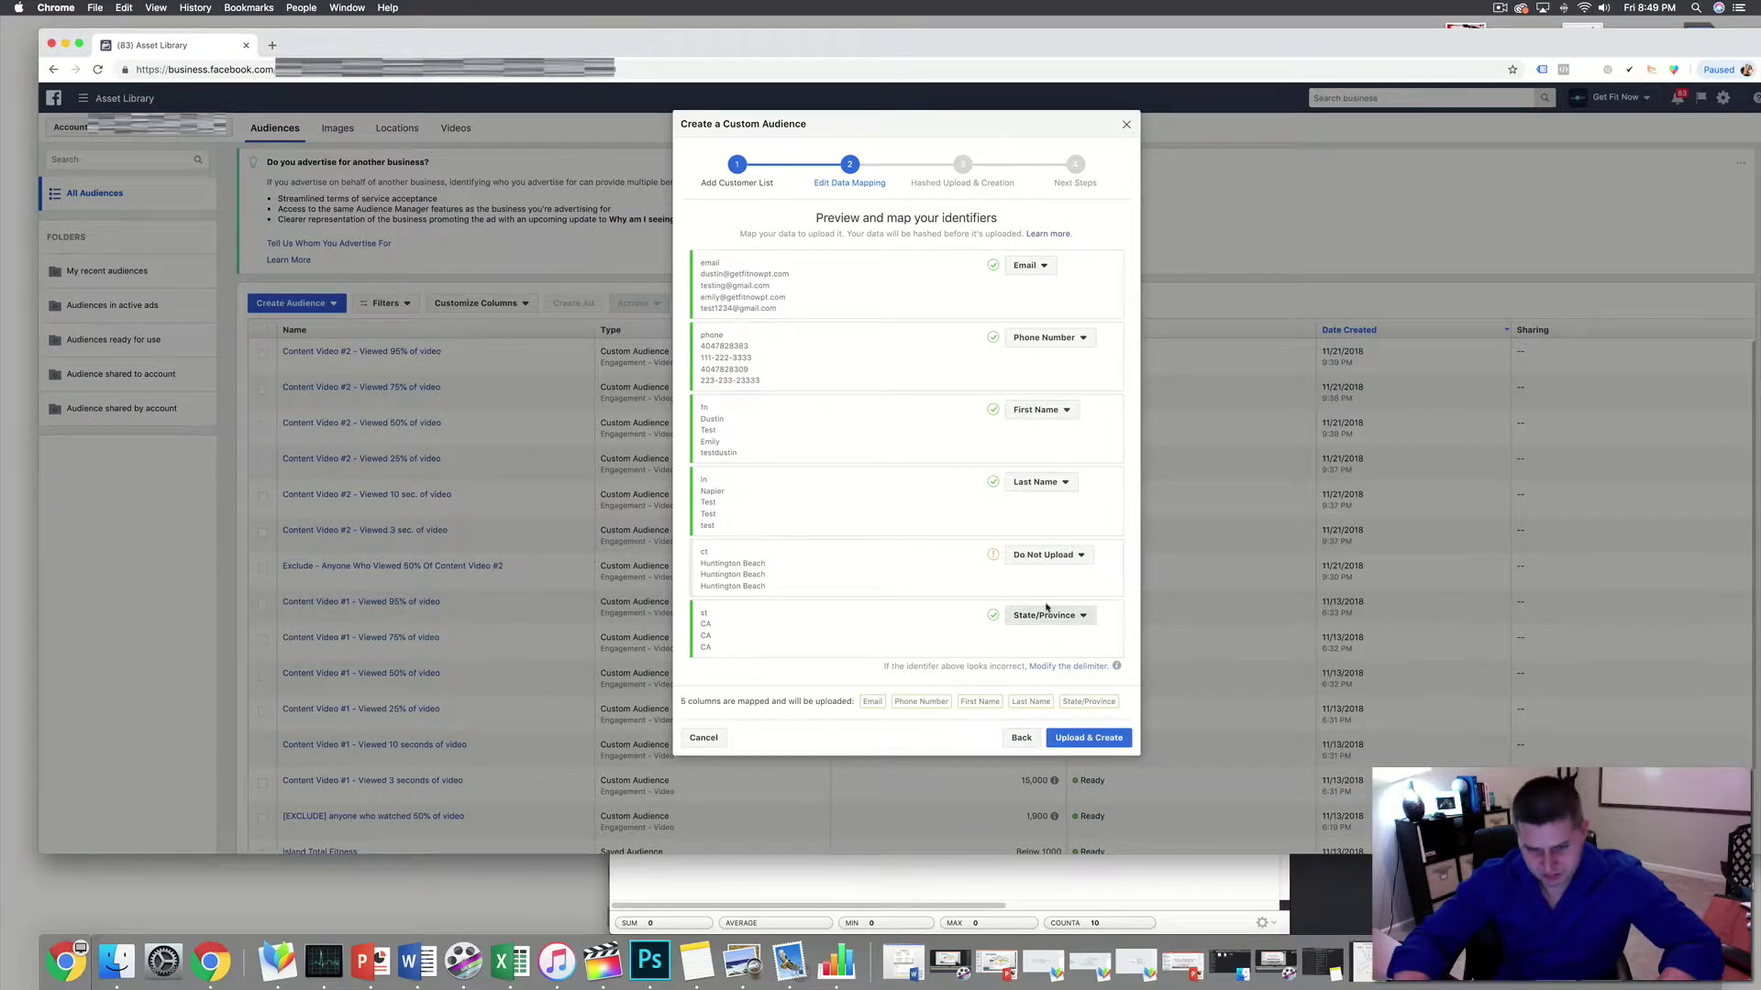
click(1042, 616)
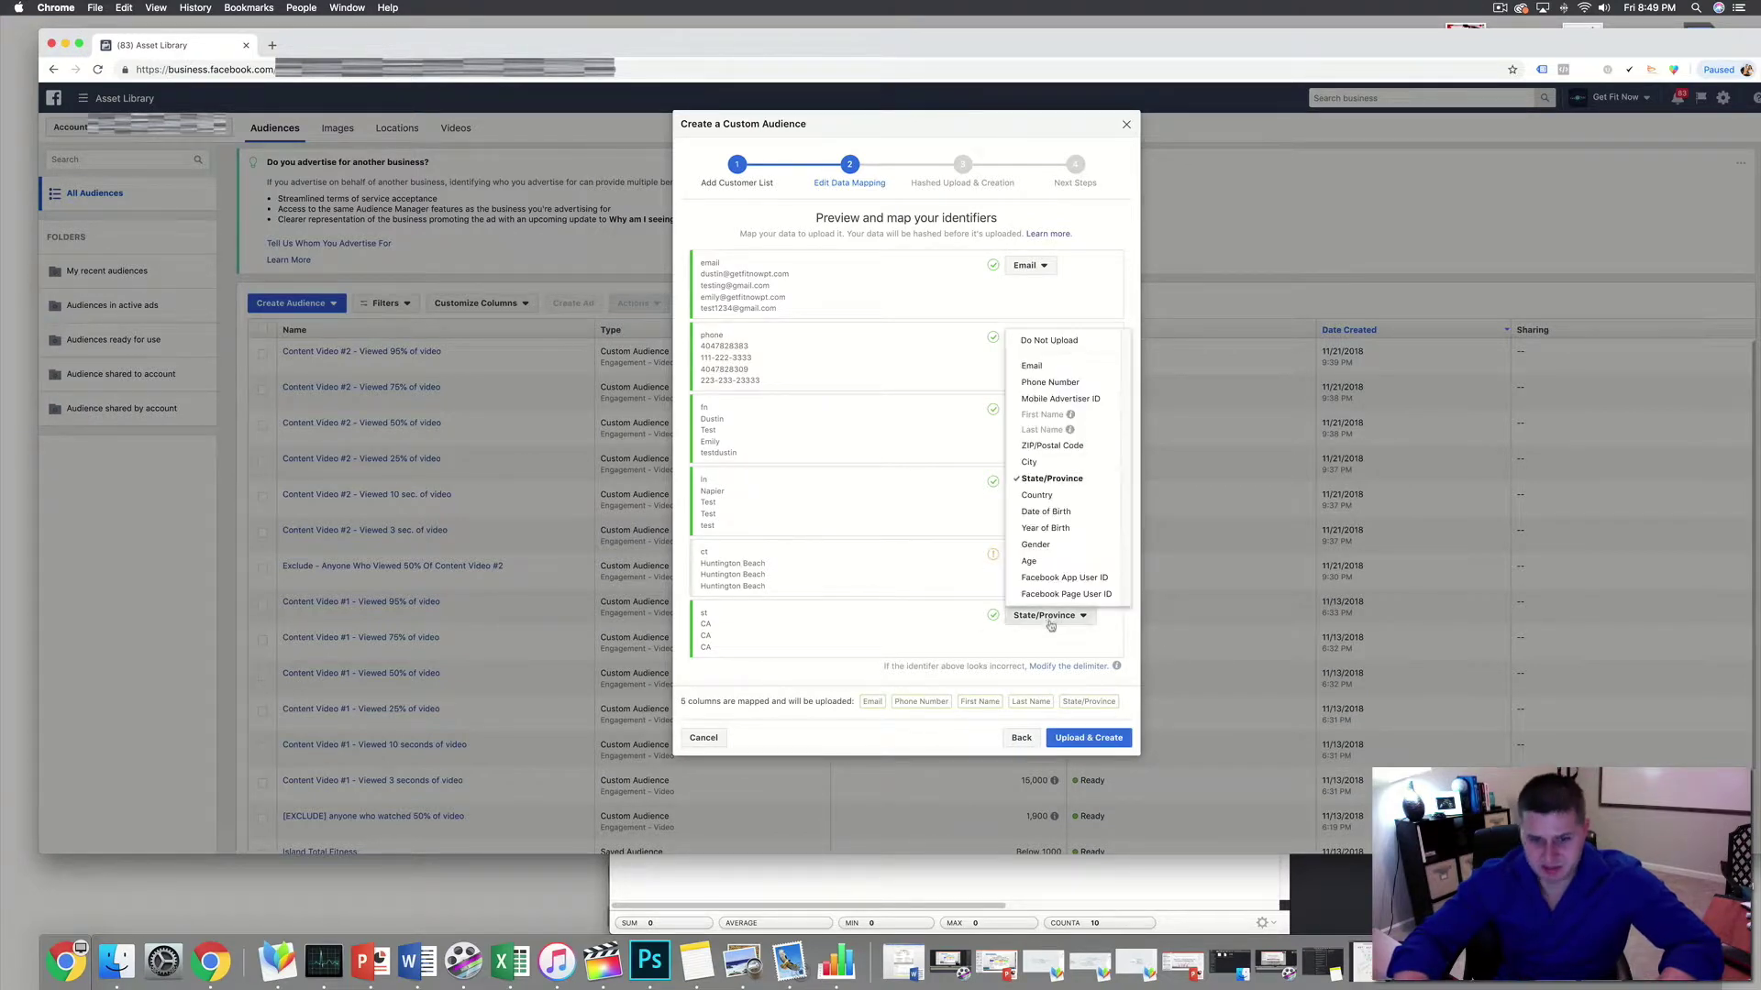
click(1026, 344)
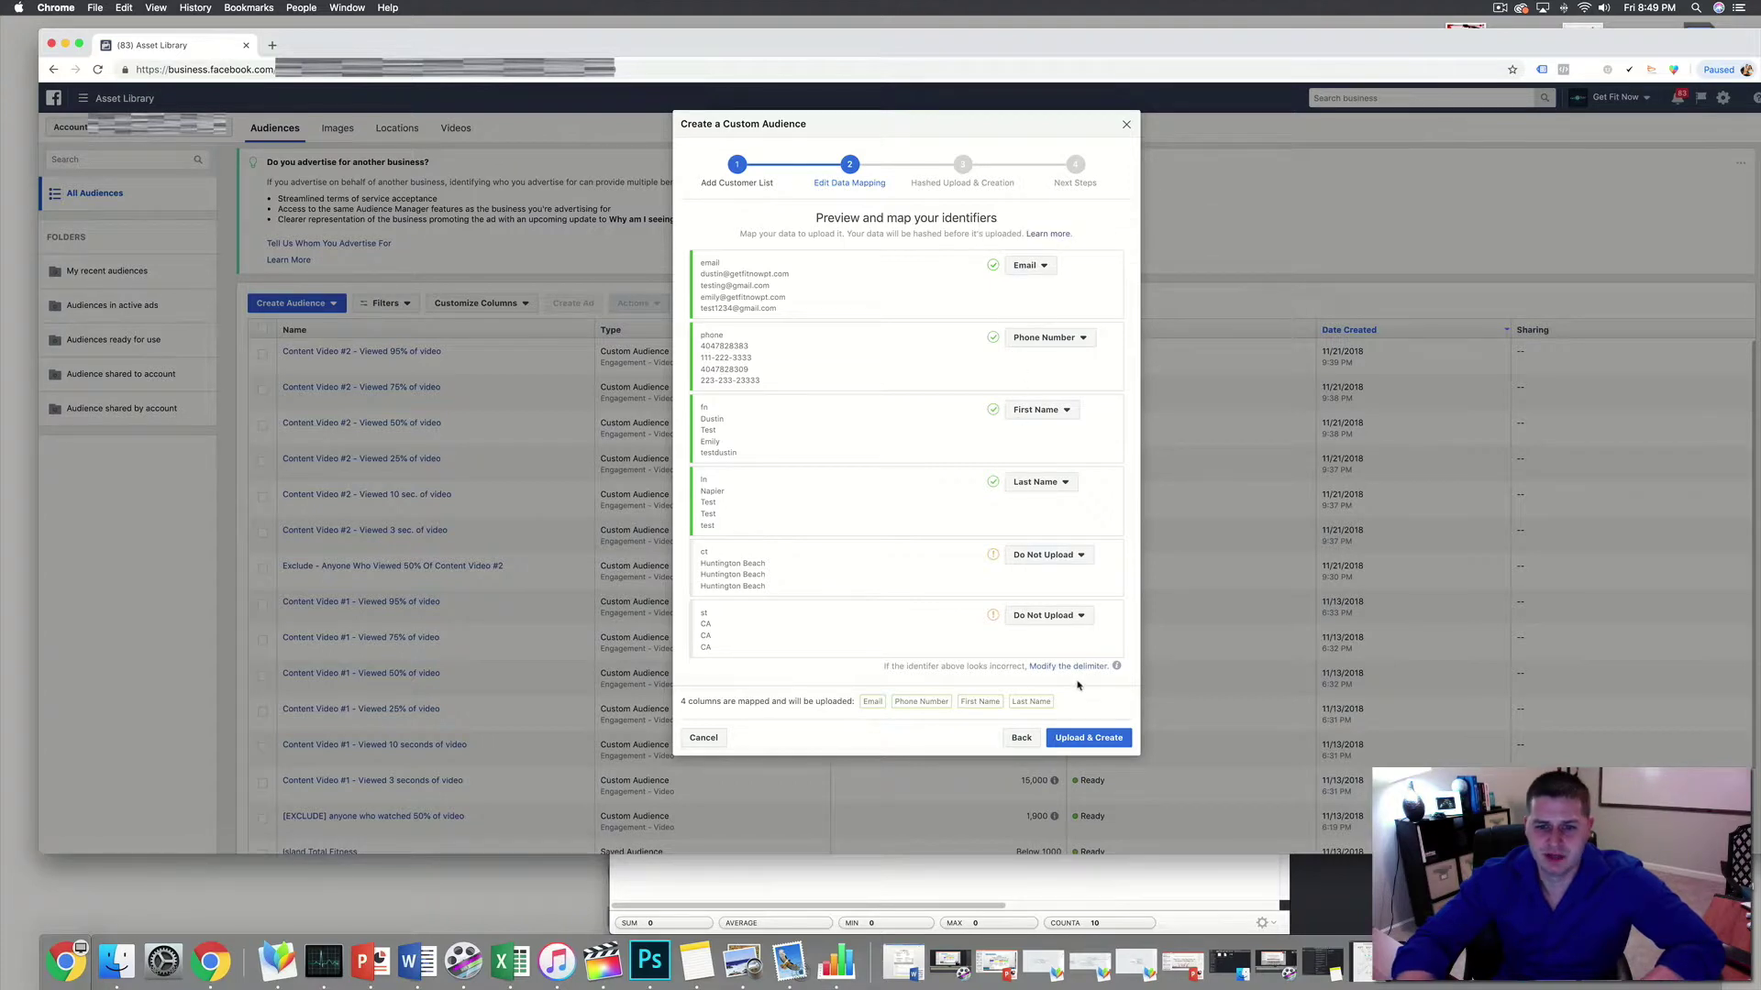
click(1077, 744)
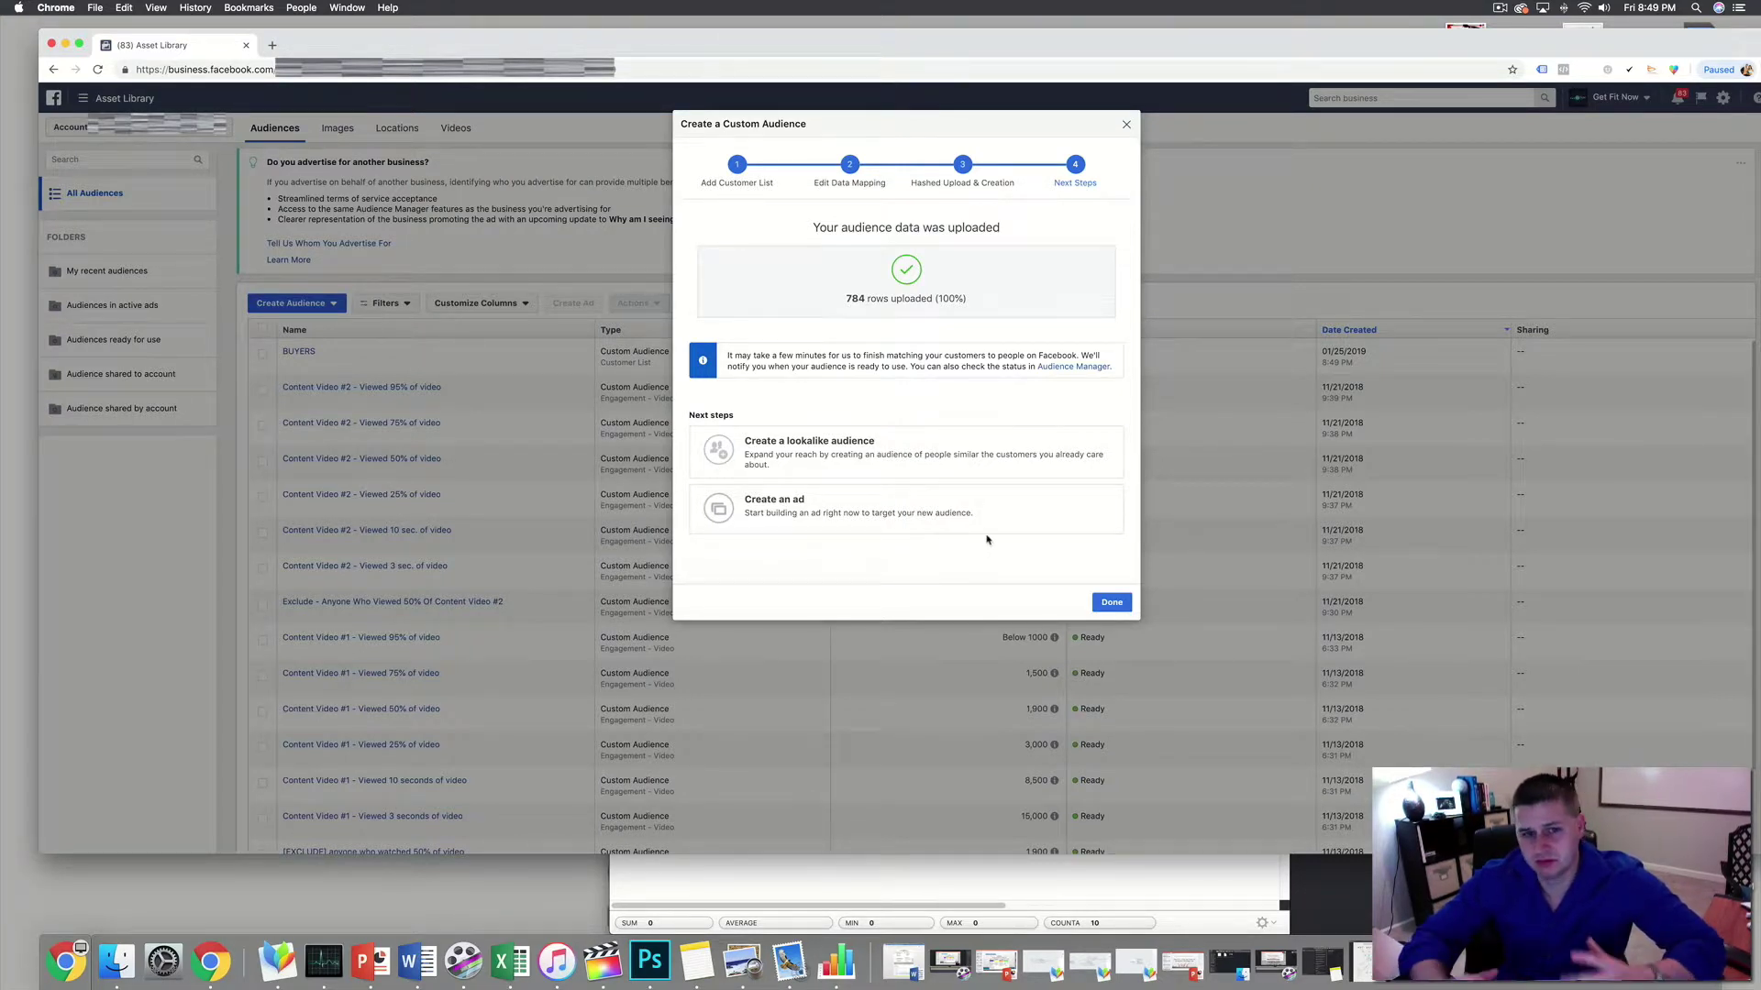
click(1110, 604)
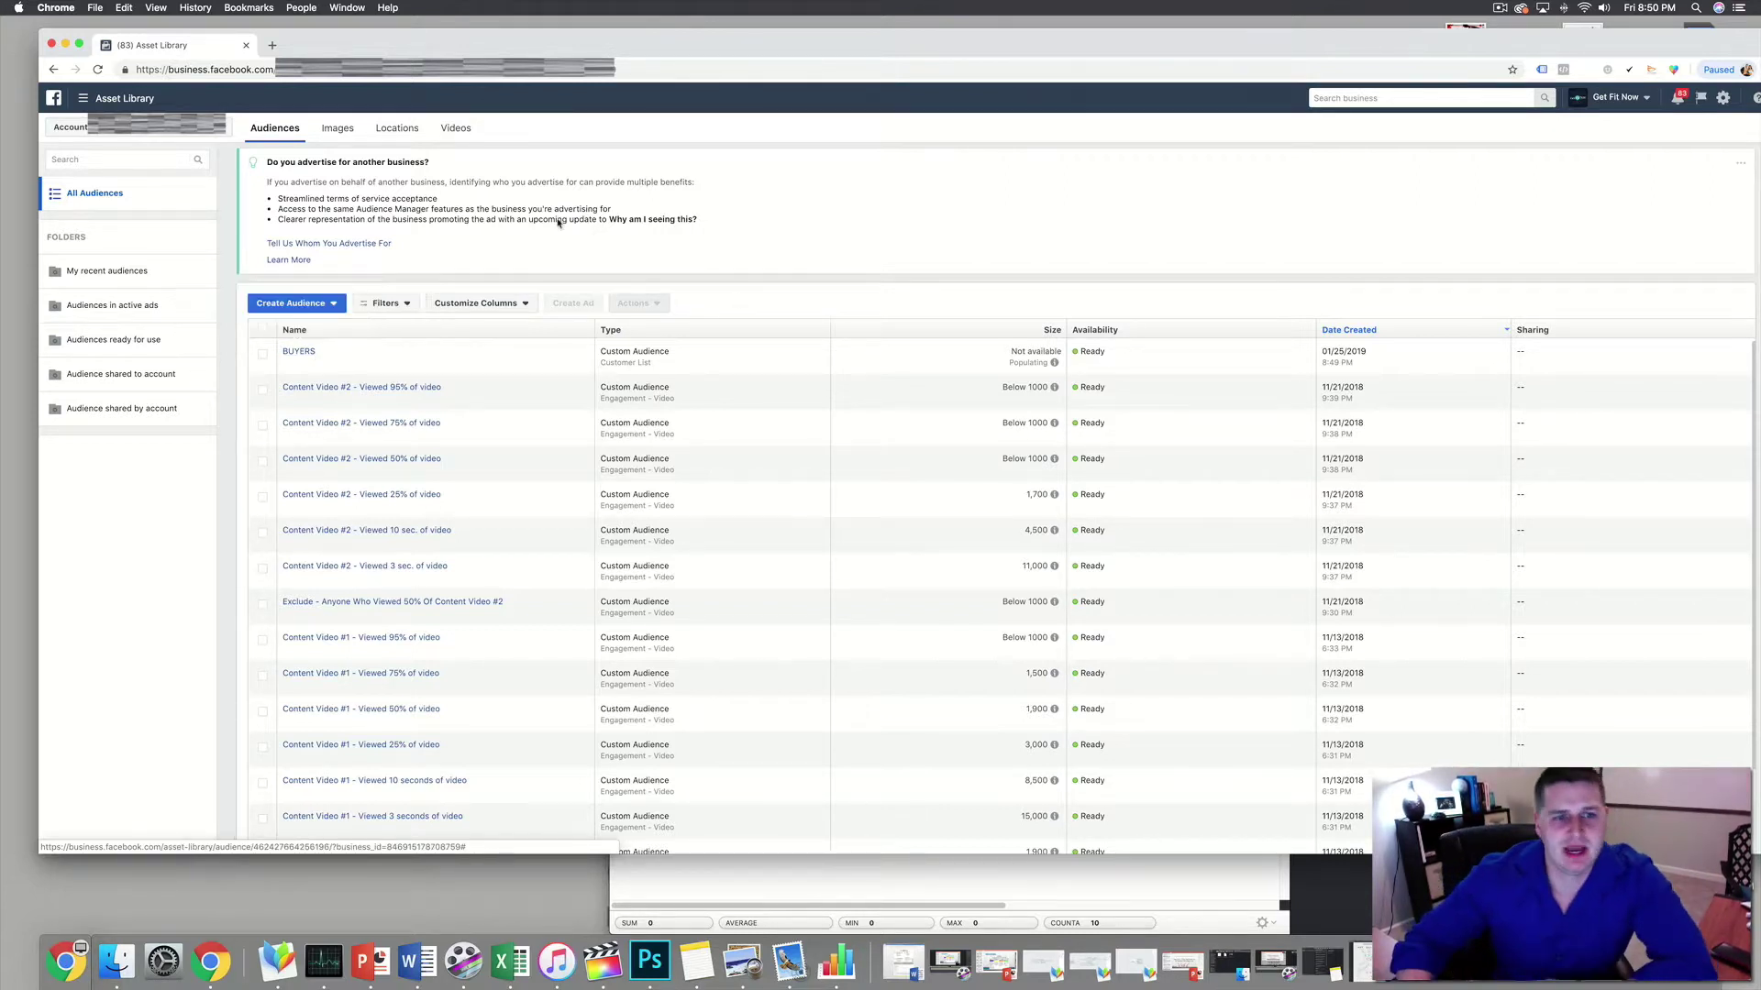
click(305, 306)
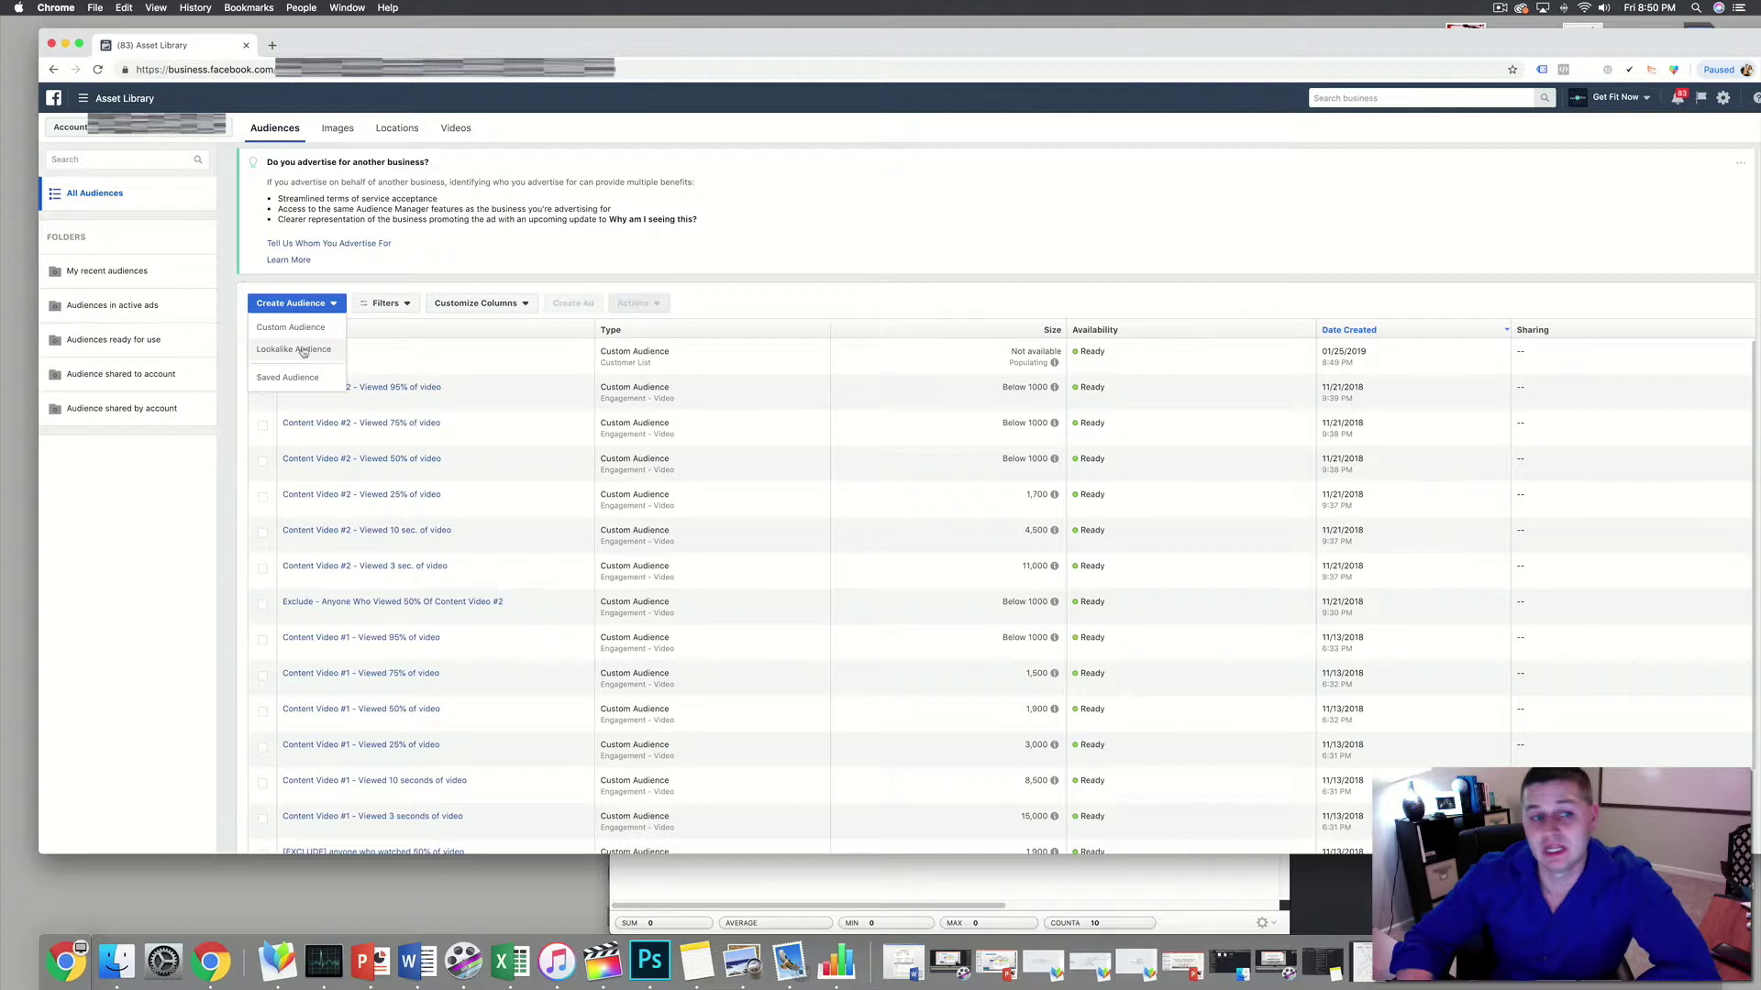
click(296, 349)
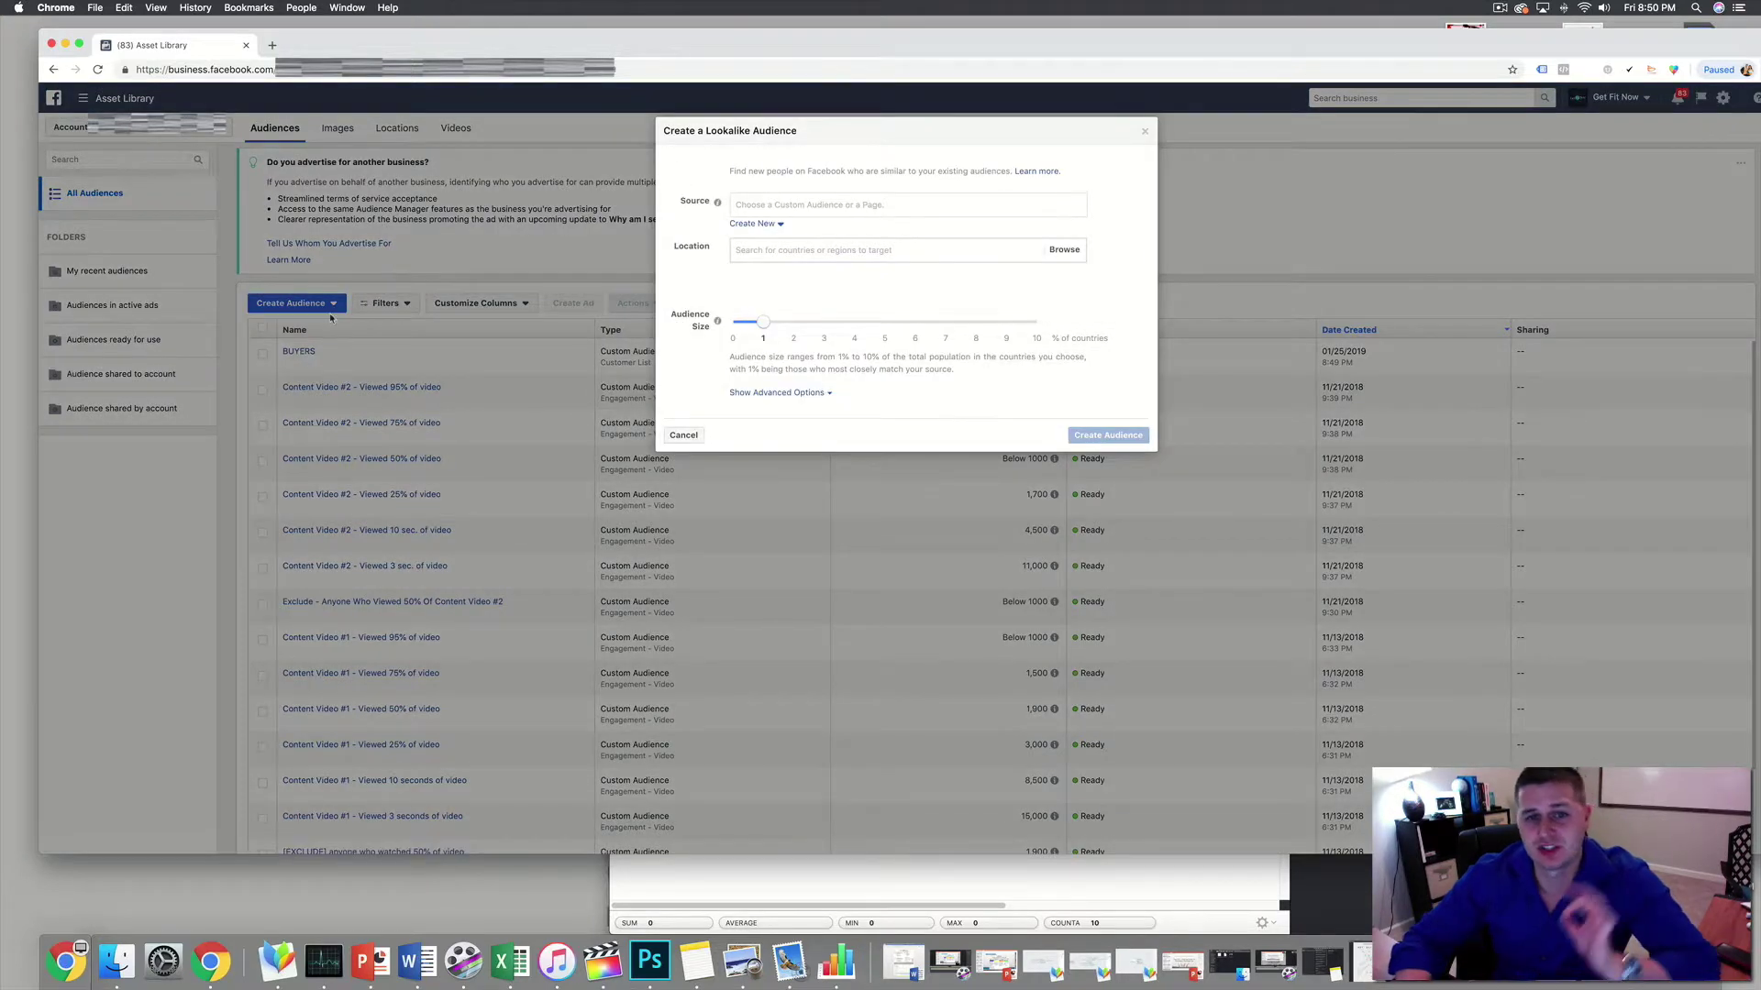
click(789, 202)
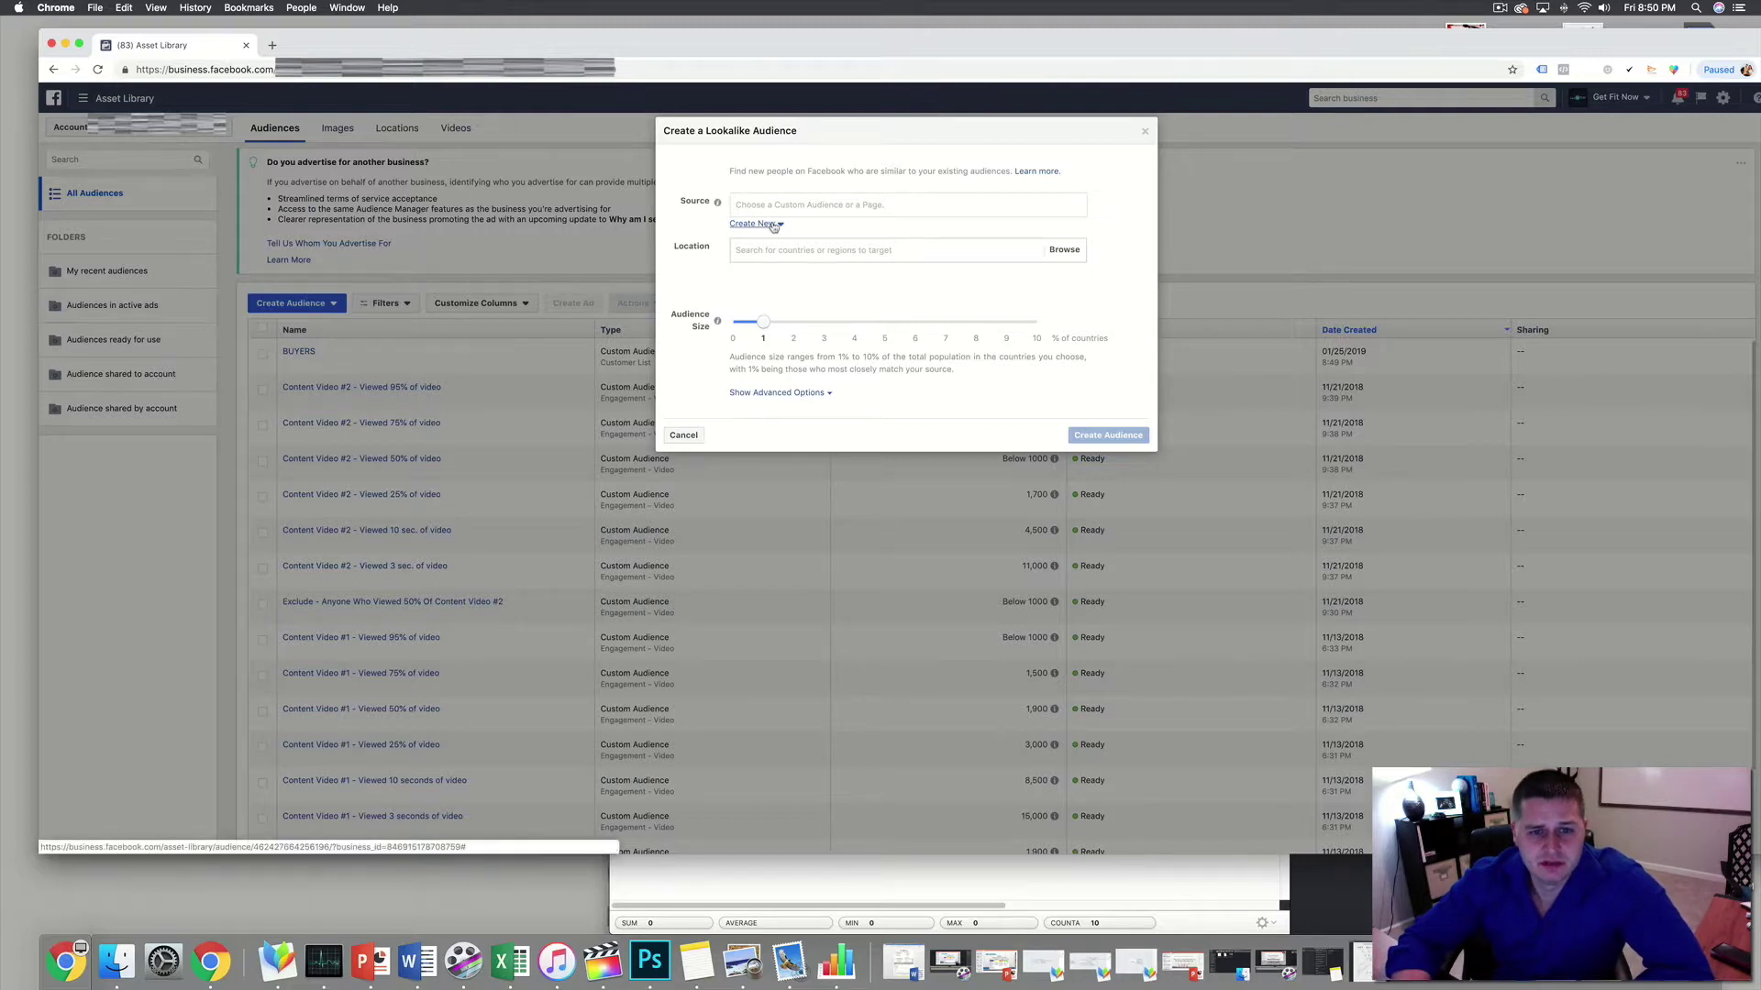
click(773, 224)
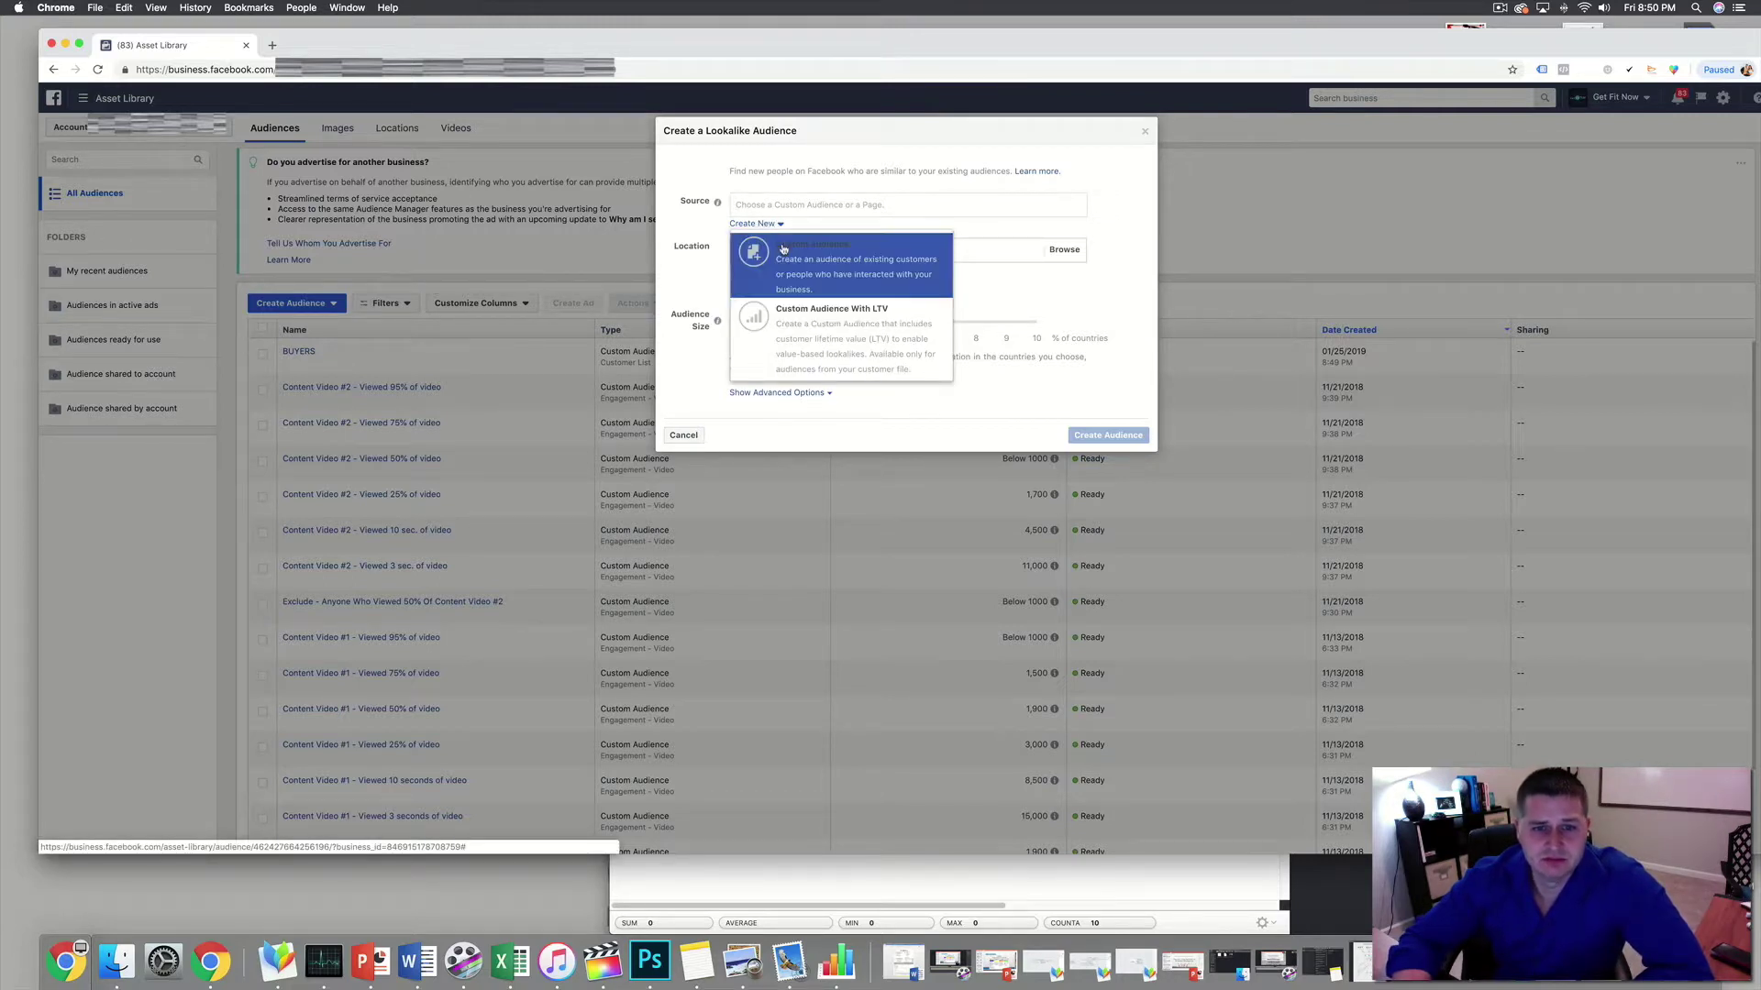
click(807, 257)
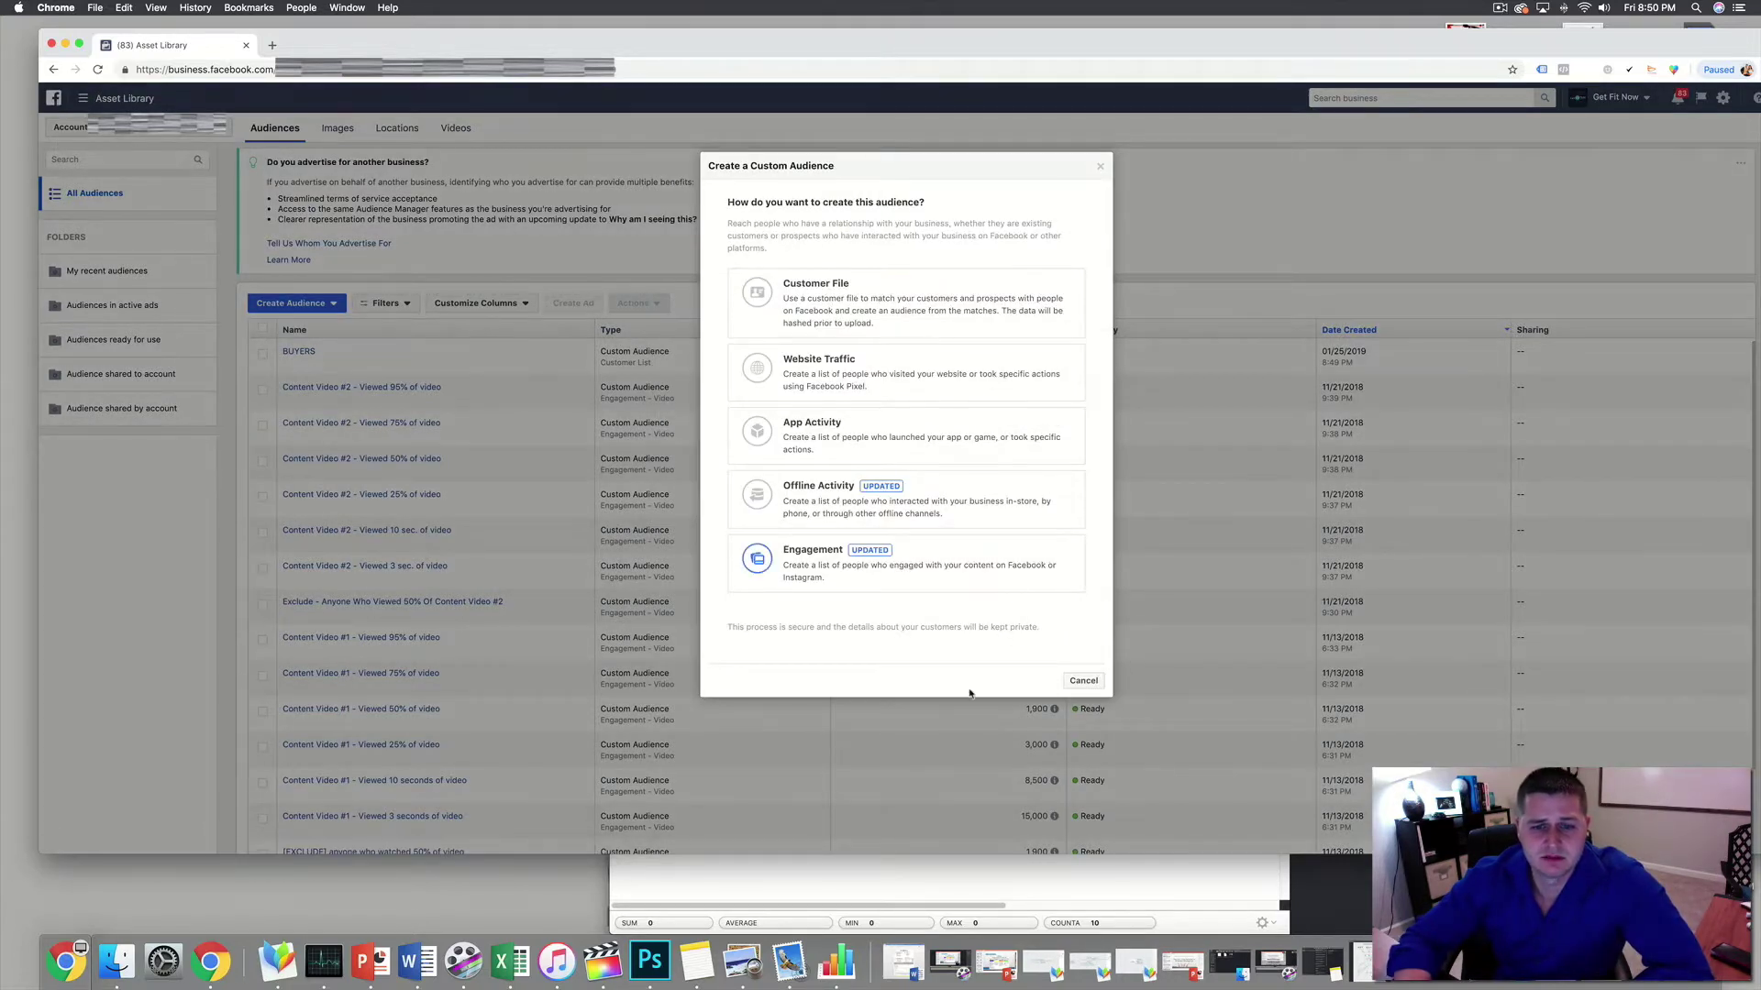
click(1083, 680)
- Start a new lookalike audience and choose the BUYERS custom audience from Other Sources as its source
click(284, 304)
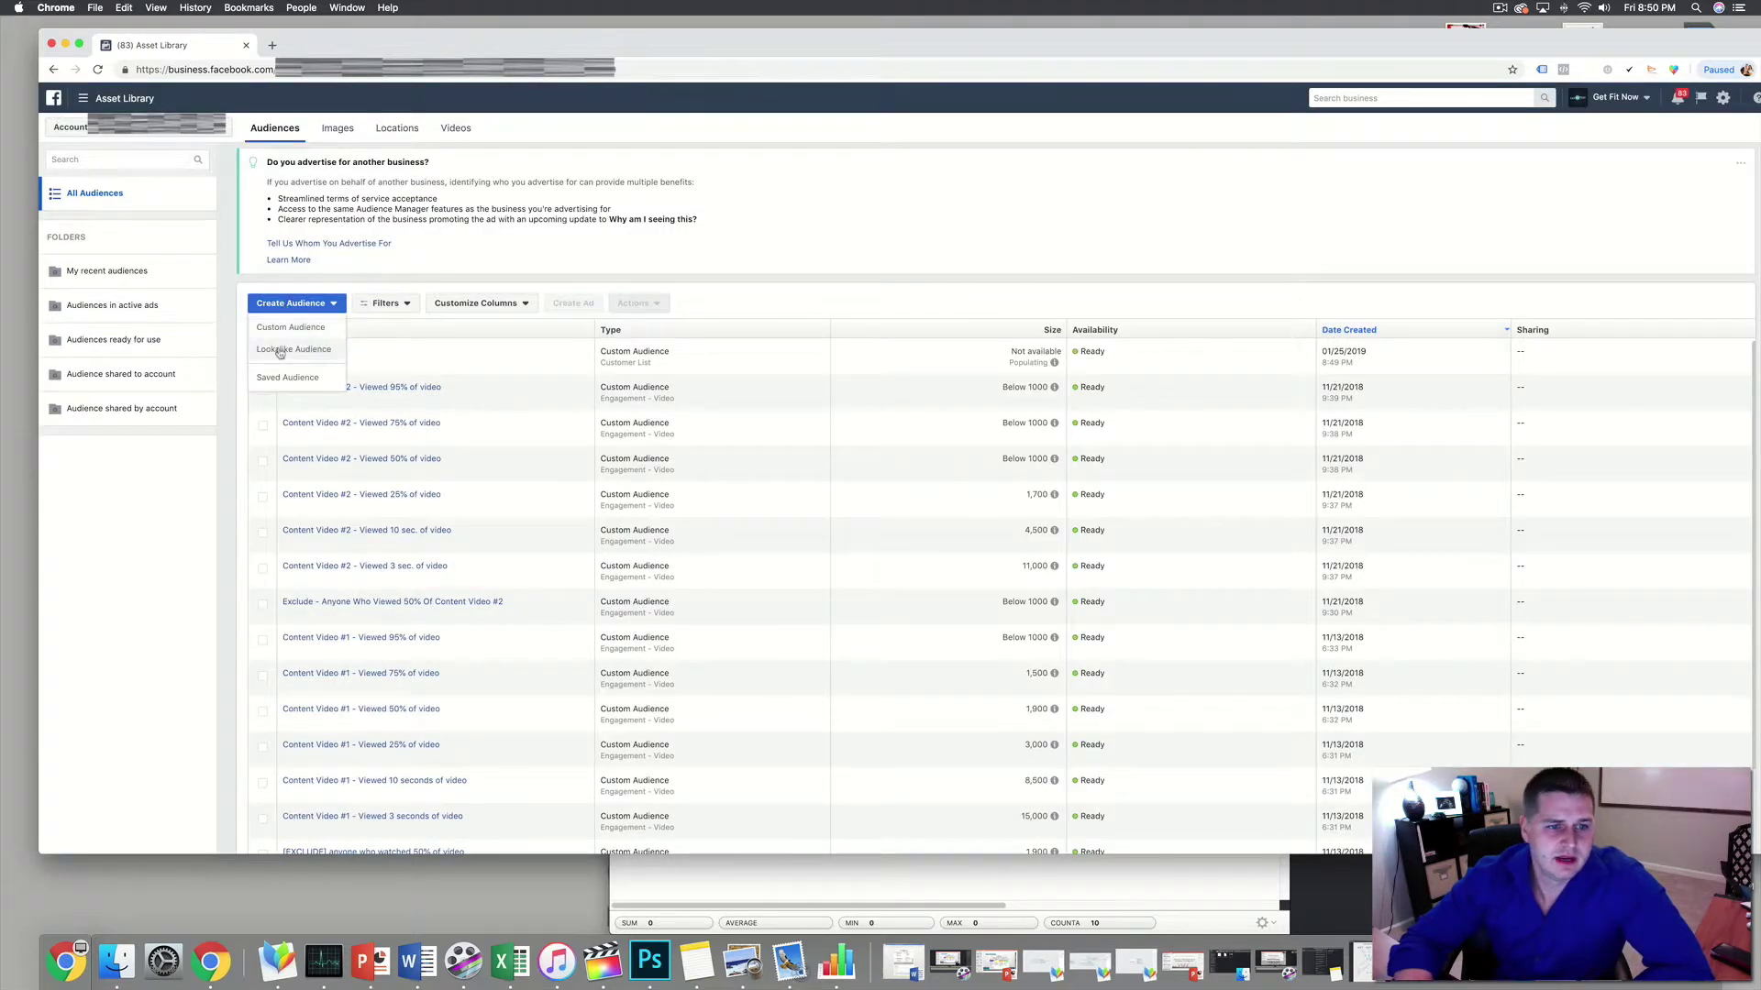
click(284, 359)
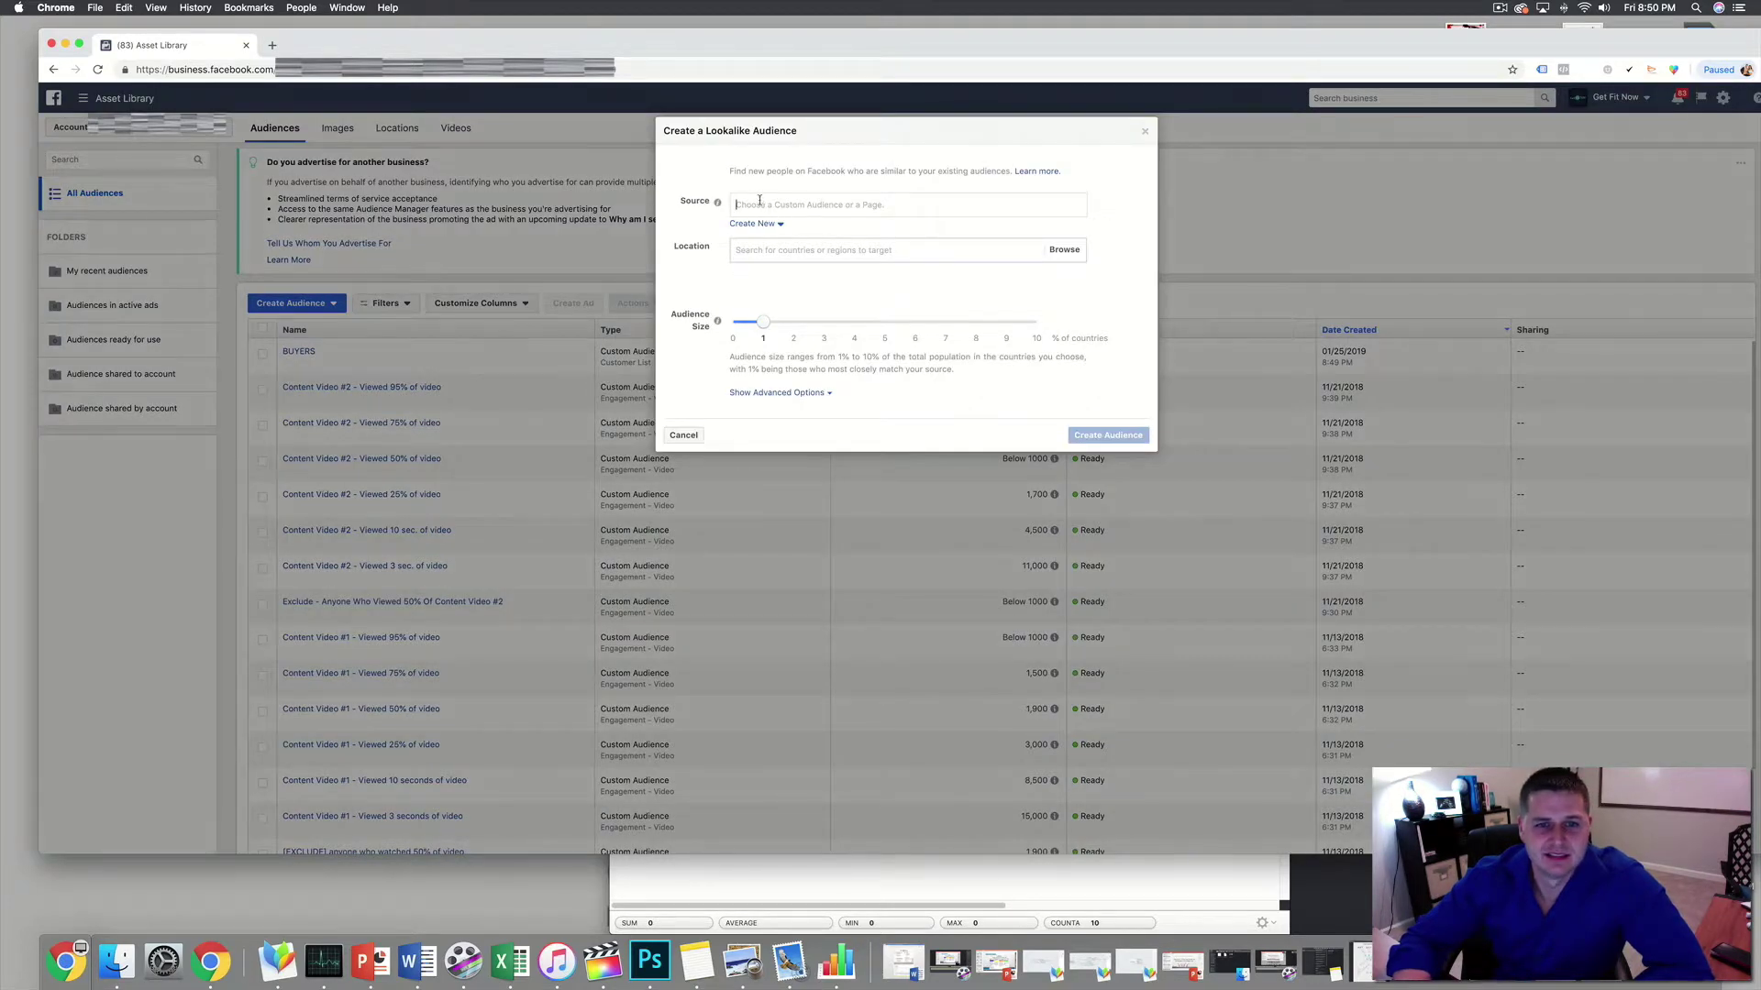
click(759, 203)
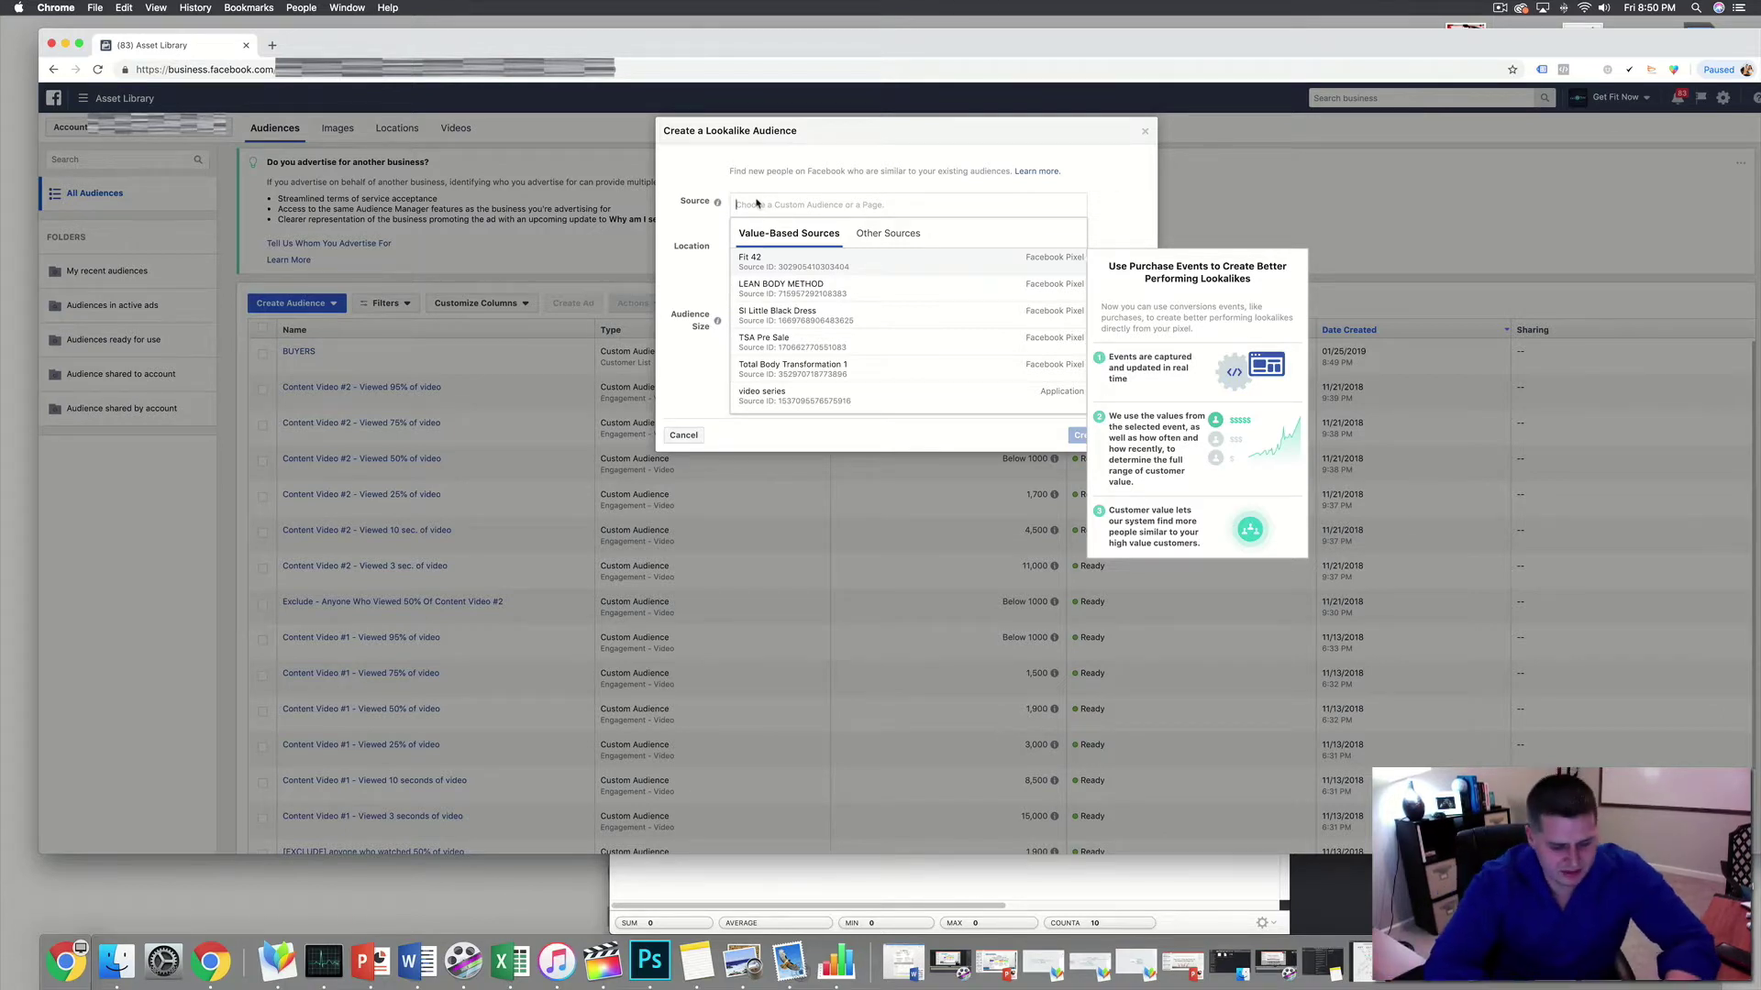
text(BU)
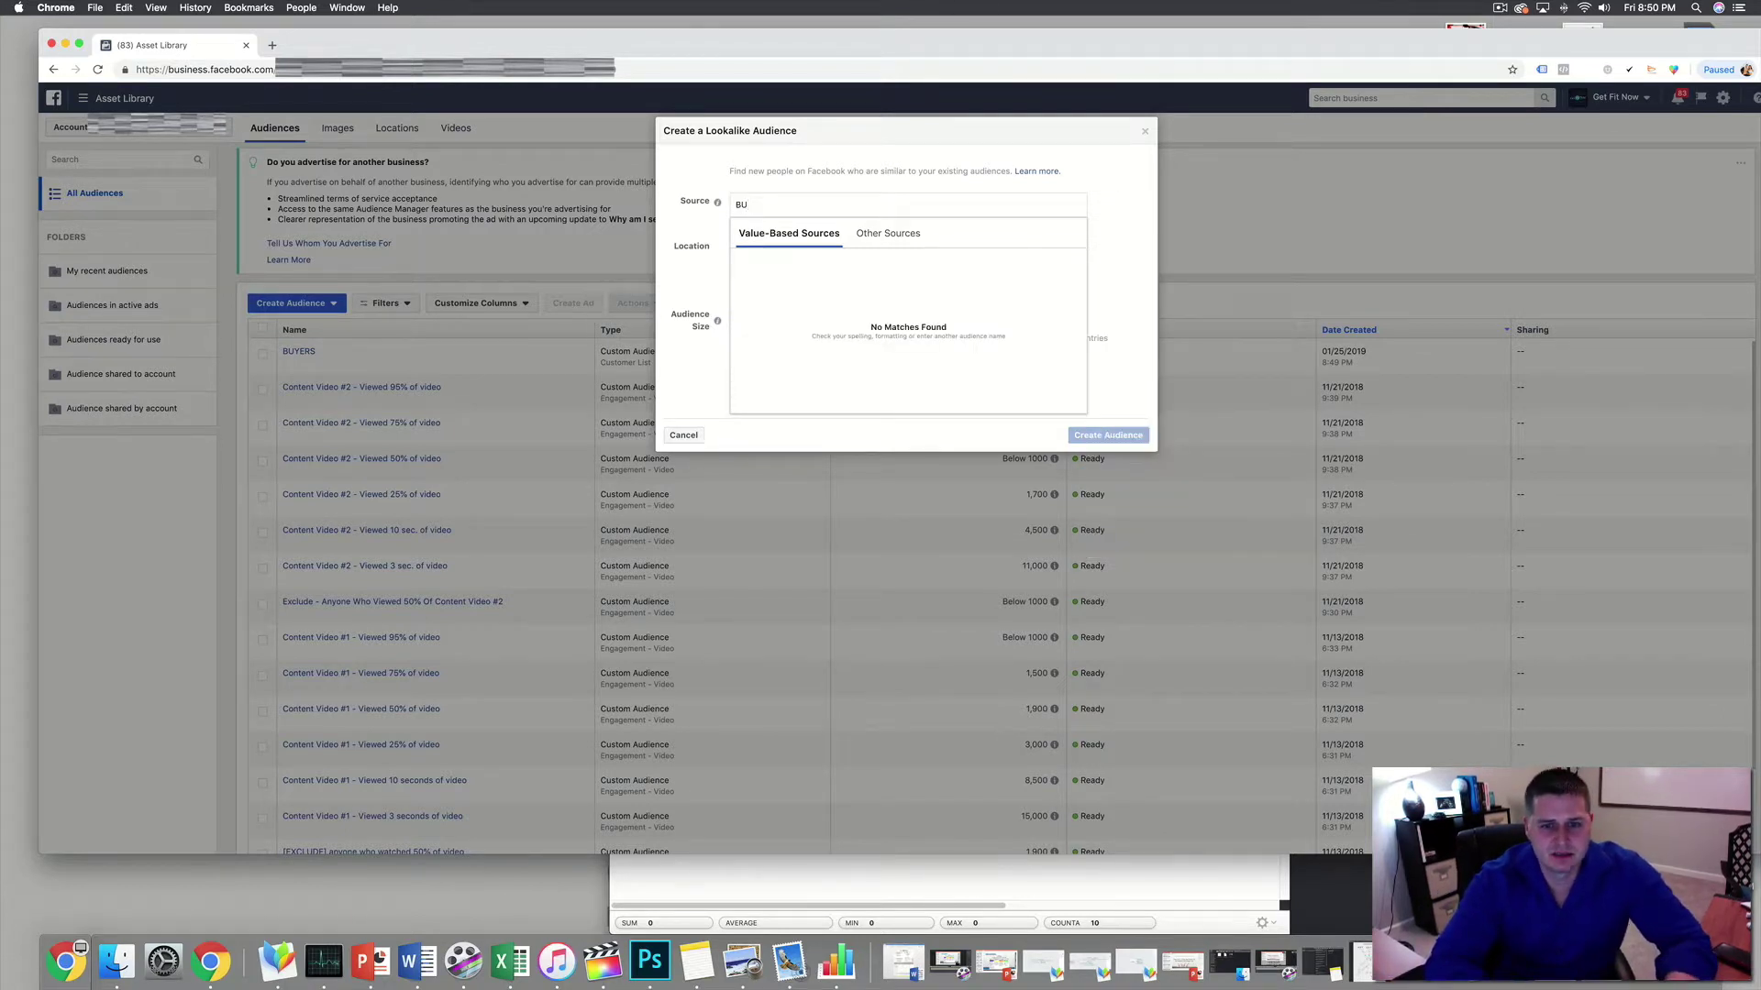
text(YERS)
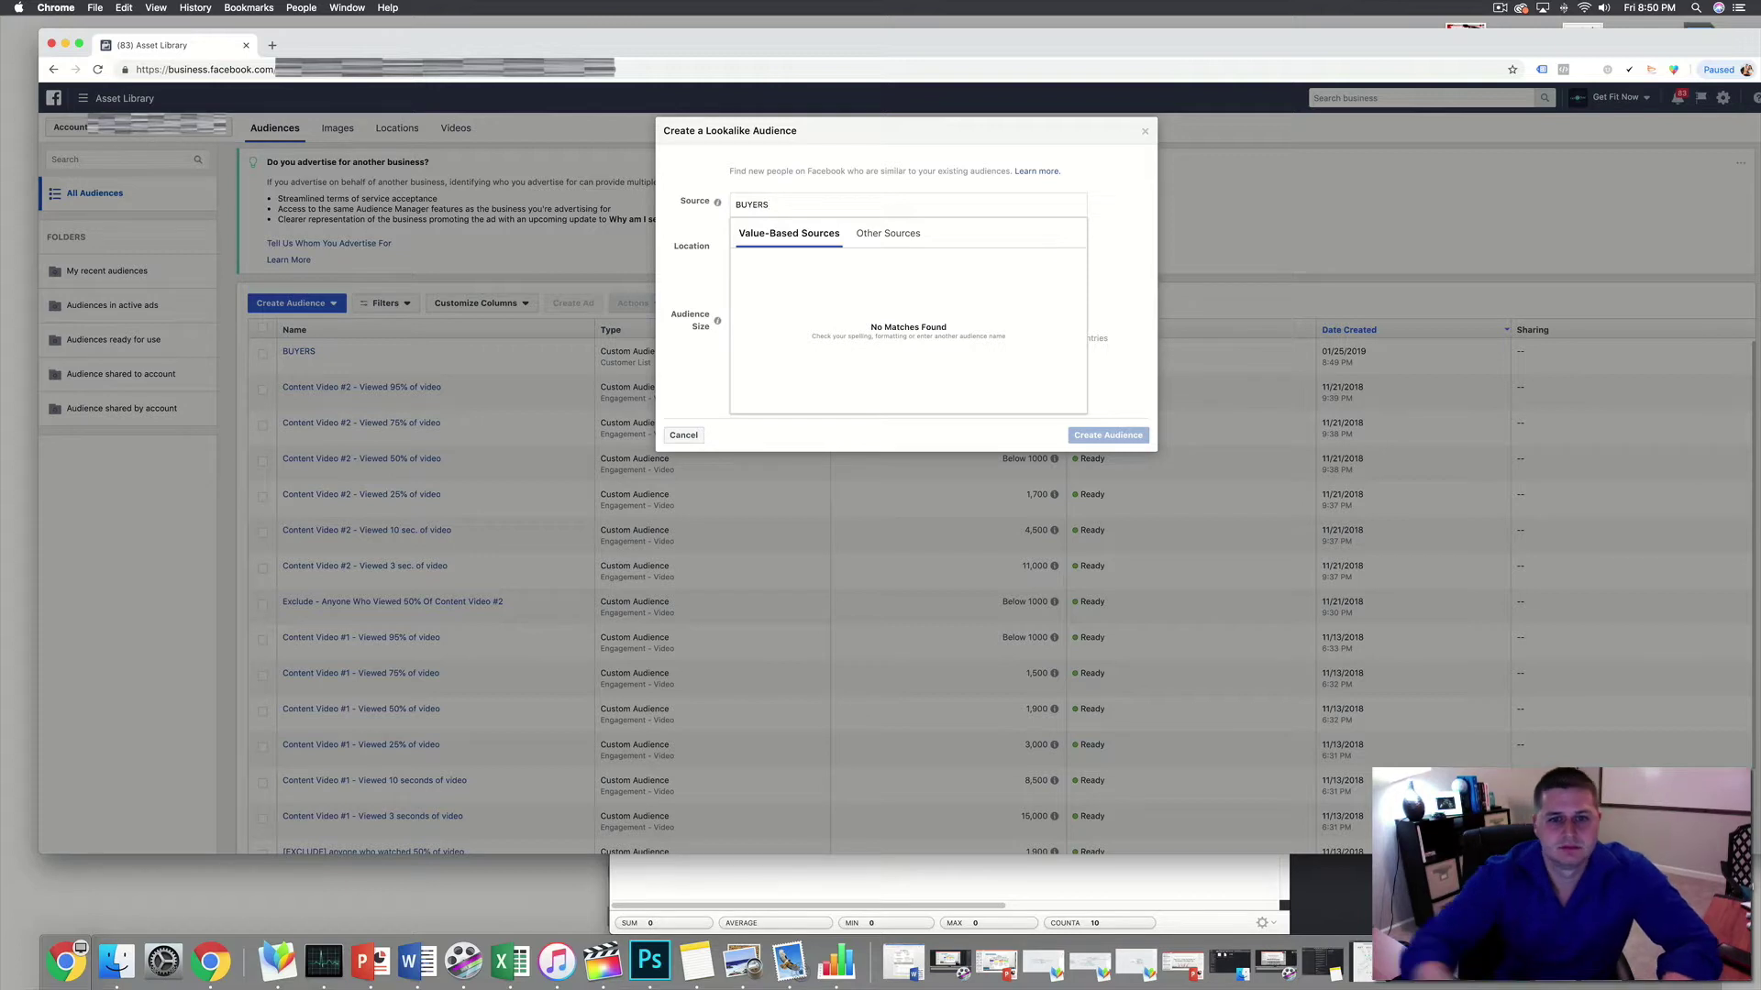
click(860, 235)
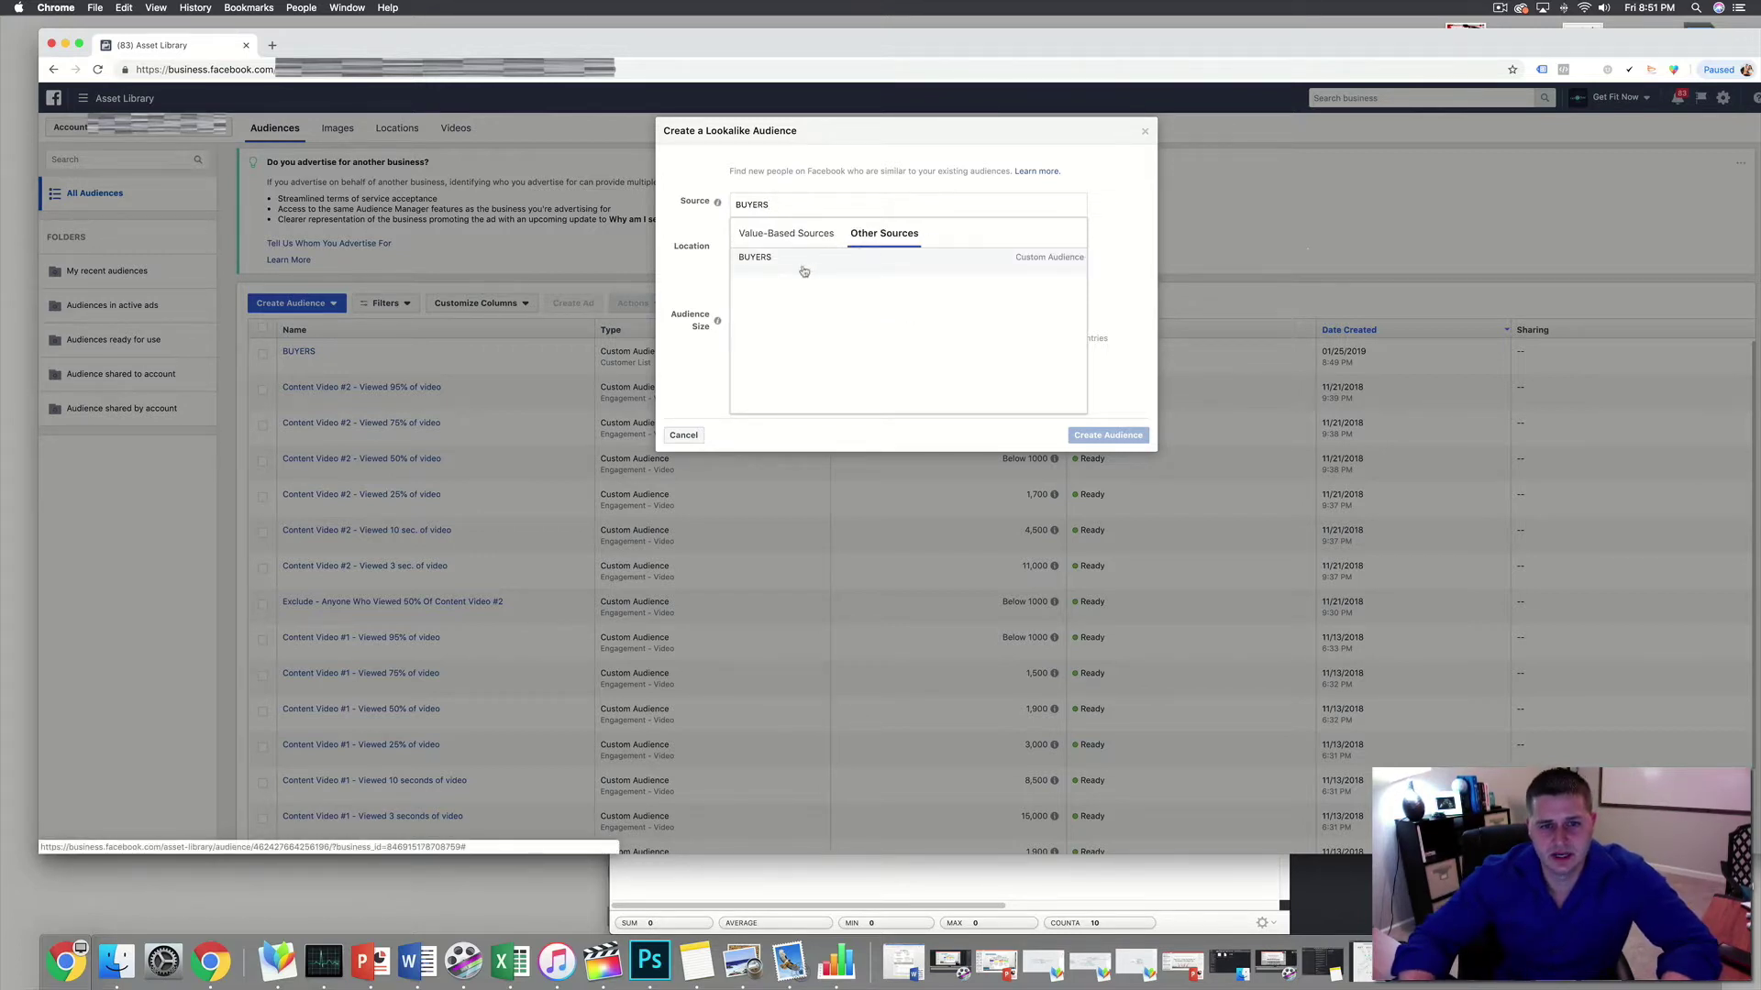
click(755, 260)
- Set the lookalike audience's location to United States
click(754, 260)
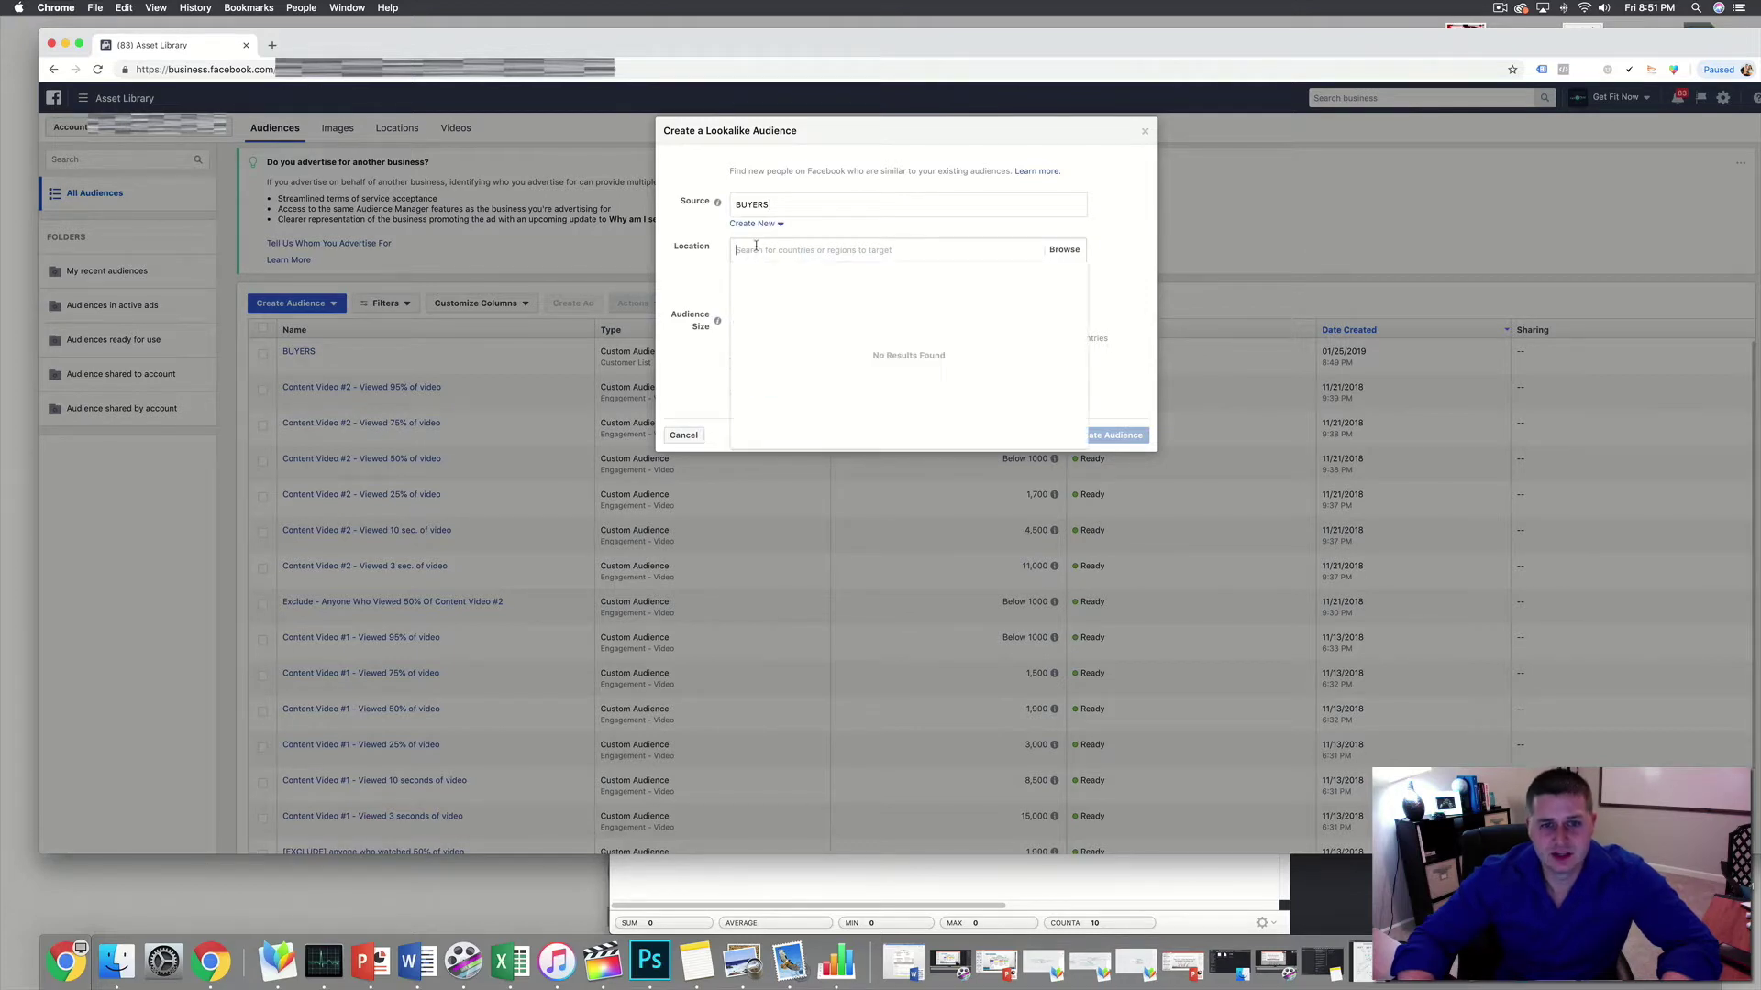
text(USA)
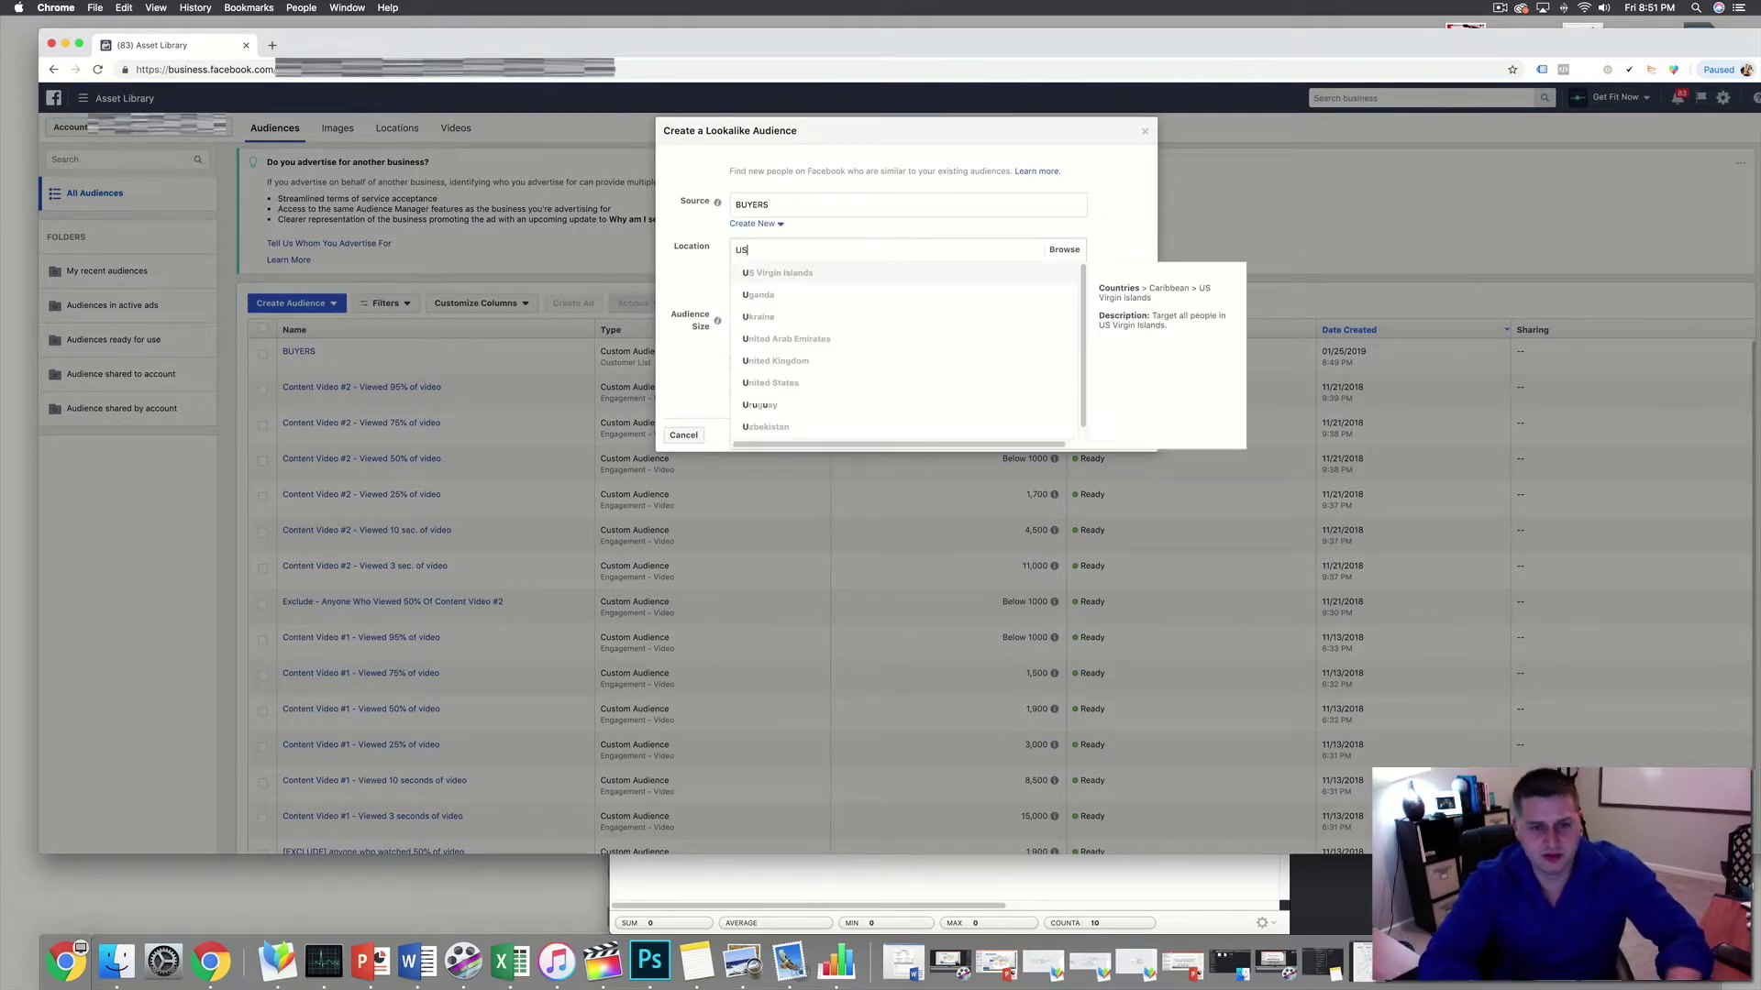
key(BackSpace)
key(BackSpace)
text(nited)
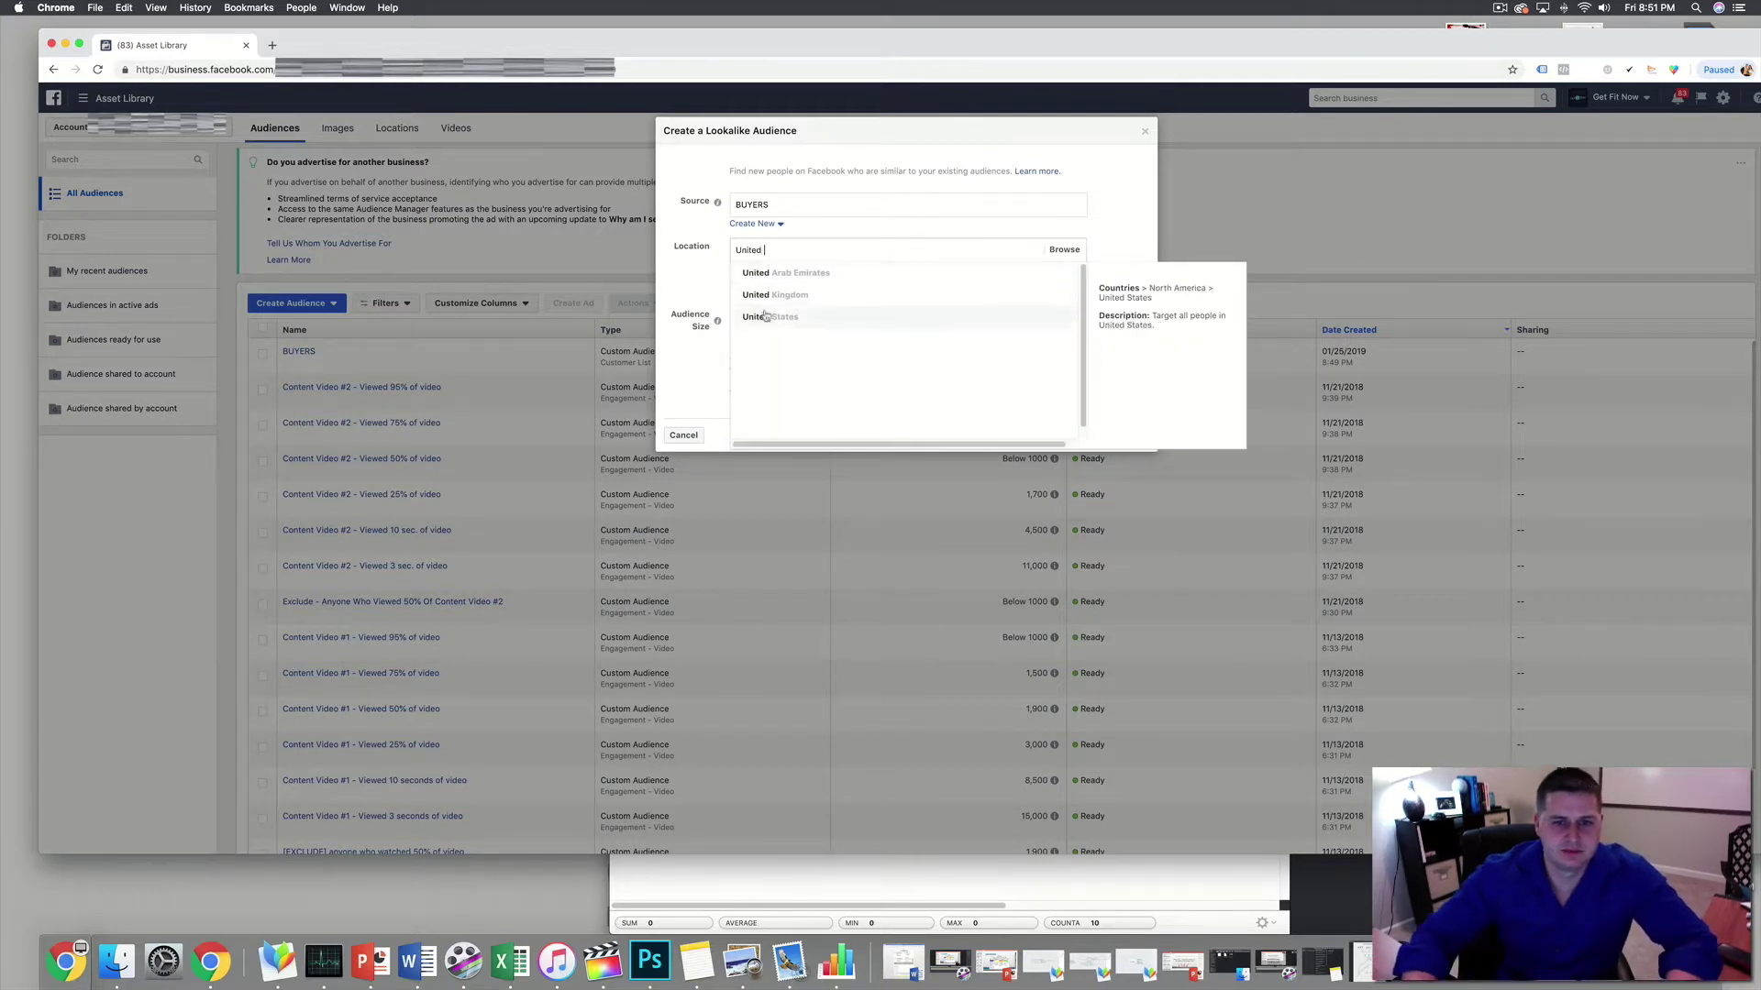
click(770, 316)
click(1120, 223)
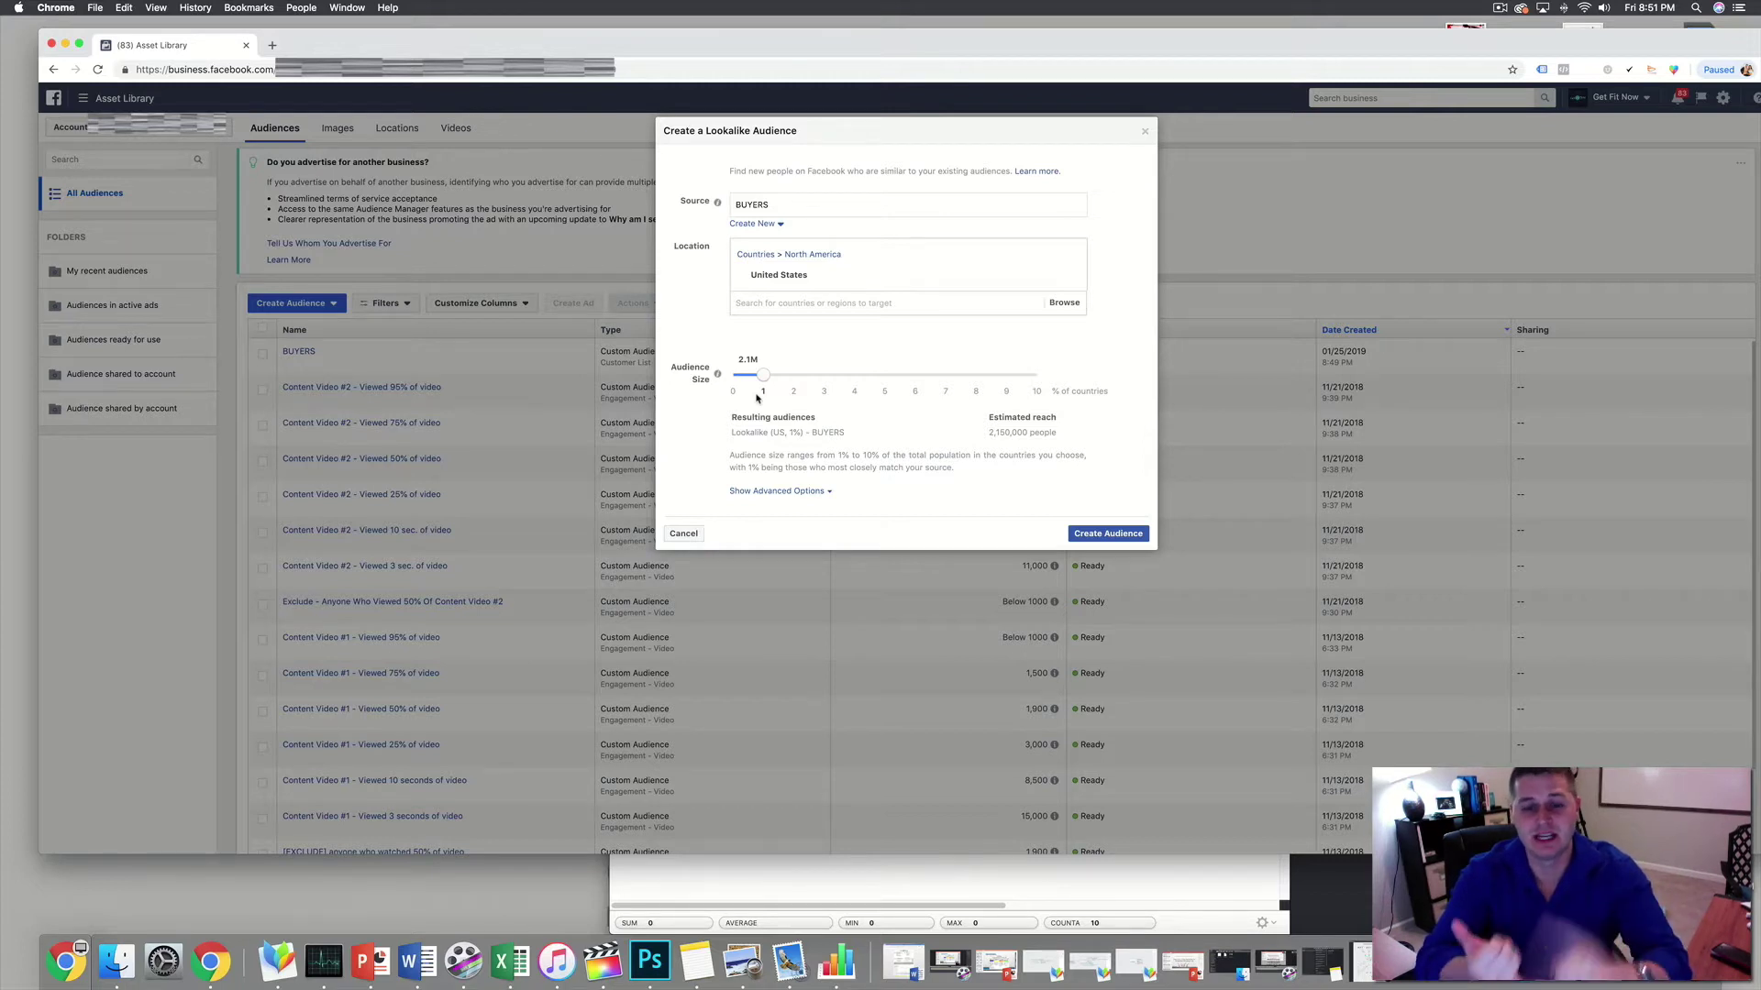
- Set the number of audiences to 6 with size boundaries at 0, 1, 2, 3, 4, 5 and 10%, and create the lookalike audiences
click(796, 491)
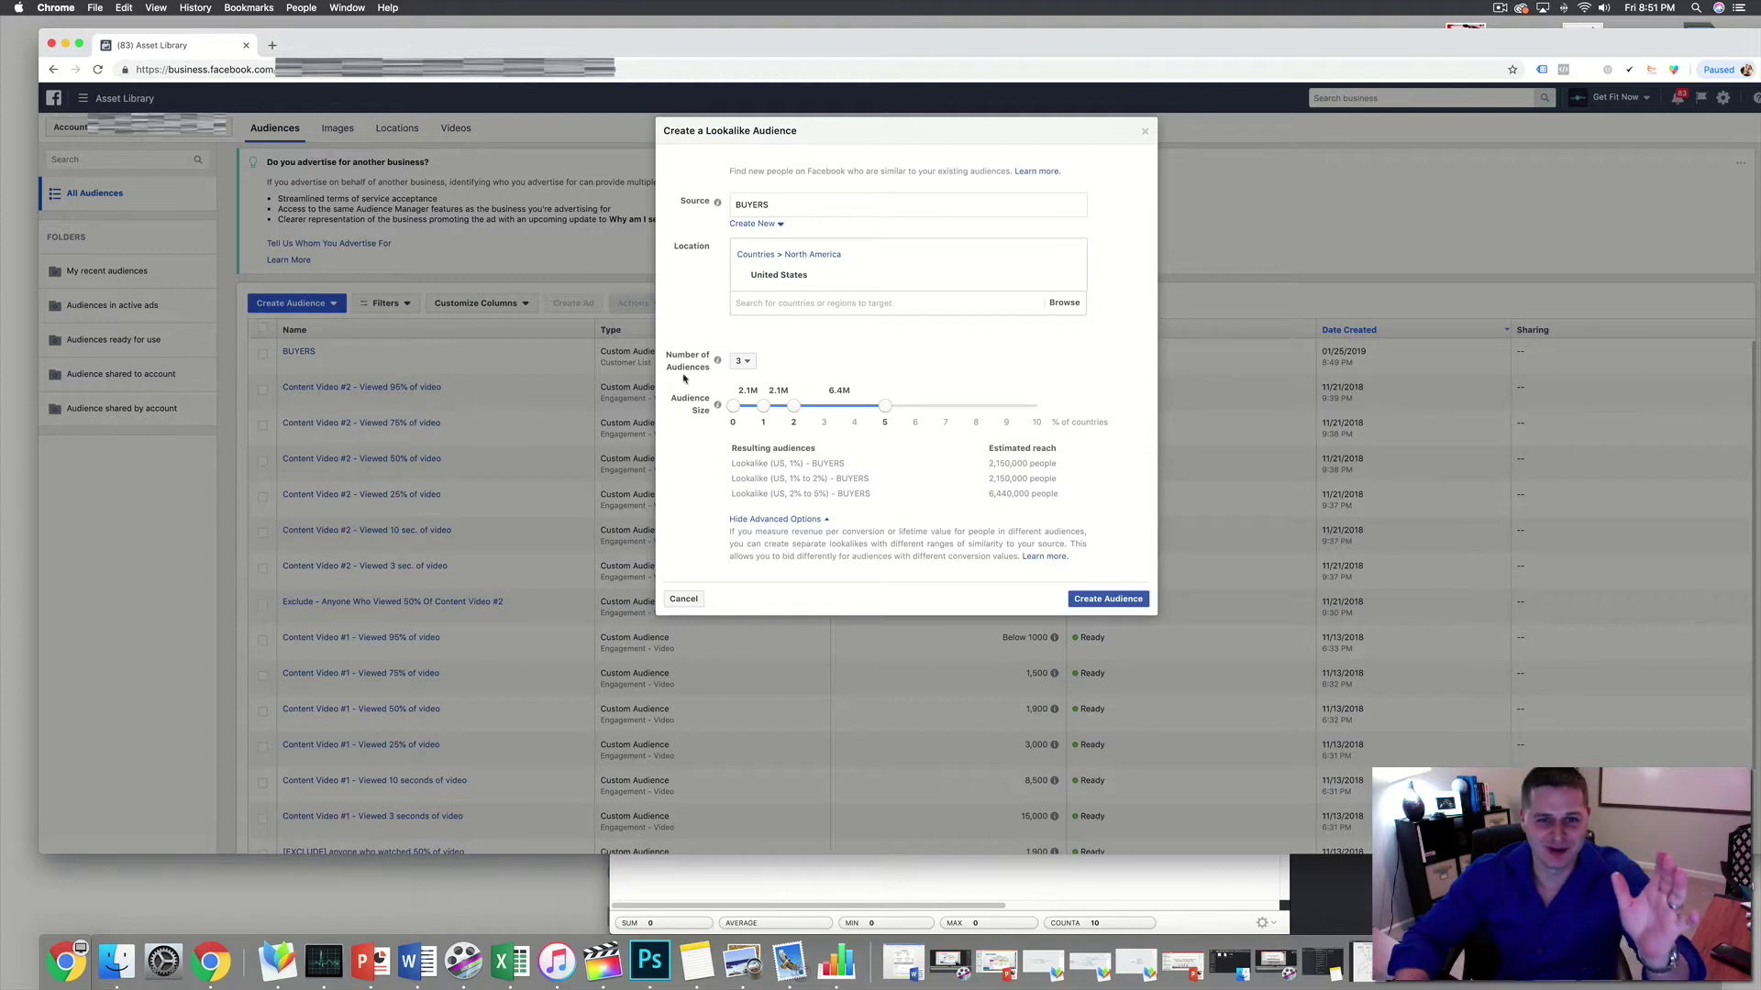
click(743, 363)
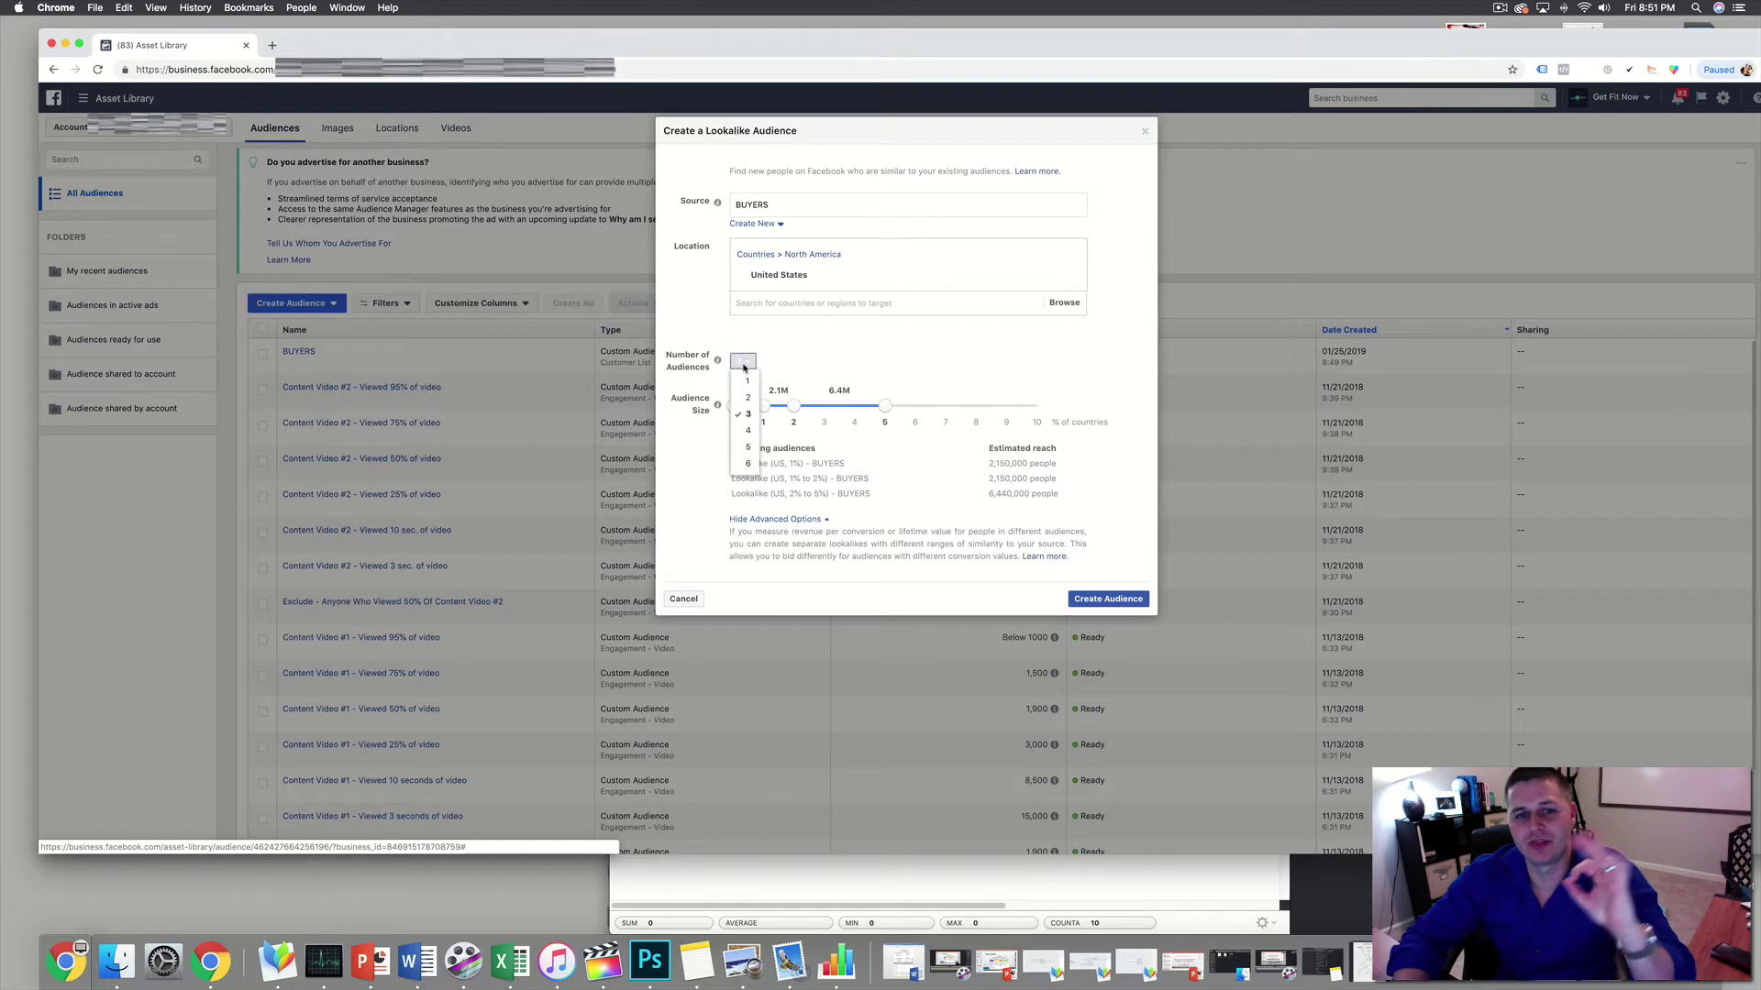
click(749, 463)
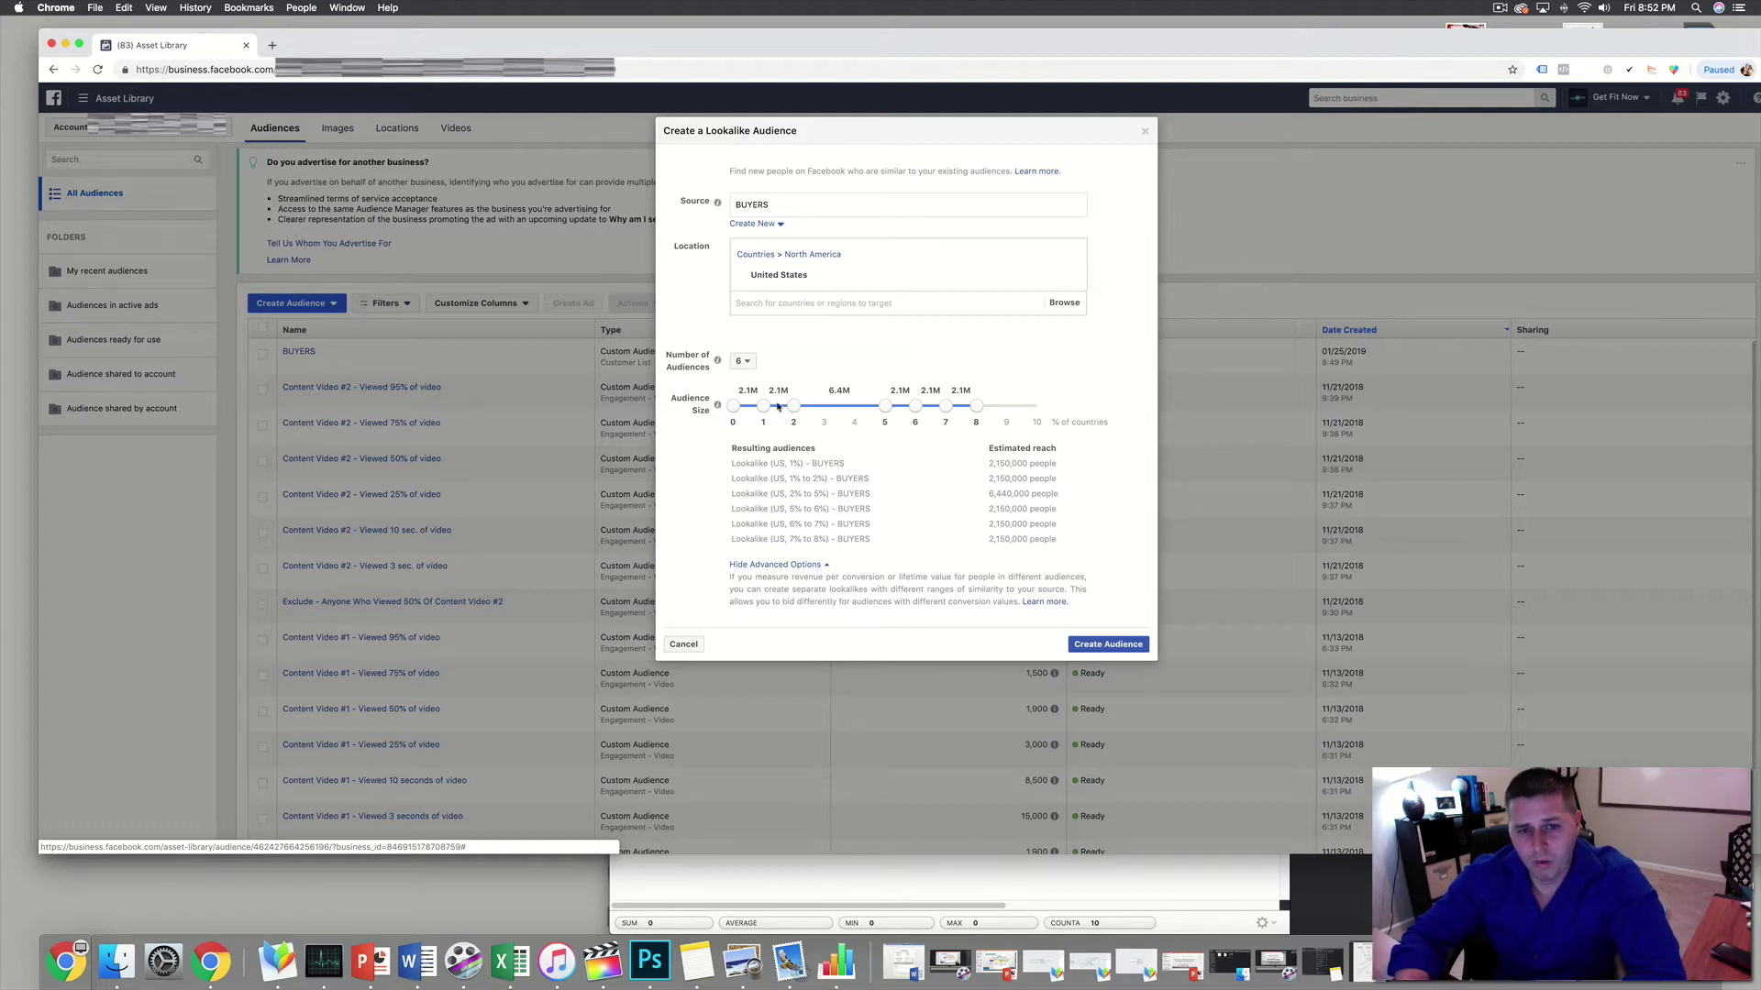
drag(881, 410, 1044, 418)
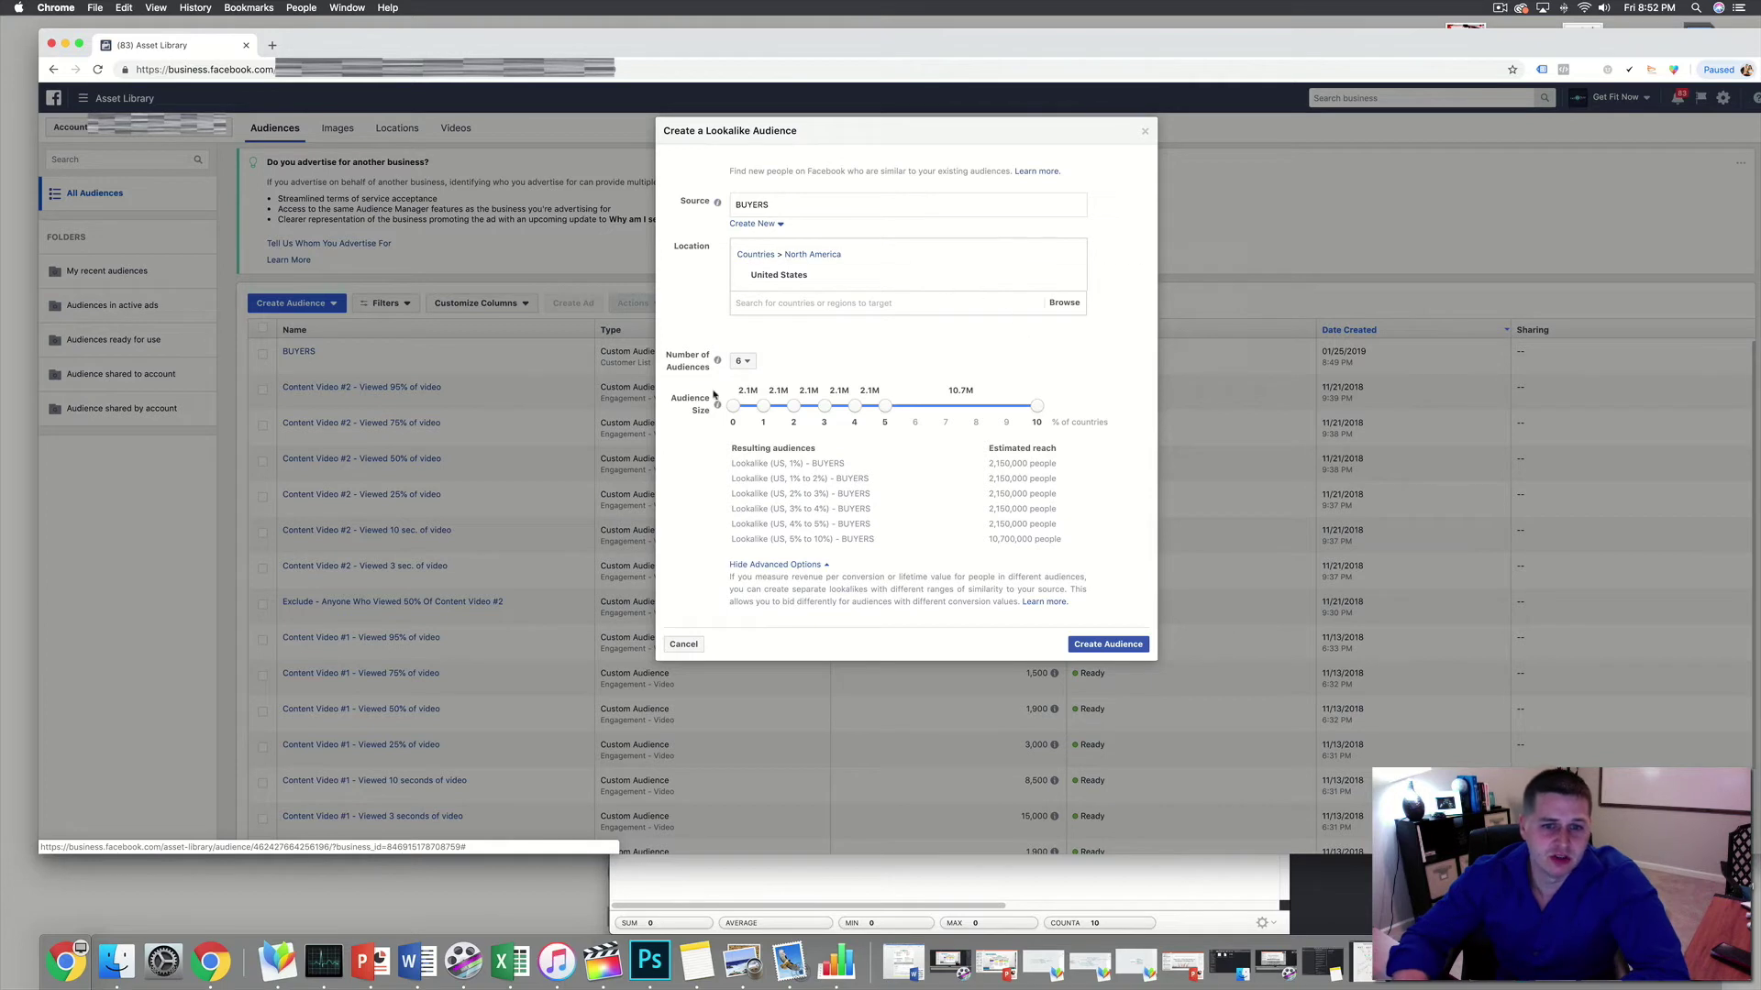
click(1099, 650)
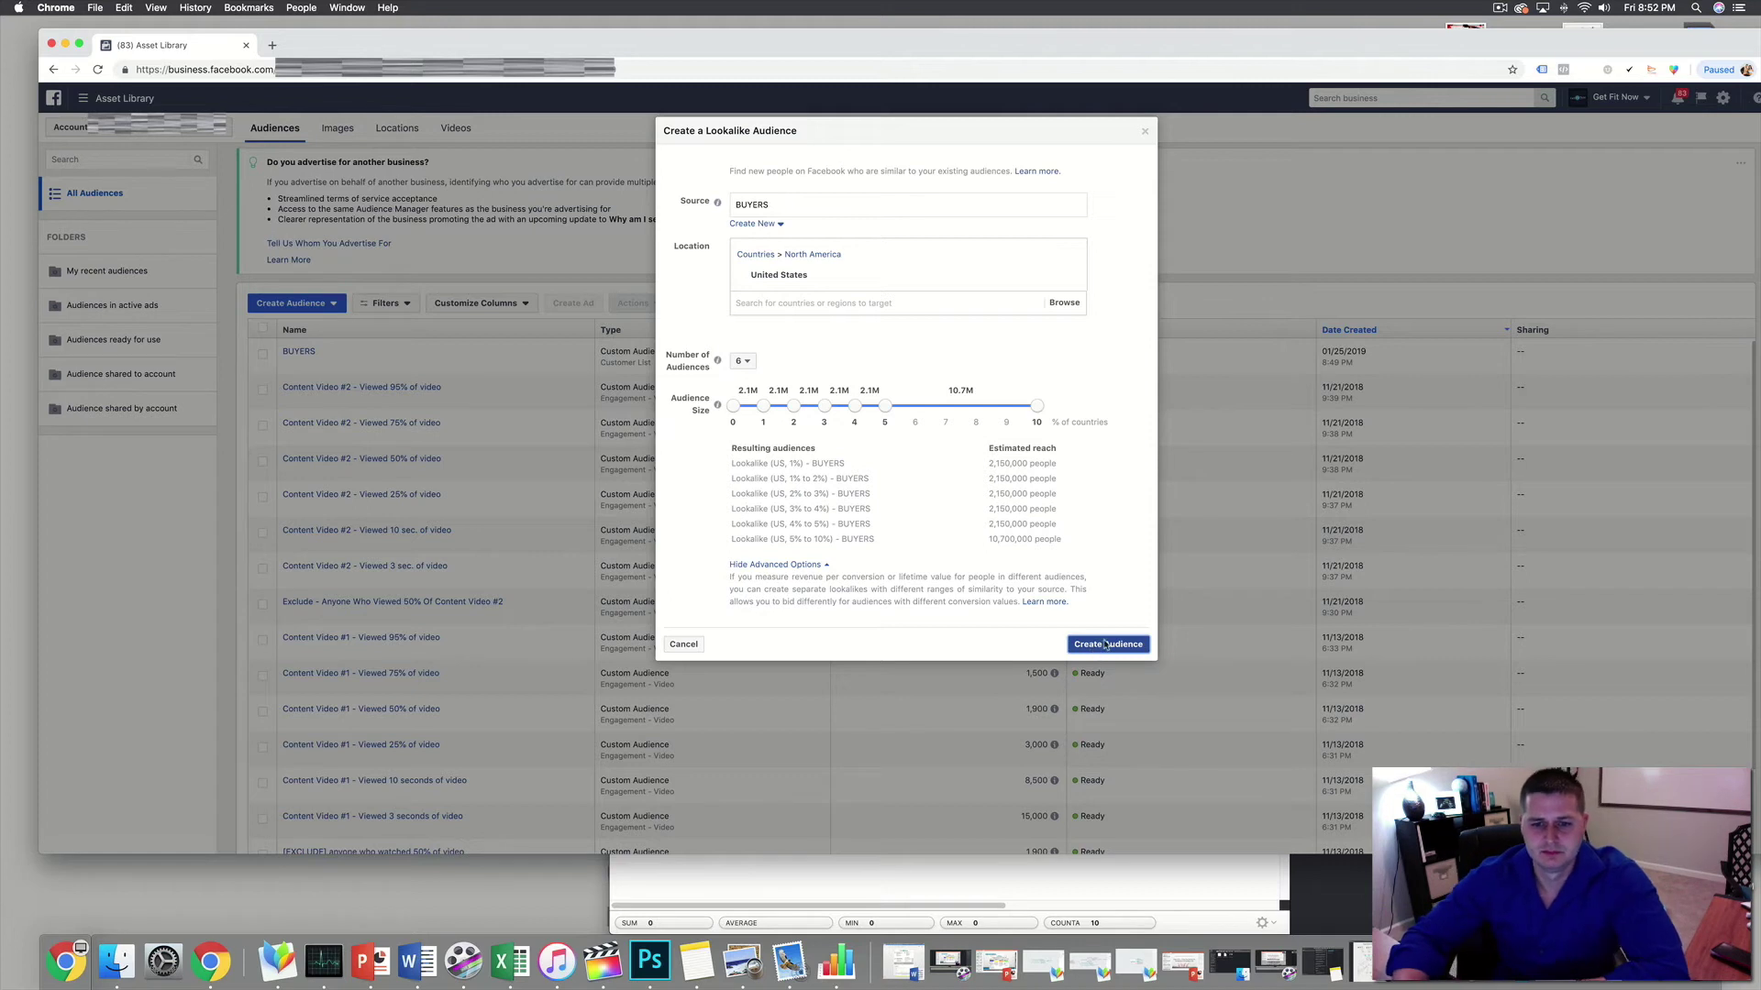
click(1111, 646)
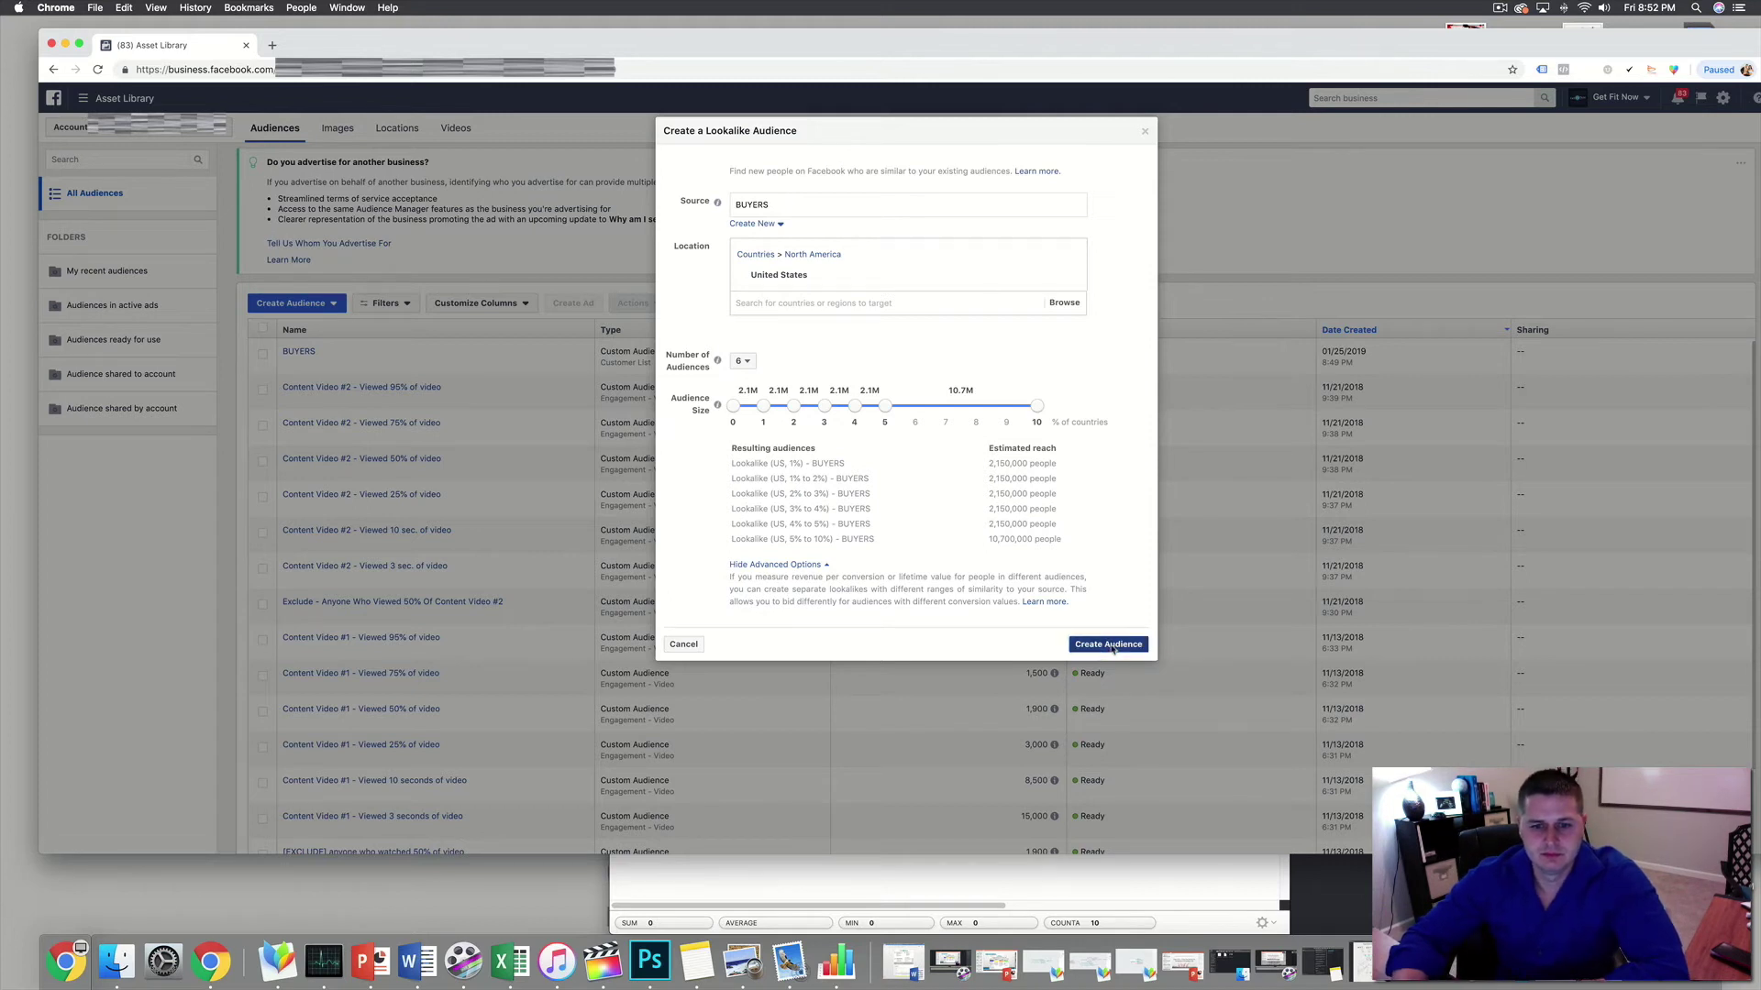